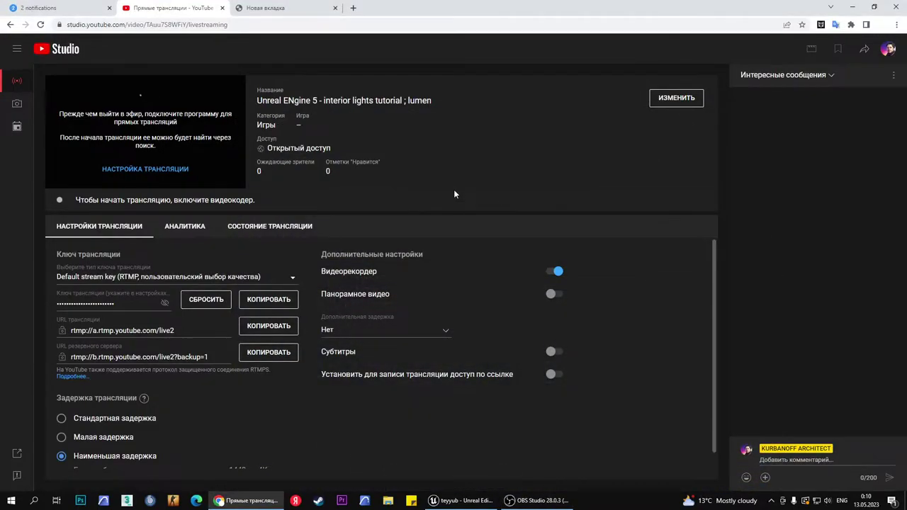
In a new tab, search YouTube for 'nocopyrightsounds background music' and play the Top 50 NCS video.
{"action": "left_click", "coordinate": [299, 9]}
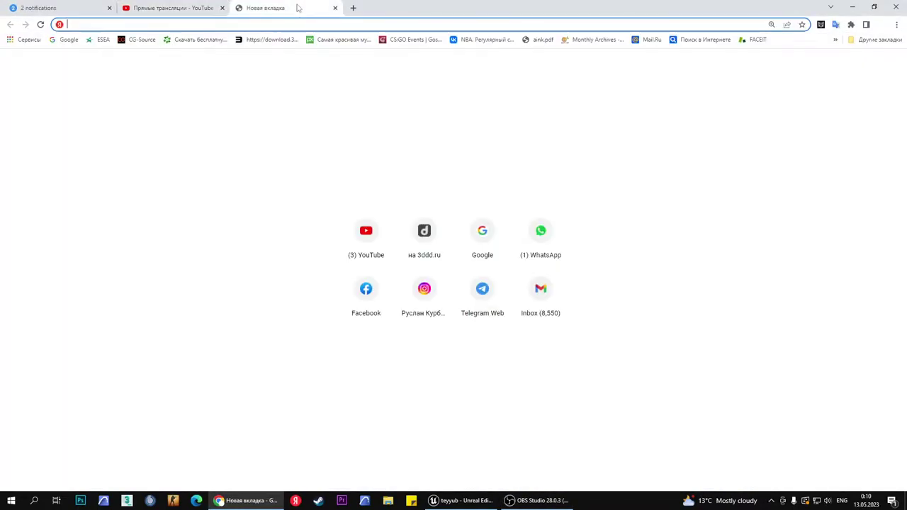
{"action": "left_click", "coordinate": [366, 243]}
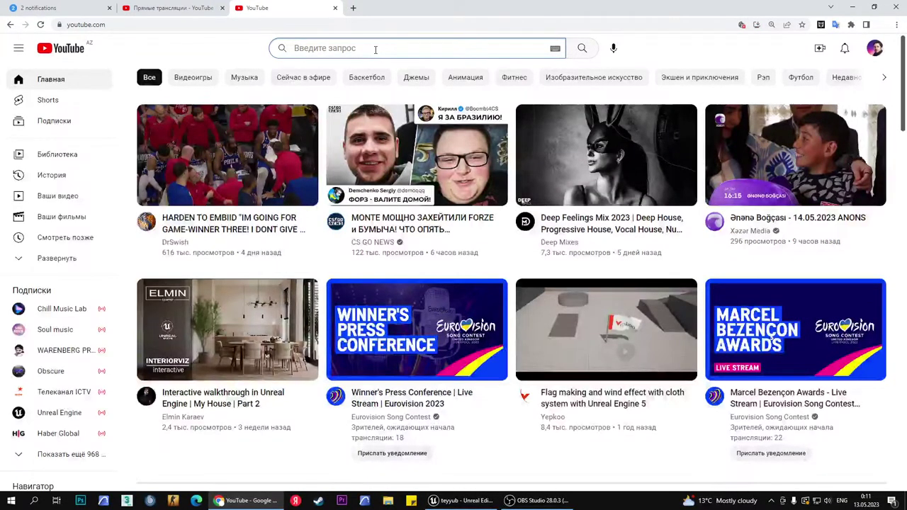
{"action": "type", "text": "no"}
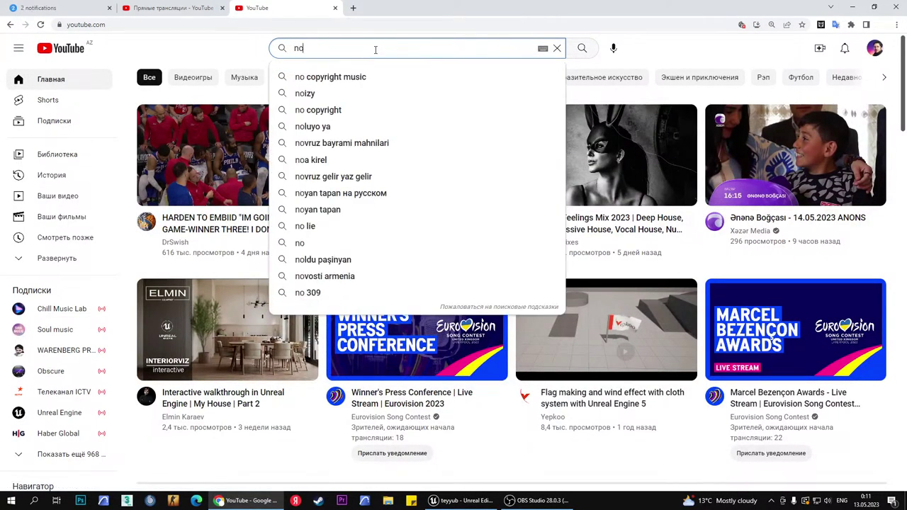
{"action": "type", "text": "copy"}
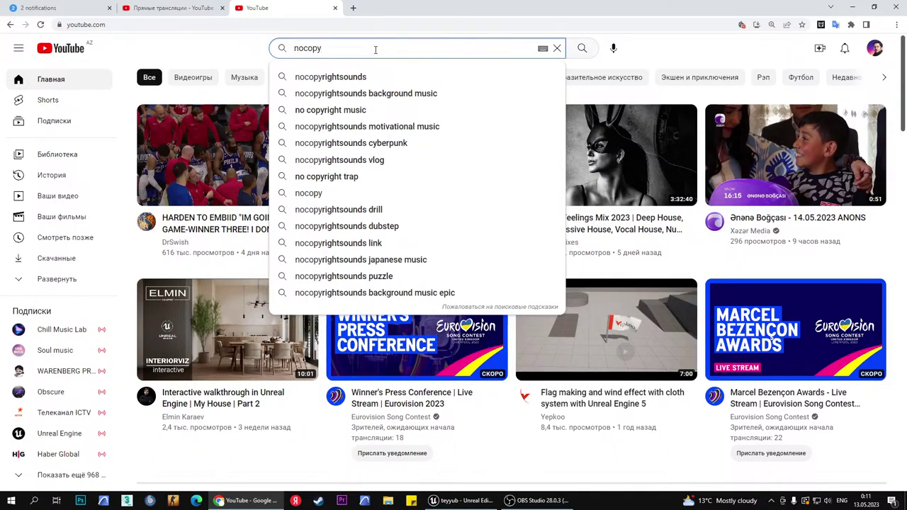
{"action": "left_click", "coordinate": [402, 93]}
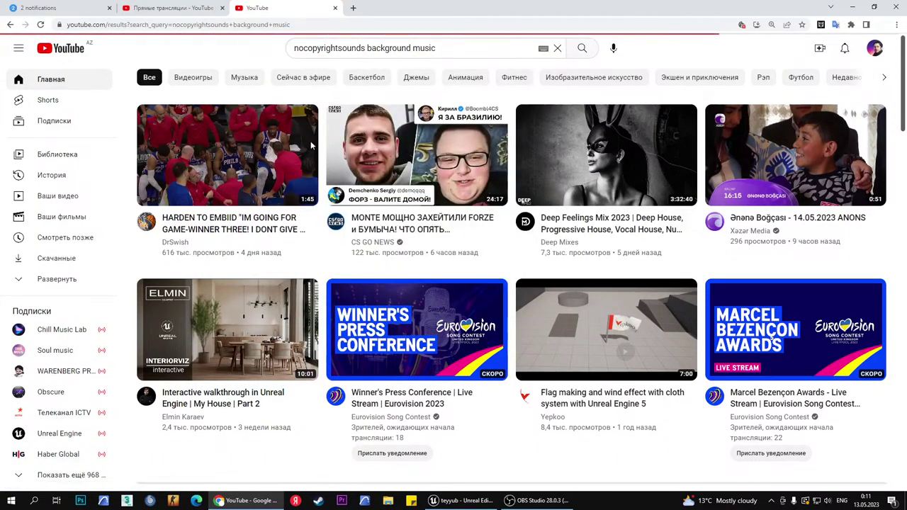
{"action": "scroll", "coordinate": [177, 264], "scroll_direction": "down", "scroll_amount": 3}
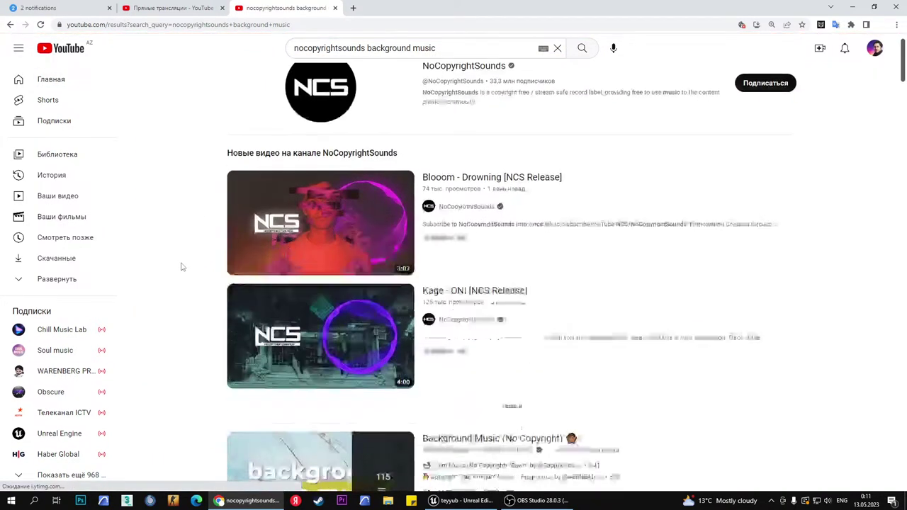
{"action": "scroll", "coordinate": [191, 258], "scroll_direction": "down", "scroll_amount": 2}
{"action": "scroll", "coordinate": [190, 257], "scroll_direction": "down", "scroll_amount": 1}
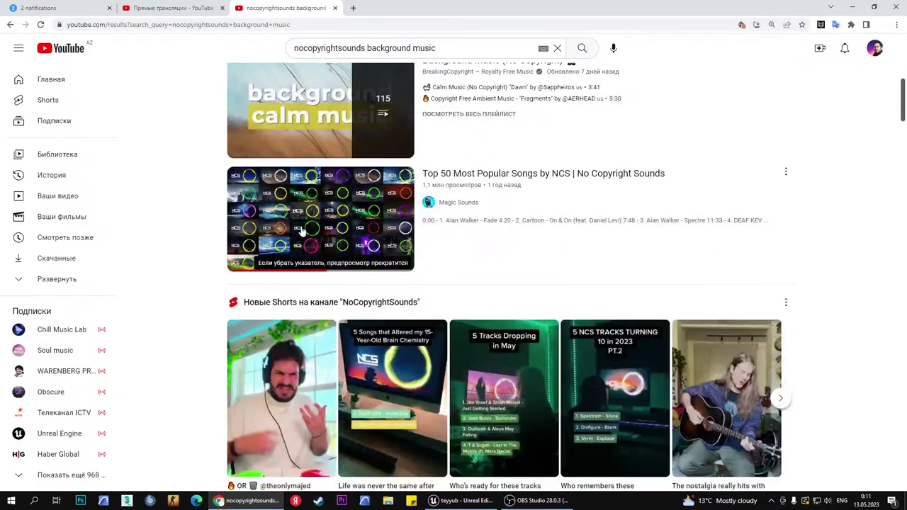
{"action": "left_click", "coordinate": [301, 230]}
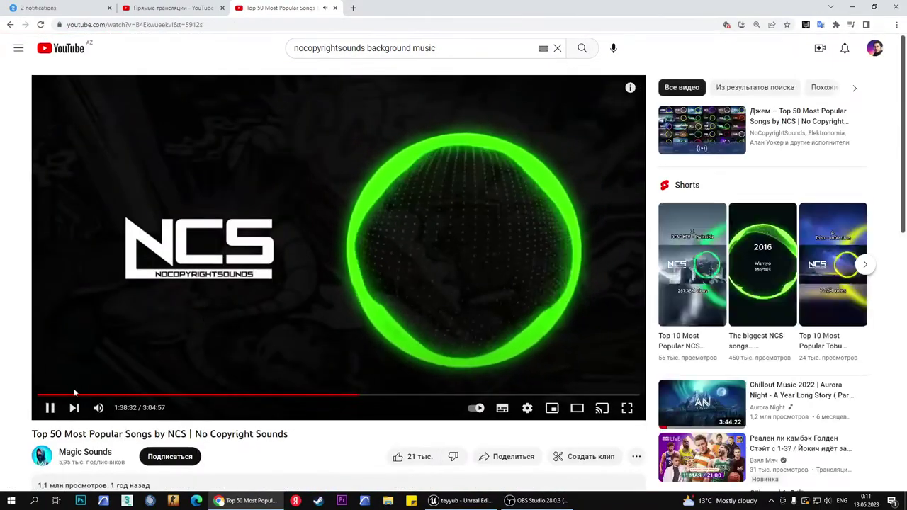
Lower the music volume and return to the YouTube Studio live stream tab.
{"action": "left_click_drag", "start_coordinate": [126, 408], "coordinate": [116, 408]}
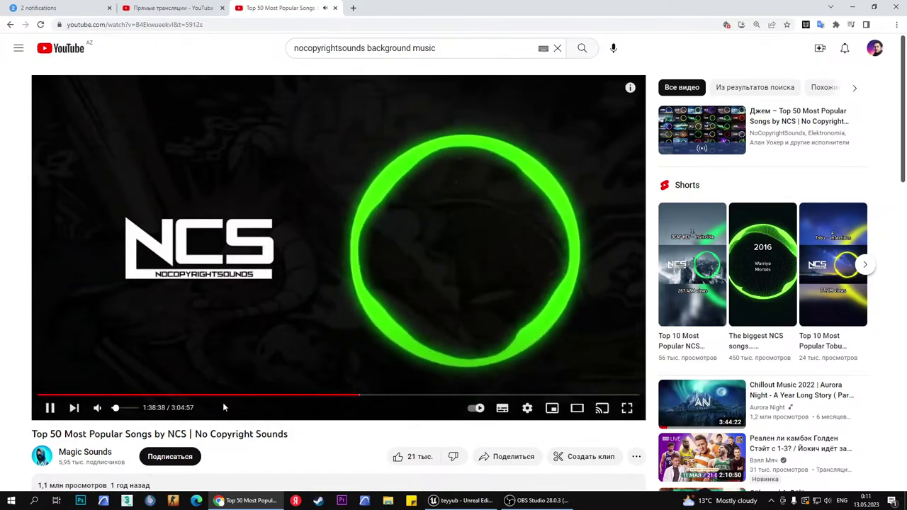
{"action": "left_click", "coordinate": [543, 501]}
{"action": "left_click", "coordinate": [542, 501]}
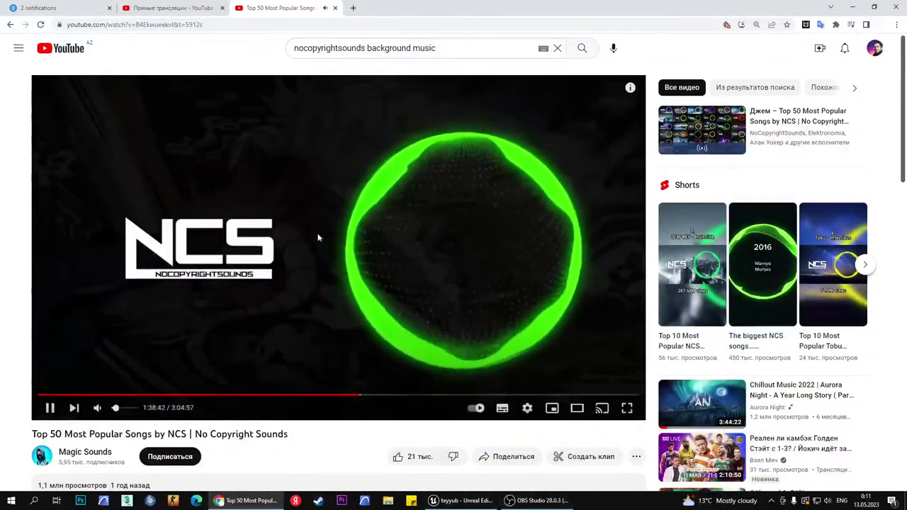
{"action": "left_click", "coordinate": [157, 8]}
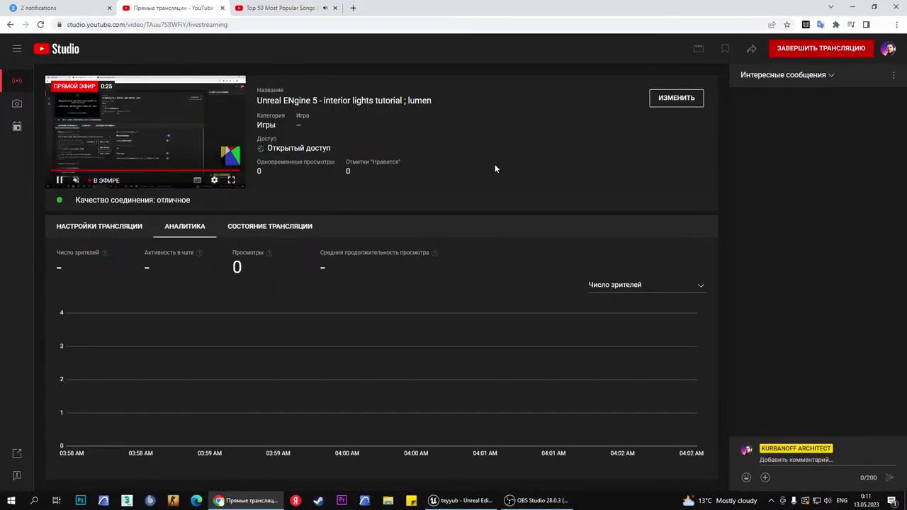
Load Main_Nizami from File > Recent Levels, checking the music tab while it loads.
{"action": "left_click", "coordinate": [464, 501]}
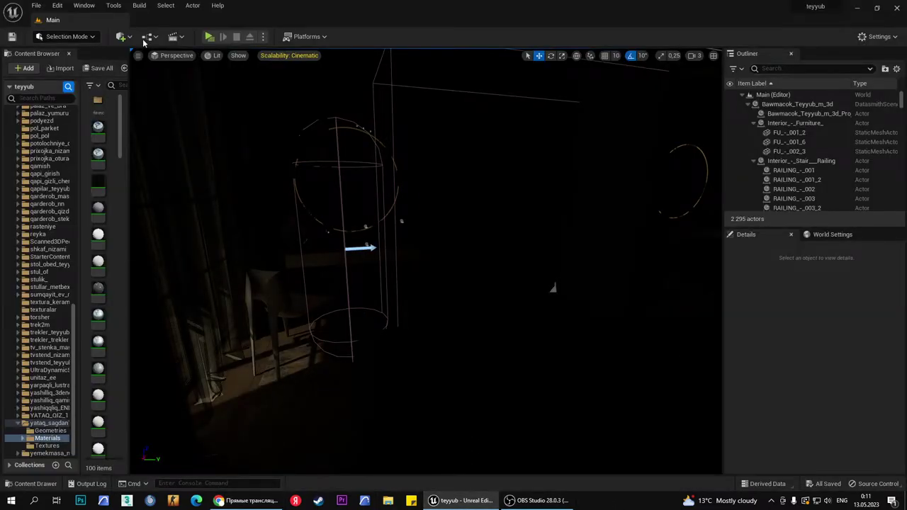
{"action": "left_click", "coordinate": [36, 6]}
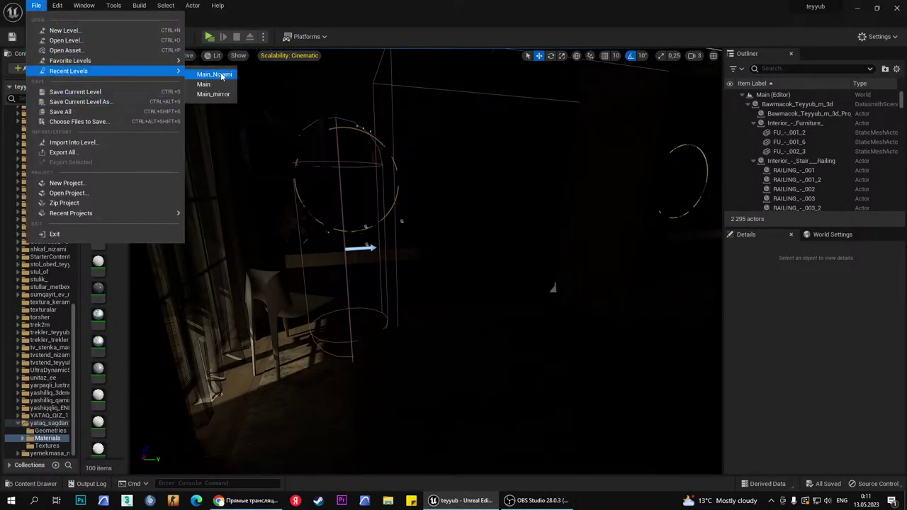
{"action": "left_click", "coordinate": [213, 74]}
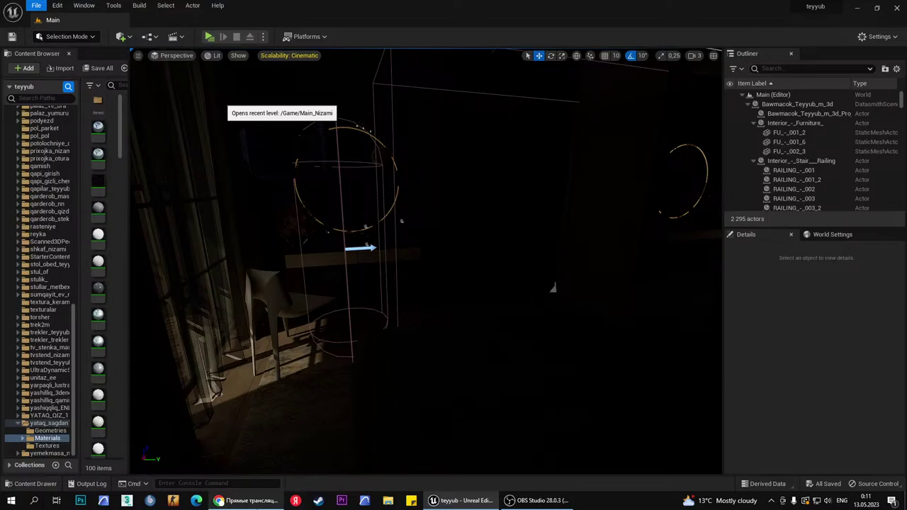
{"action": "left_click", "coordinate": [245, 500]}
{"action": "left_click", "coordinate": [290, 8]}
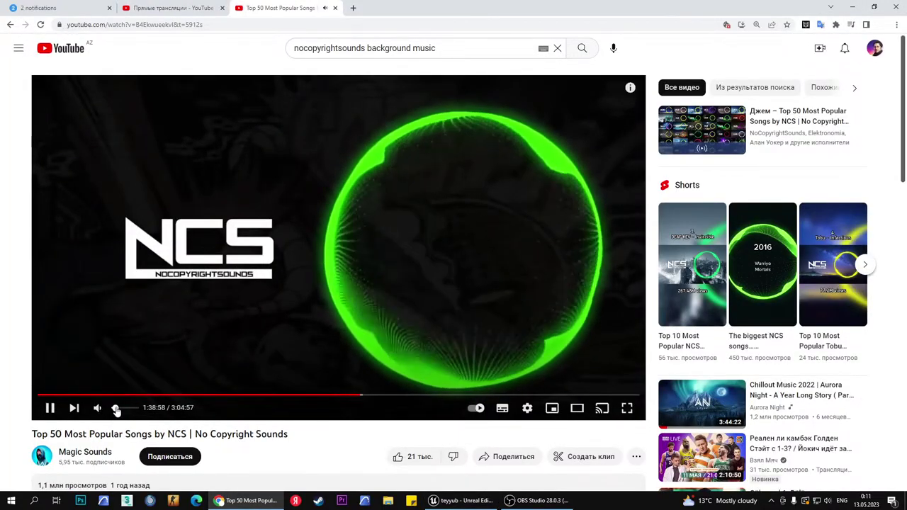
{"action": "left_click", "coordinate": [518, 500]}
{"action": "left_click", "coordinate": [463, 501]}
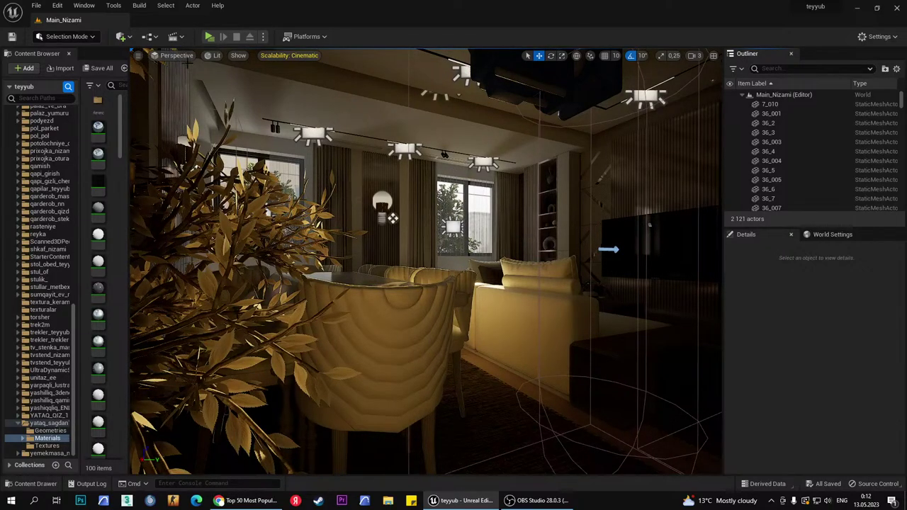
Pilot CineCameraActor10 in Game View toward the shelves, then play in the Selected Viewport.
{"action": "left_click", "coordinate": [177, 56]}
{"action": "left_click", "coordinate": [185, 180]}
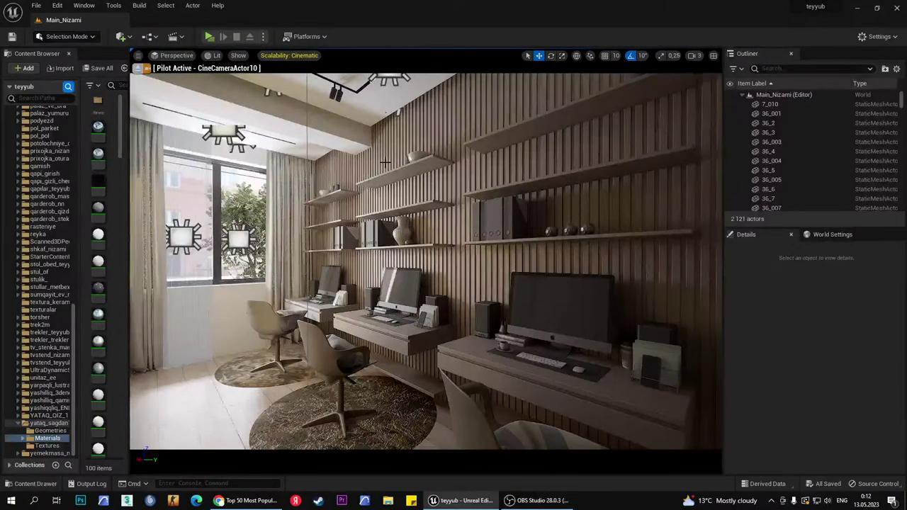
{"action": "key", "text": "g"}
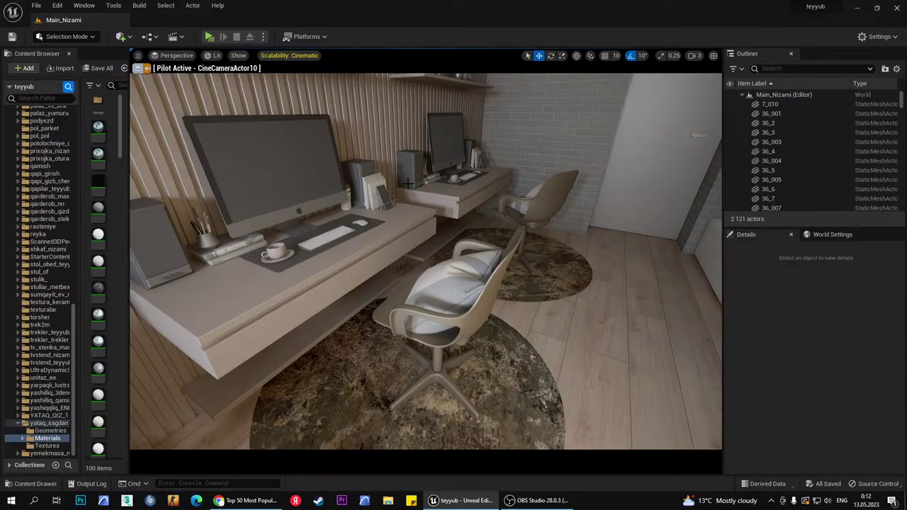
{"action": "mouse_move", "coordinate": [434, 220]}
{"action": "right_mouse_down"}
{"action": "mouse_move", "coordinate": [383, 221]}
{"action": "mouse_move", "coordinate": [497, 220]}
{"action": "right_mouse_up"}
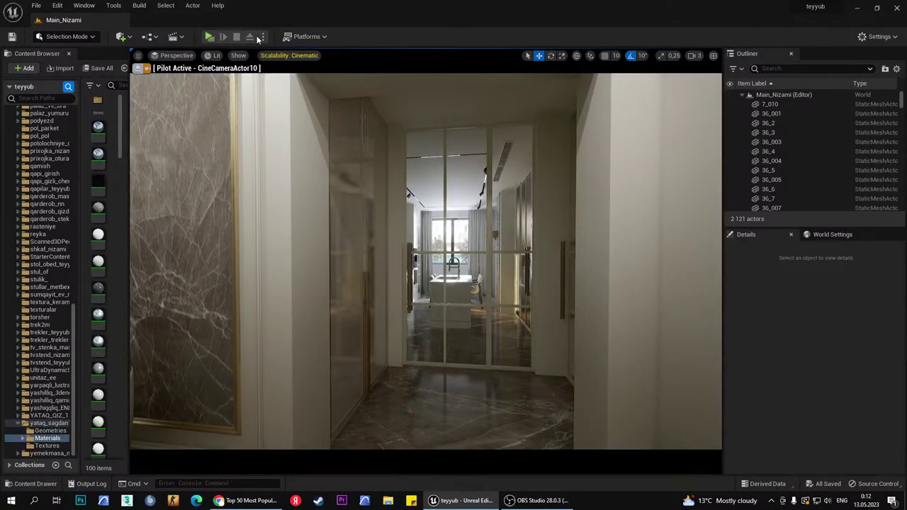
{"action": "left_click", "coordinate": [263, 36]}
{"action": "left_click", "coordinate": [313, 63]}
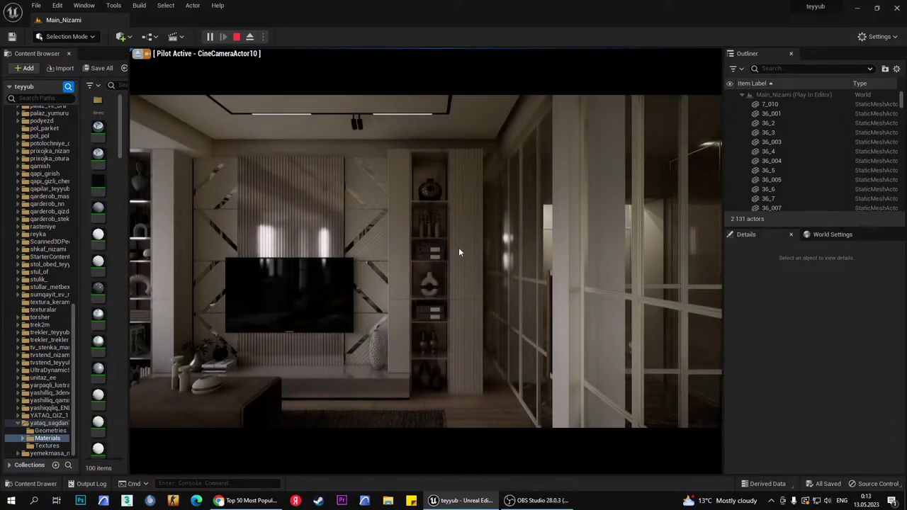
Walk through the apartment in the play session, then stop it with Esc.
{"action": "left_click", "coordinate": [458, 247]}
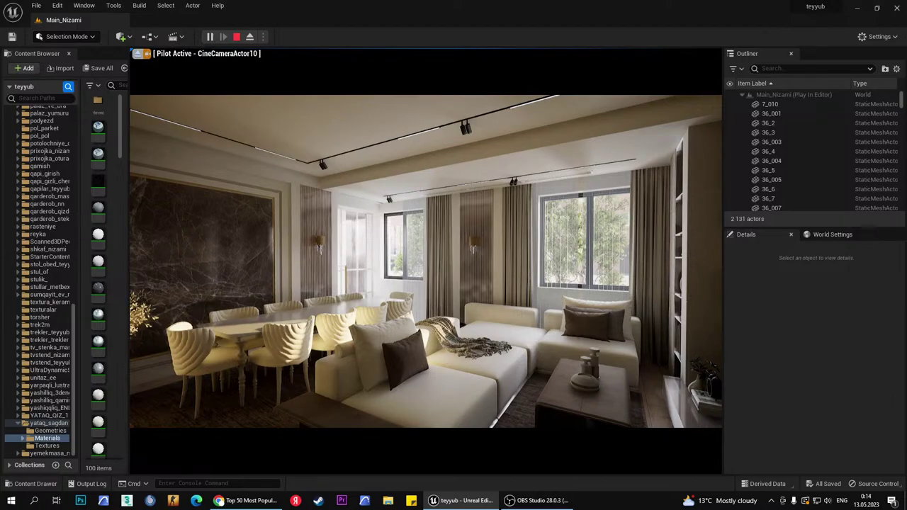
{"action": "key", "text": "Escape"}
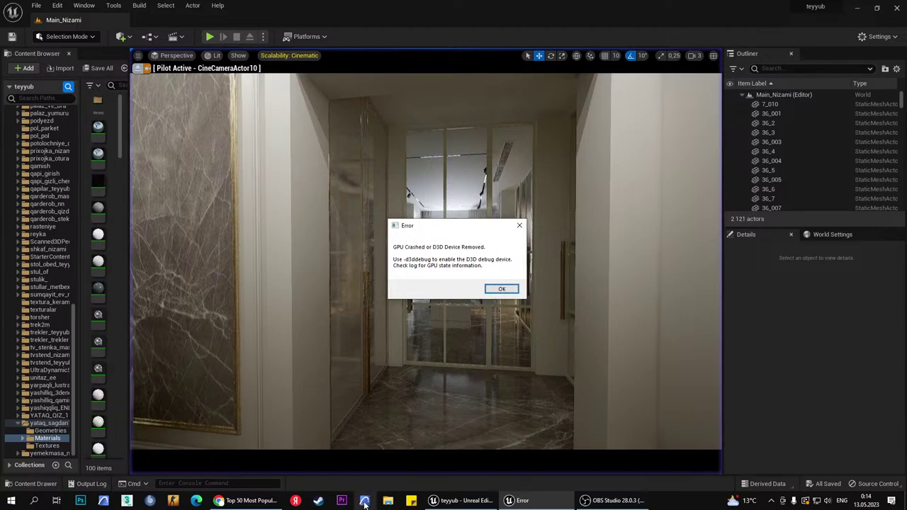
Dismiss the GPU crash error and close the Crash Reporter, then minimize OBS.
{"action": "left_click", "coordinate": [502, 290]}
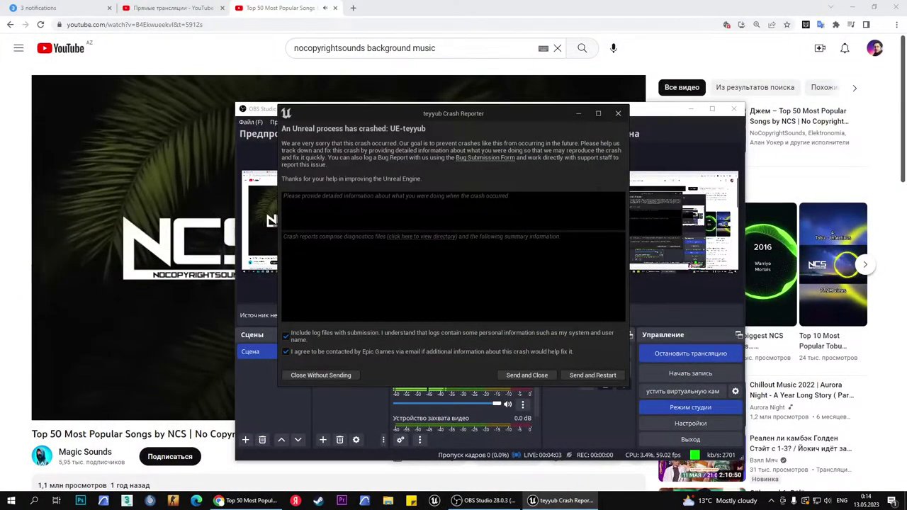
{"action": "left_click", "coordinate": [593, 375]}
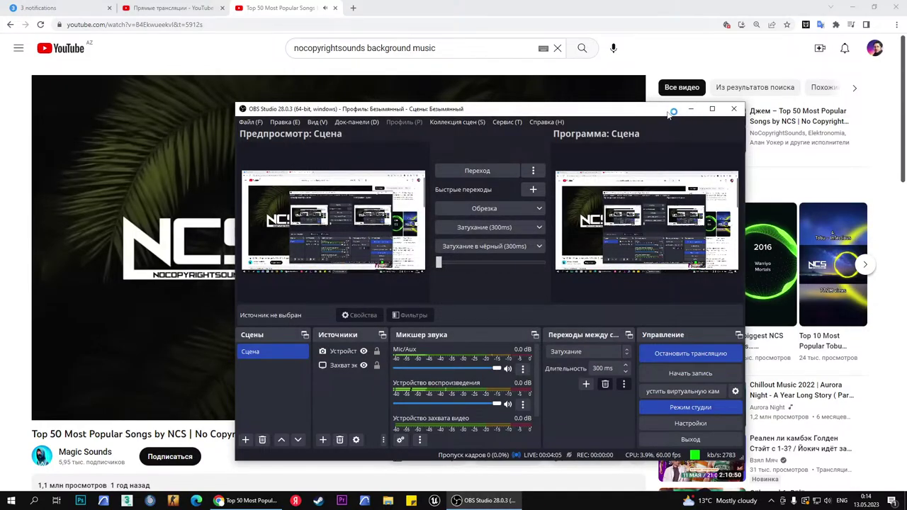
{"action": "left_click", "coordinate": [691, 109]}
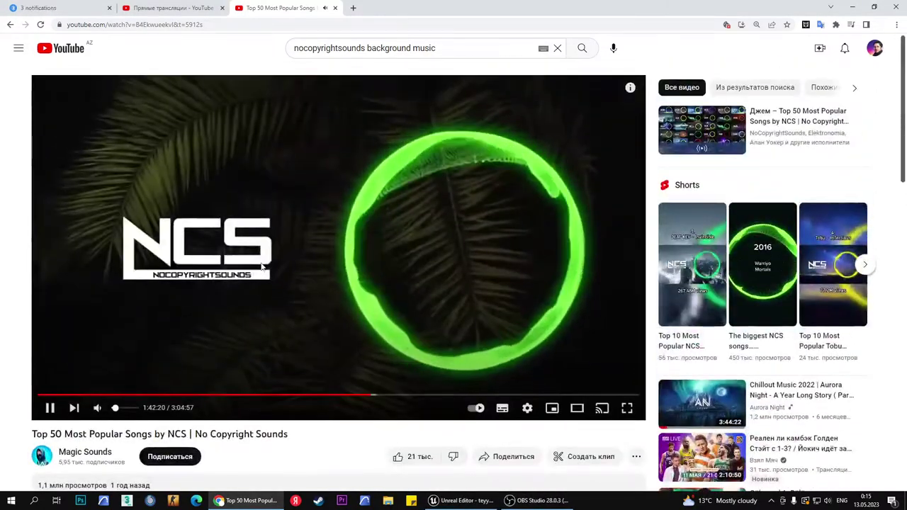
Check the YouTube page, then bring the ARCHICAD 25 start window forward.
{"action": "scroll", "coordinate": [254, 268], "scroll_direction": "down", "scroll_amount": 15}
{"action": "scroll", "coordinate": [254, 268], "scroll_direction": "down", "scroll_amount": 5}
{"action": "scroll", "coordinate": [267, 259], "scroll_direction": "down", "scroll_amount": 5}
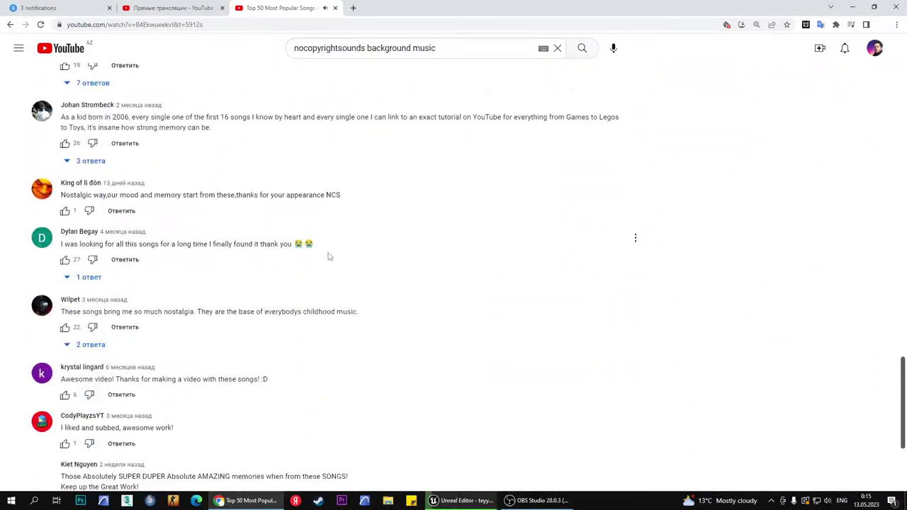
{"action": "scroll", "coordinate": [347, 262], "scroll_direction": "down", "scroll_amount": 3}
{"action": "key", "text": "alt+Tab"}
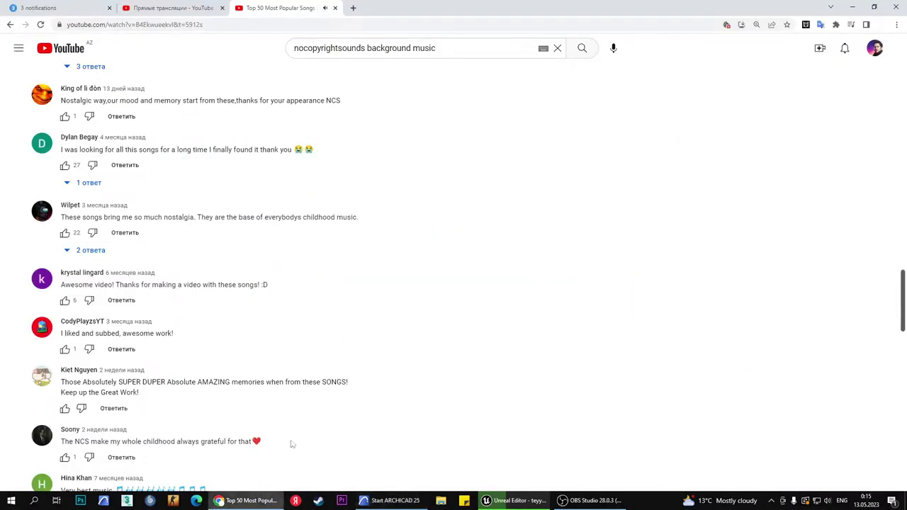
{"action": "scroll", "coordinate": [395, 193], "scroll_direction": "up", "scroll_amount": 2}
{"action": "scroll", "coordinate": [340, 163], "scroll_direction": "up", "scroll_amount": 1}
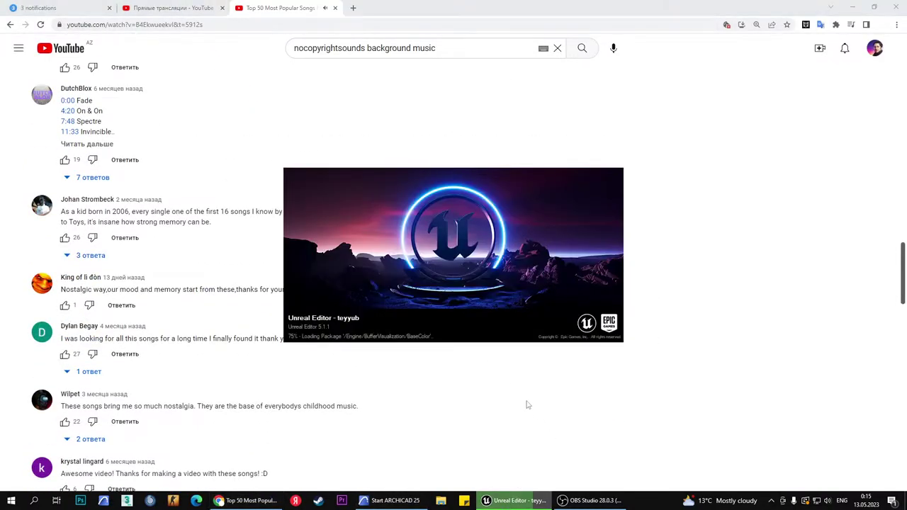
{"action": "left_click", "coordinate": [393, 501]}
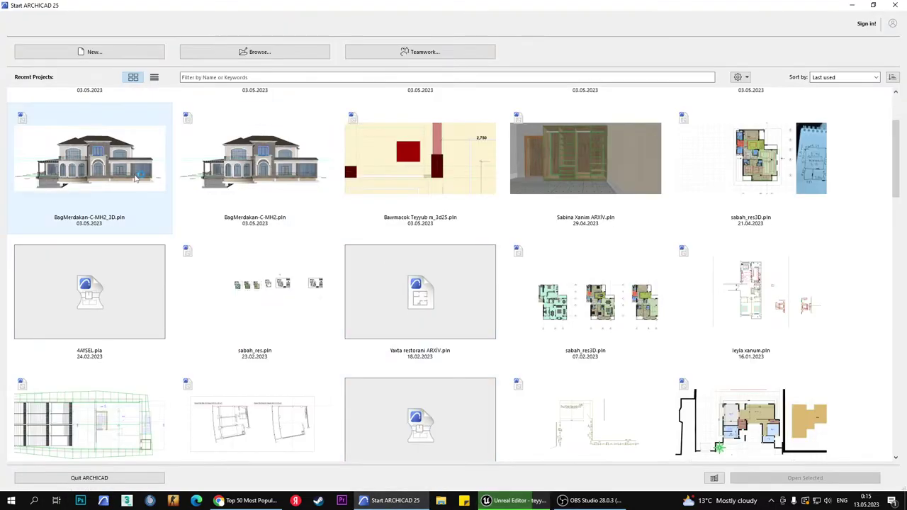
Open the first recent project tile in ARCHICAD, then return to the live stream dashboard.
{"action": "scroll", "coordinate": [447, 190], "scroll_direction": "up", "scroll_amount": 2}
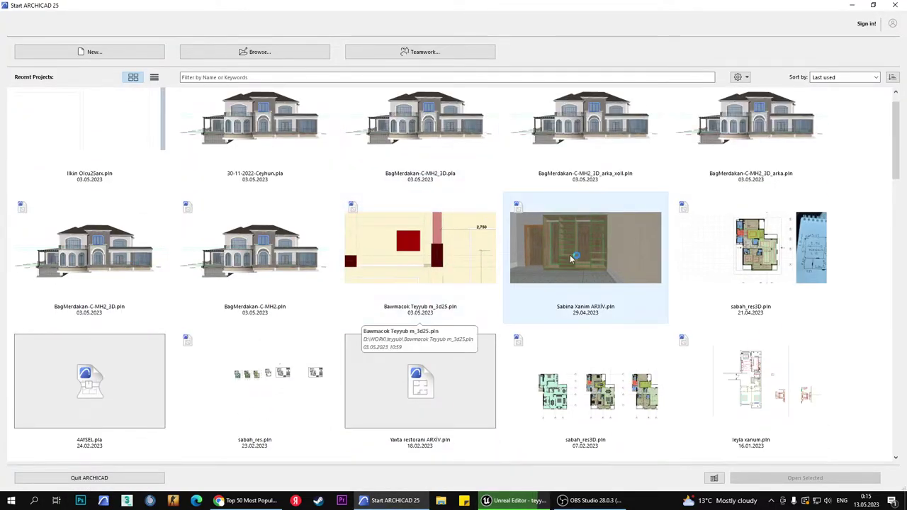
{"action": "scroll", "coordinate": [709, 257], "scroll_direction": "up", "scroll_amount": 1}
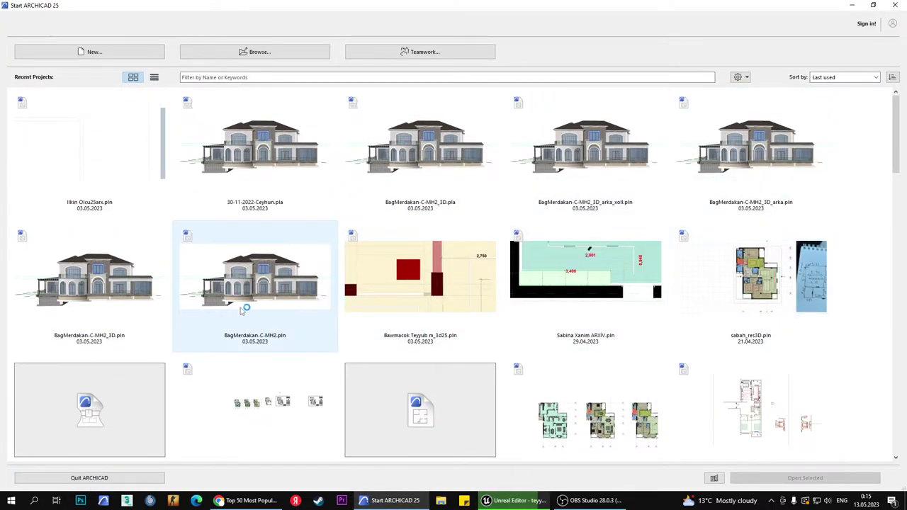
{"action": "left_click", "coordinate": [90, 150]}
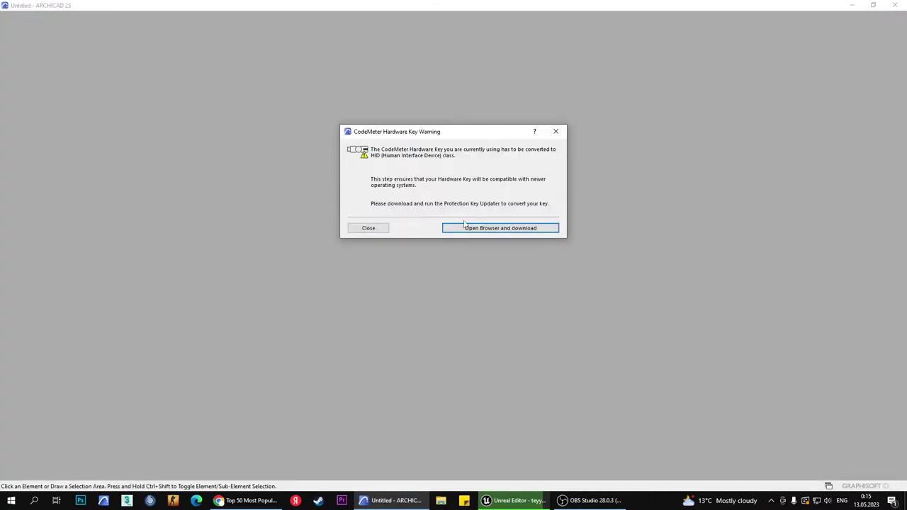
{"action": "left_click", "coordinate": [379, 227]}
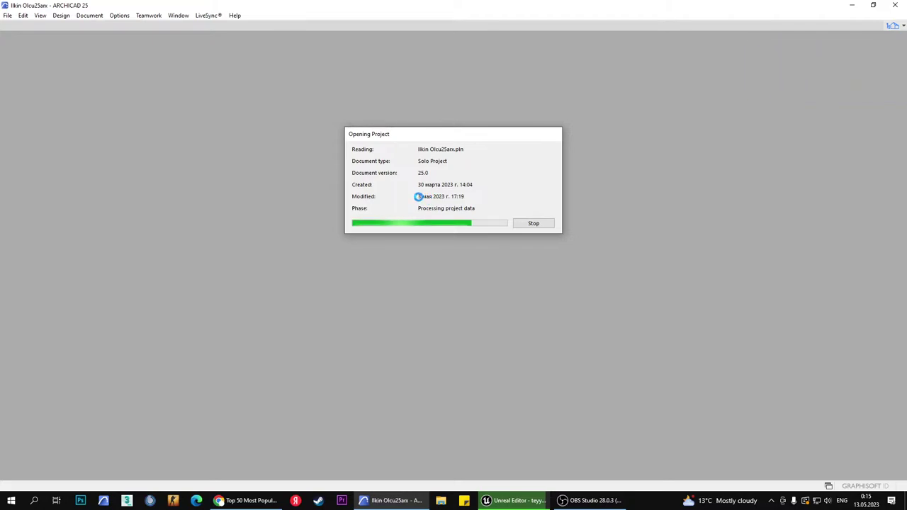
{"action": "left_click", "coordinate": [245, 501]}
{"action": "left_click", "coordinate": [176, 9]}
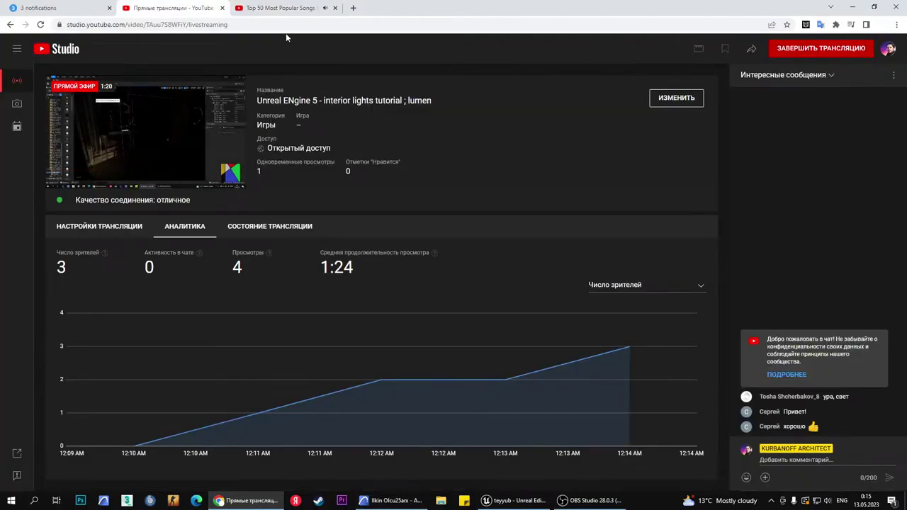
Check the music tab and Unreal Editor, then return to the ARCHICAD Ground Floor plan.
{"action": "left_click", "coordinate": [280, 7]}
{"action": "scroll", "coordinate": [348, 206], "scroll_direction": "up", "scroll_amount": 5}
{"action": "scroll", "coordinate": [351, 213], "scroll_direction": "up", "scroll_amount": 5}
{"action": "scroll", "coordinate": [351, 213], "scroll_direction": "up", "scroll_amount": 10}
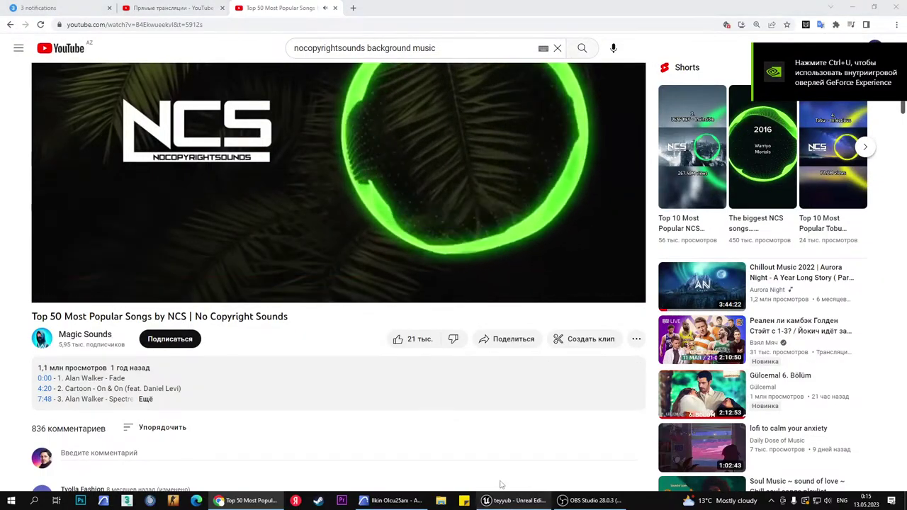
{"action": "left_click", "coordinate": [515, 501]}
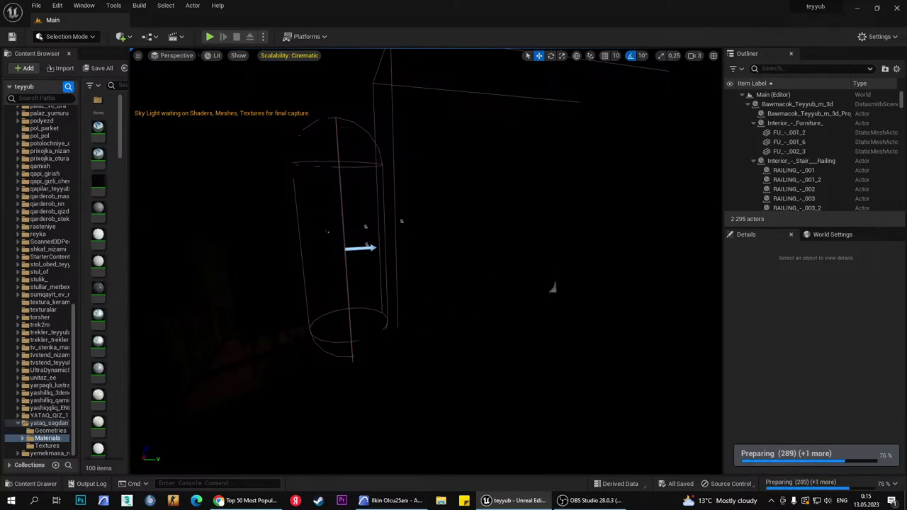
{"action": "left_click", "coordinate": [392, 501]}
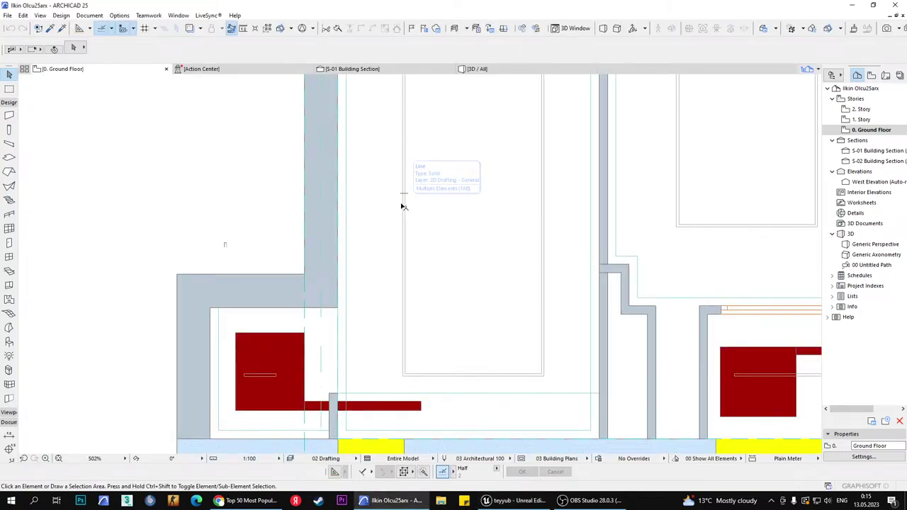
Fit the whole floor plan in view, then switch to the 3D view with F3.
{"action": "scroll", "coordinate": [390, 223], "scroll_direction": "down", "scroll_amount": 2}
{"action": "scroll", "coordinate": [414, 231], "scroll_direction": "down", "scroll_amount": 3}
{"action": "mouse_move", "coordinate": [414, 231]}
{"action": "middle_mouse_down"}
{"action": "mouse_move", "coordinate": [360, 298]}
{"action": "mouse_move", "coordinate": [416, 221]}
{"action": "middle_mouse_up"}
{"action": "scroll", "coordinate": [361, 298], "scroll_direction": "down", "scroll_amount": 2}
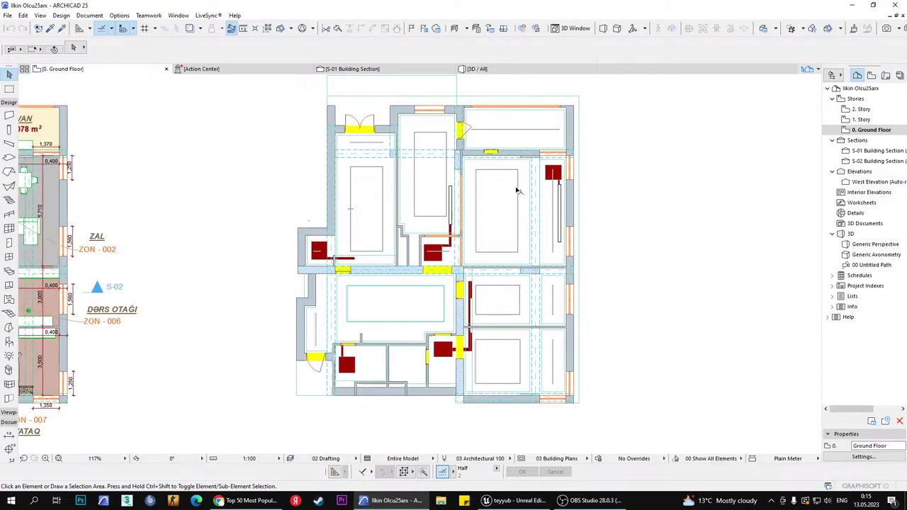
{"action": "middle_click_drag", "start_coordinate": [406, 282], "coordinate": [403, 287]}
{"action": "key", "text": "F3"}
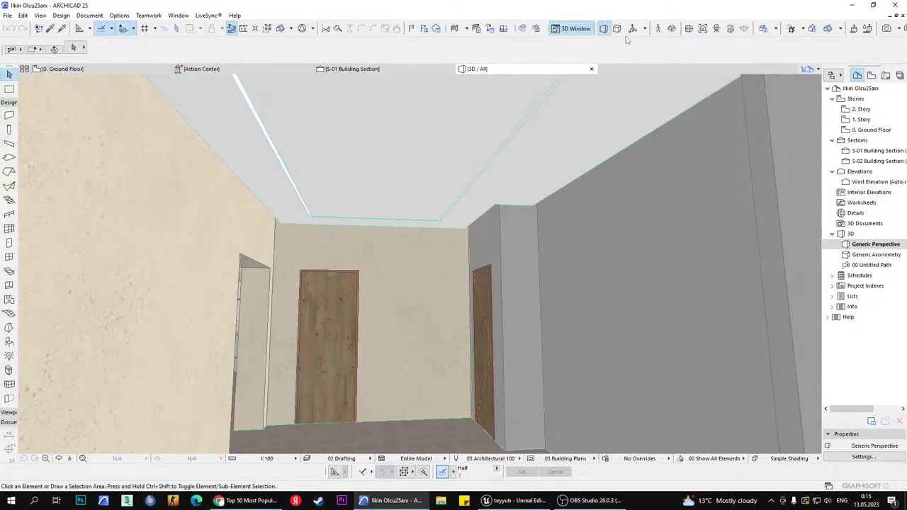
Explore the apartment in first person through the rooms and glass partitions, then exit.
{"action": "left_click", "coordinate": [658, 29]}
{"action": "key", "text": "Up"}
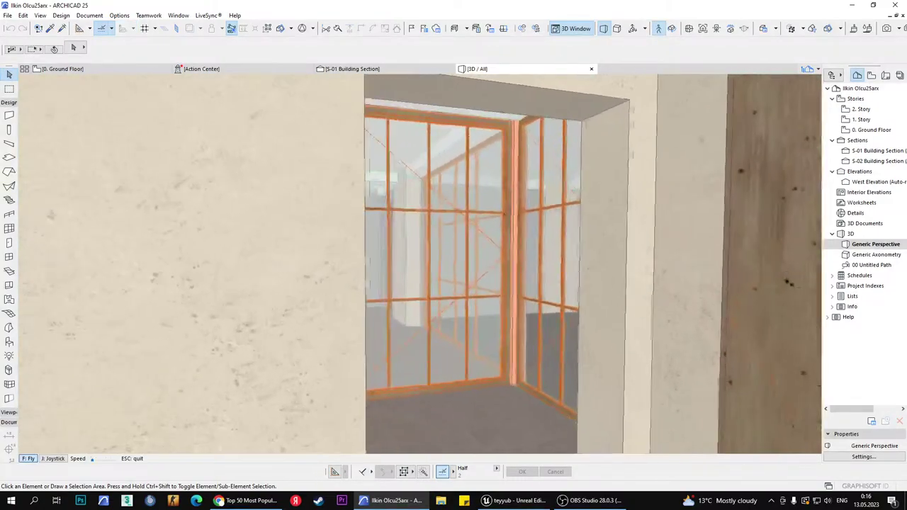
{"action": "key", "text": "Up"}
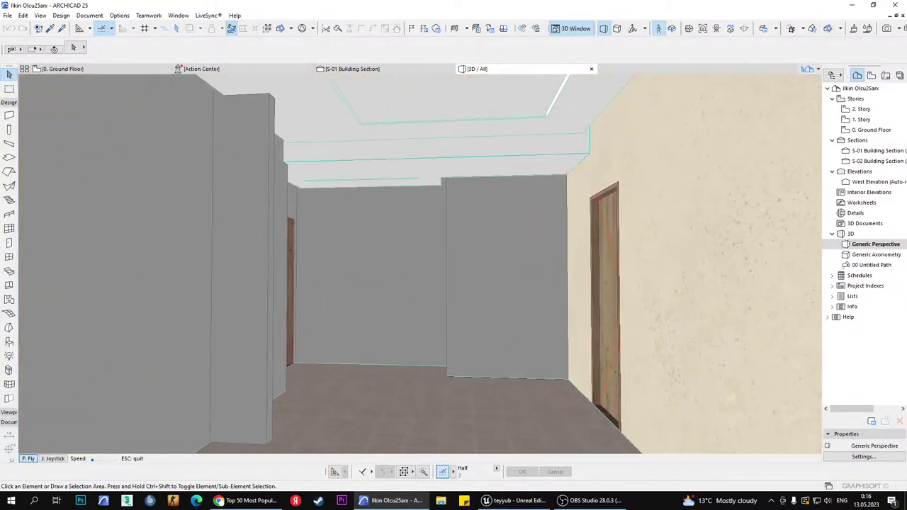
{"action": "key", "text": "Up"}
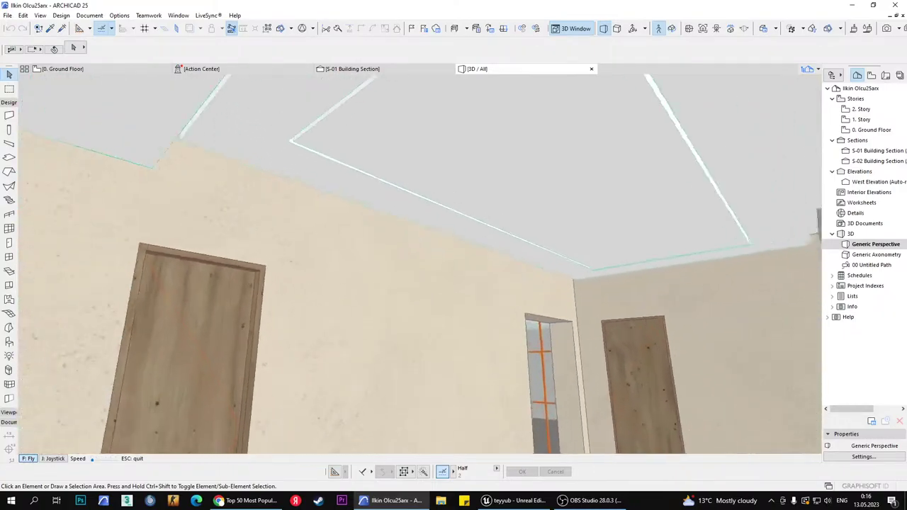
{"action": "key", "text": "Up"}
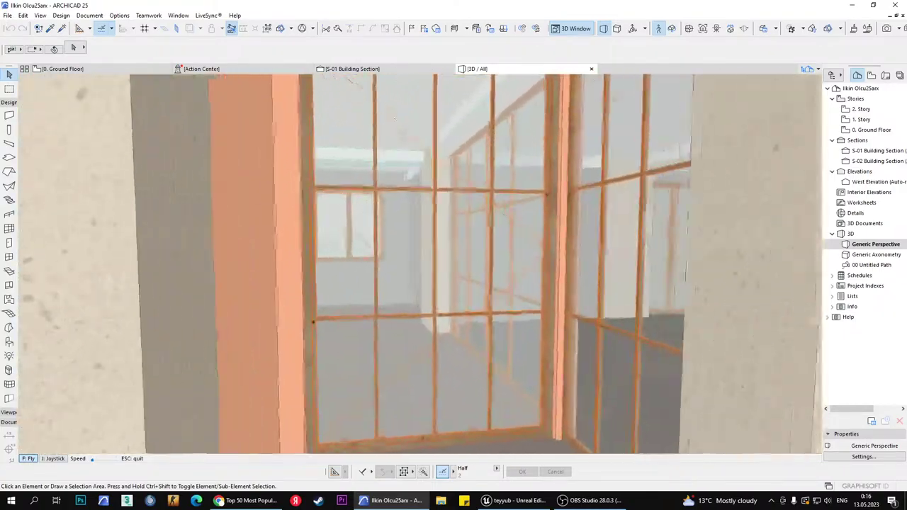
{"action": "key", "text": "Up"}
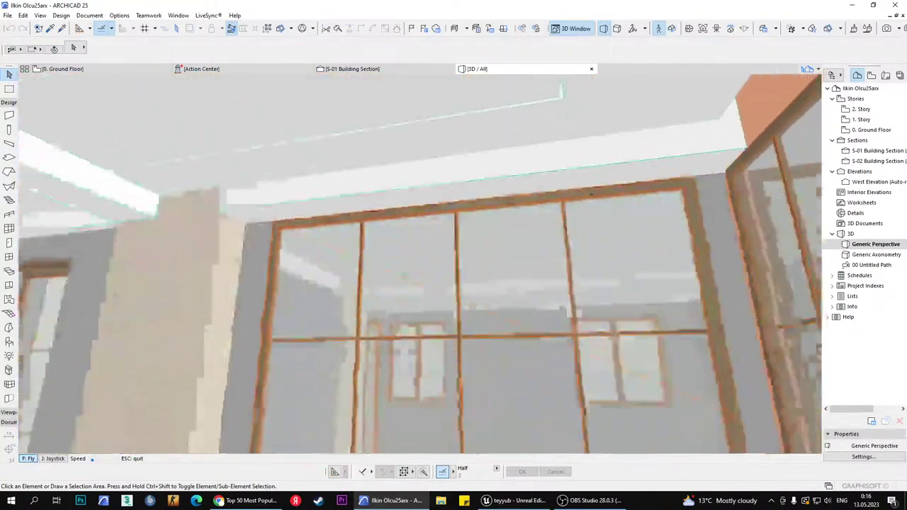
{"action": "key", "text": "Up"}
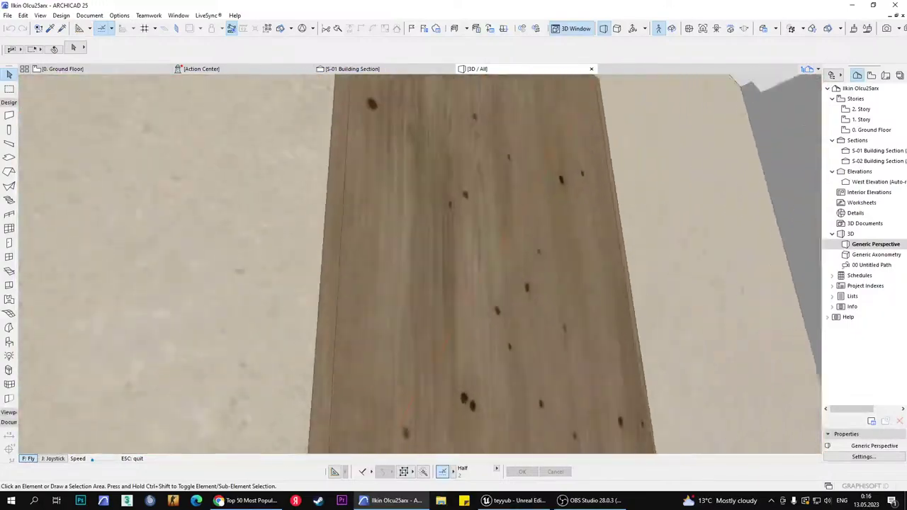
{"action": "key", "text": "Up"}
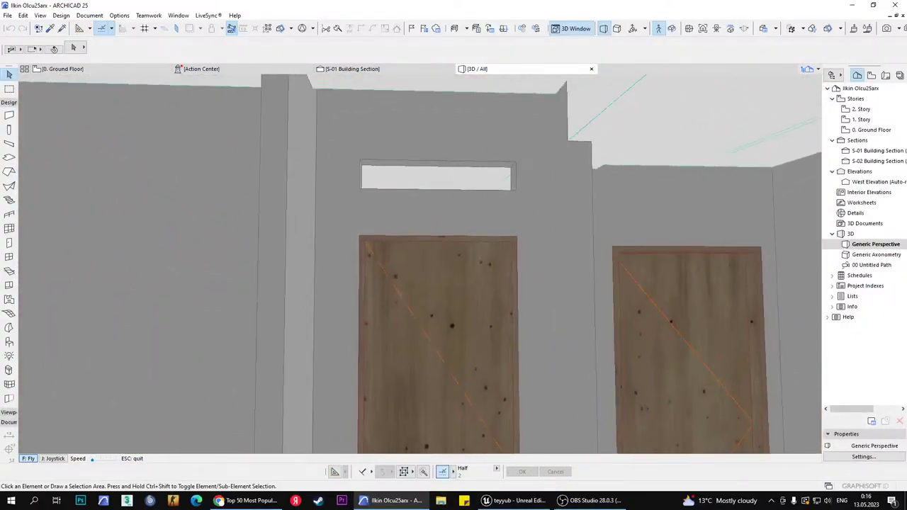
{"action": "key", "text": "Up"}
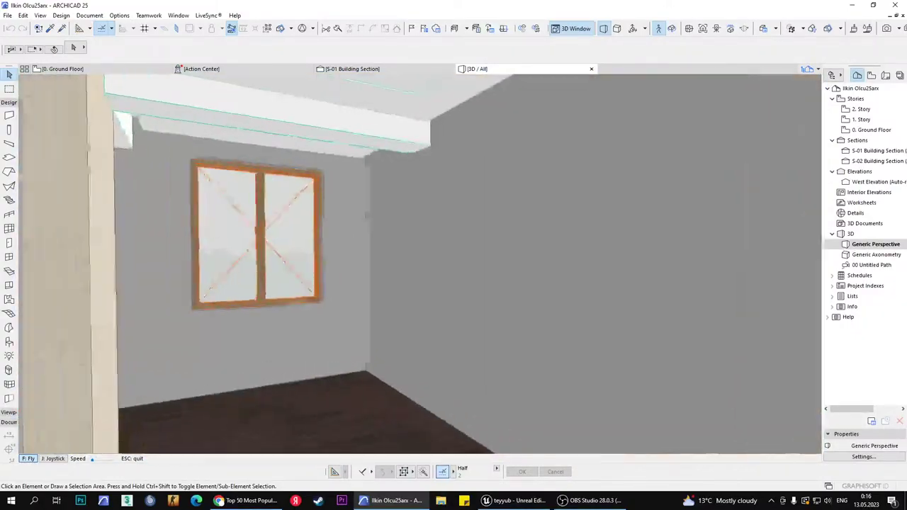
{"action": "key", "text": "Up"}
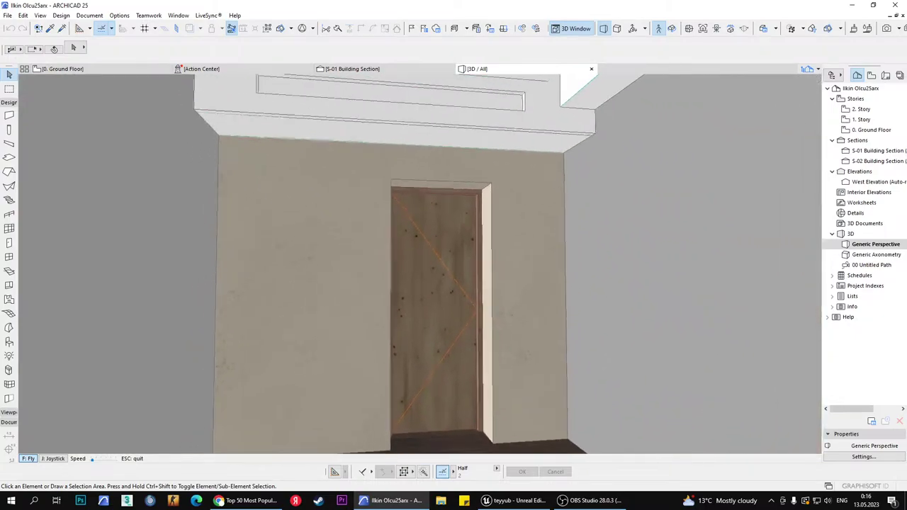
{"action": "key", "text": "Up"}
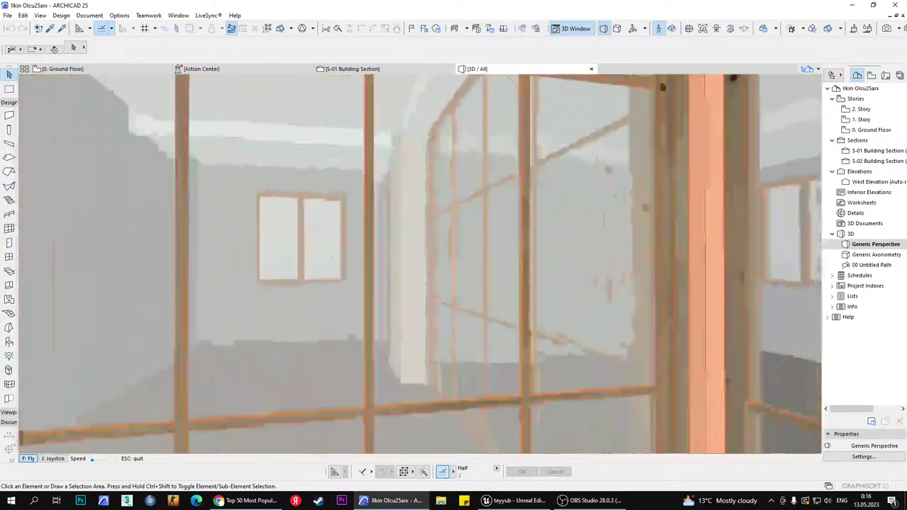
{"action": "key", "text": "Up"}
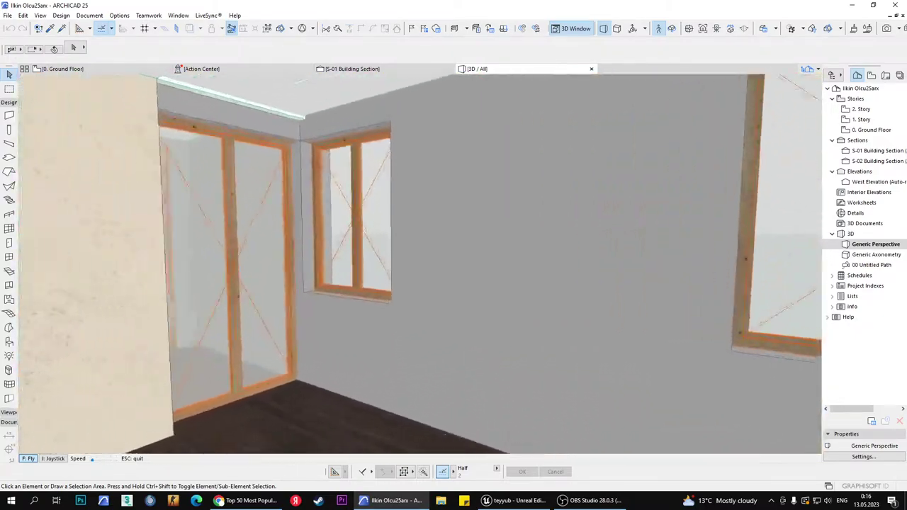
{"action": "key", "text": "Up"}
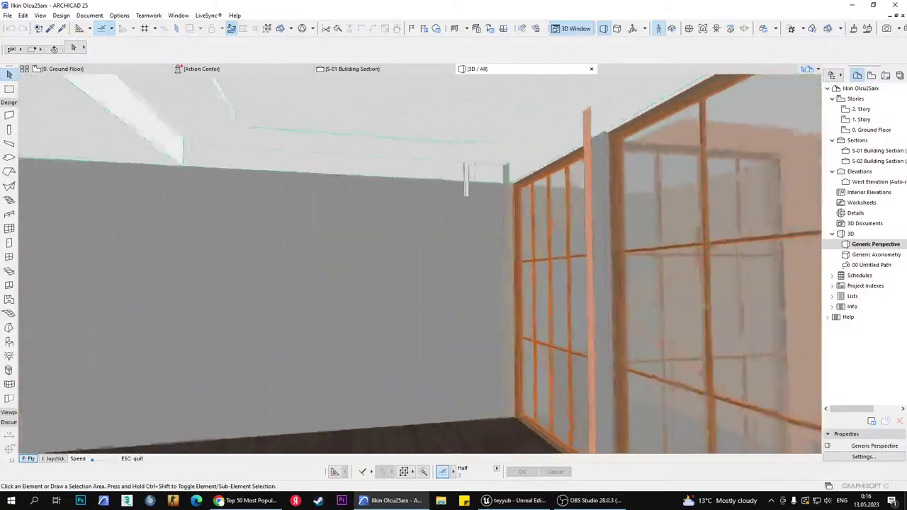
{"action": "key", "text": "Right"}
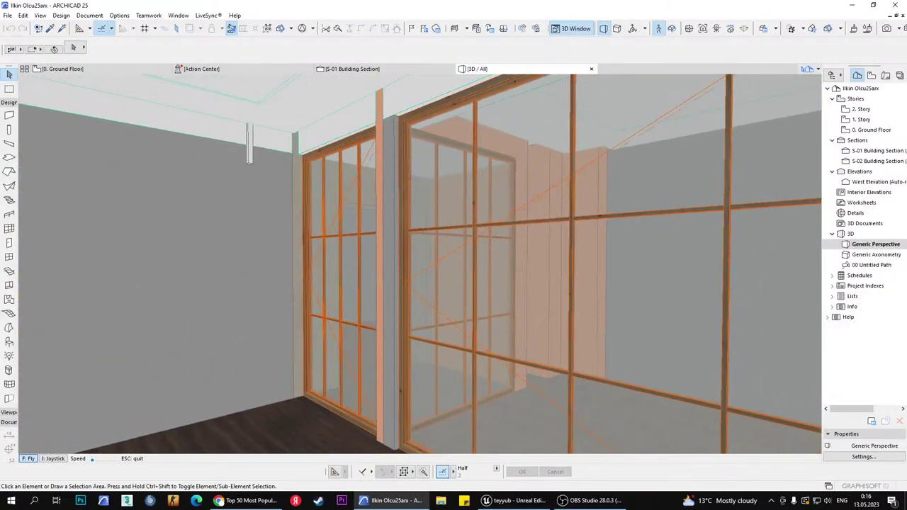
{"action": "key", "text": "Escape"}
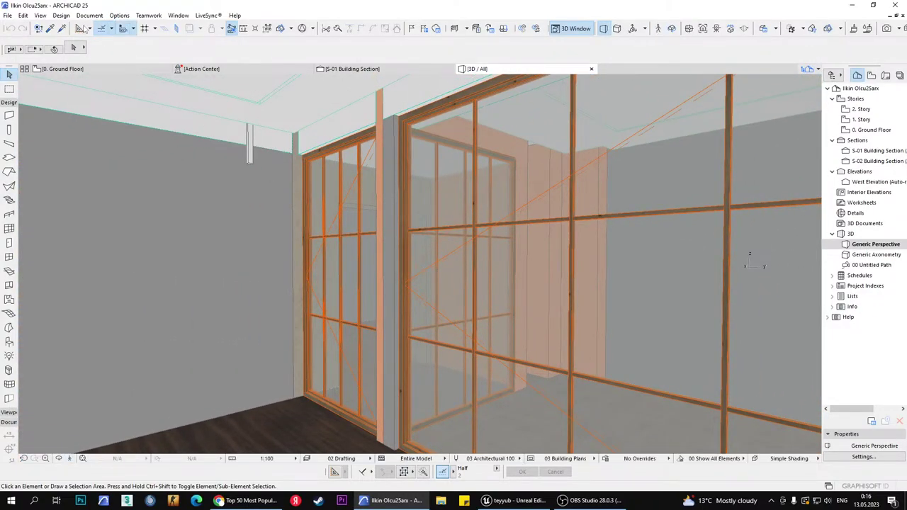
Save the 3D model as a Datasmith file, then switch to Unreal Editor.
{"action": "left_click", "coordinate": [7, 15]}
{"action": "left_click", "coordinate": [56, 90]}
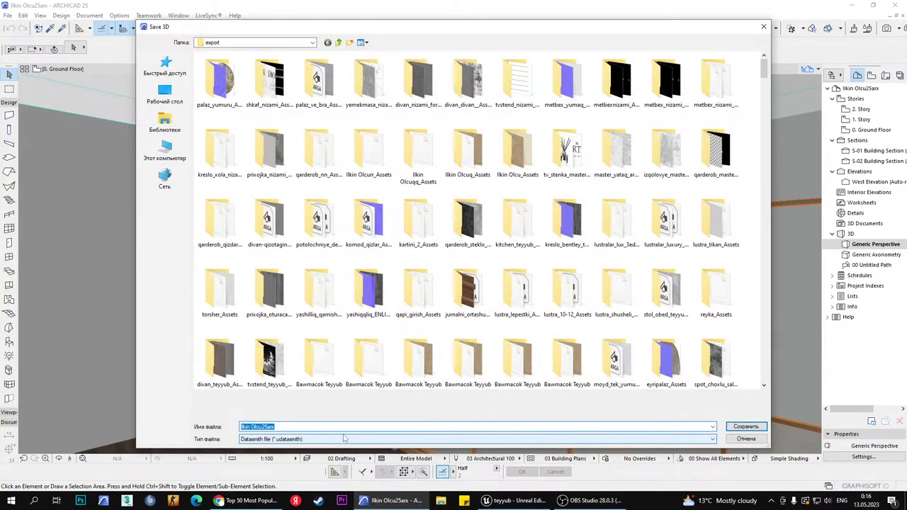
{"action": "left_click", "coordinate": [746, 427]}
{"action": "left_click", "coordinate": [516, 501]}
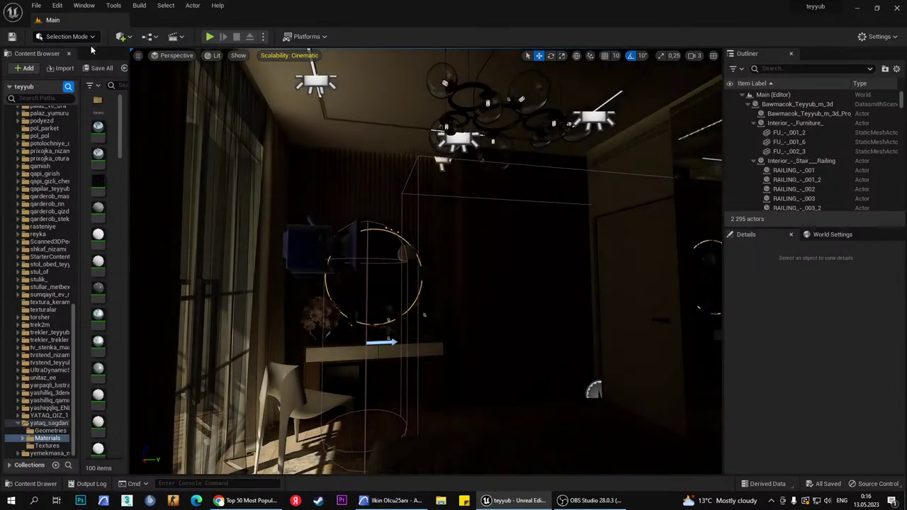
Open the Main_Nizami level from File > Recent Levels.
{"action": "left_click", "coordinate": [35, 5]}
{"action": "mouse_move", "coordinate": [142, 71]}
{"action": "left_click", "coordinate": [269, 80]}
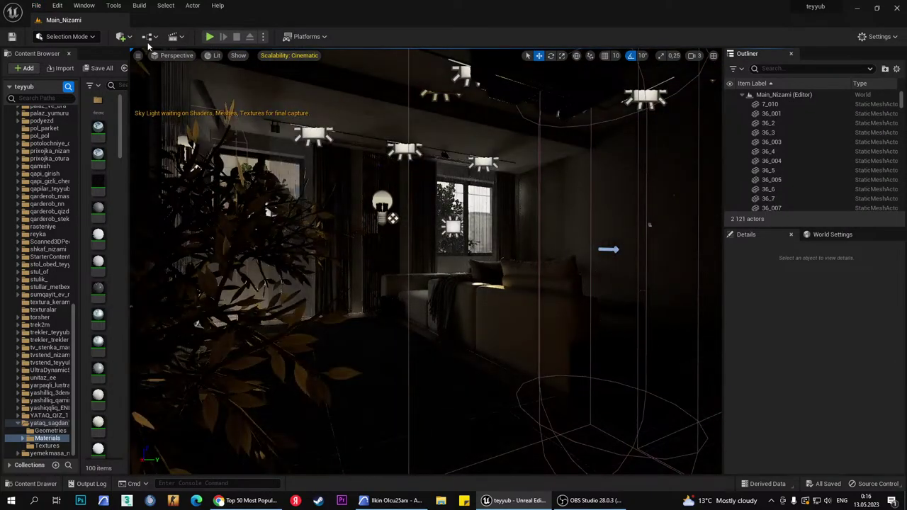
Start a Datasmith file import from Quick Add, cancel it, and fly across the living room.
{"action": "left_click", "coordinate": [122, 36]}
{"action": "mouse_move", "coordinate": [157, 115]}
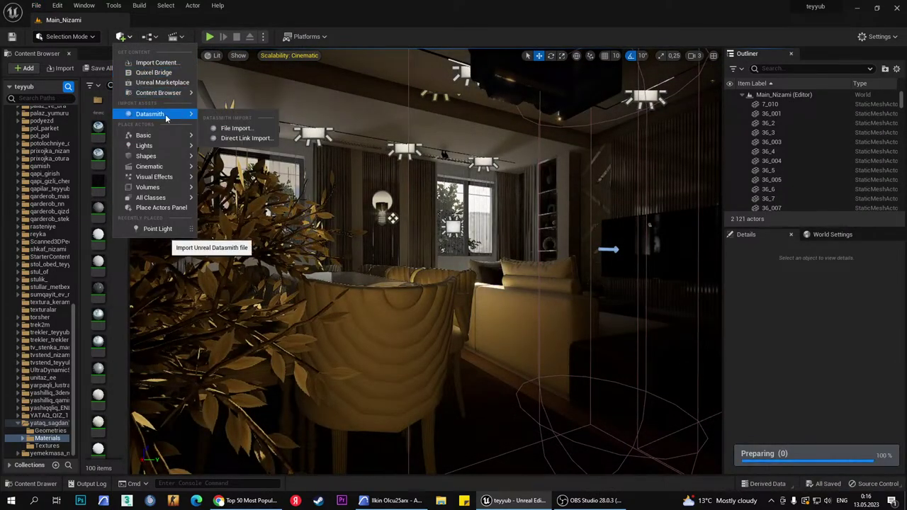
{"action": "left_click", "coordinate": [237, 127]}
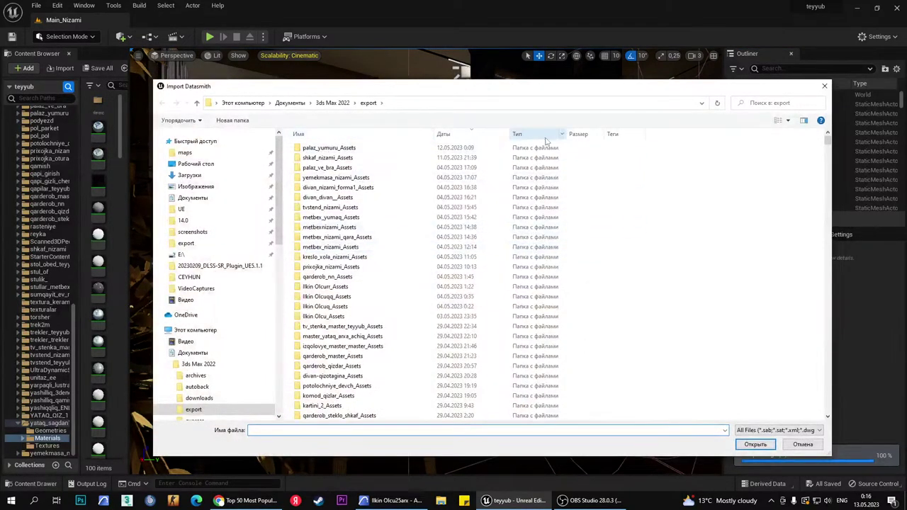
{"action": "left_click", "coordinate": [829, 86]}
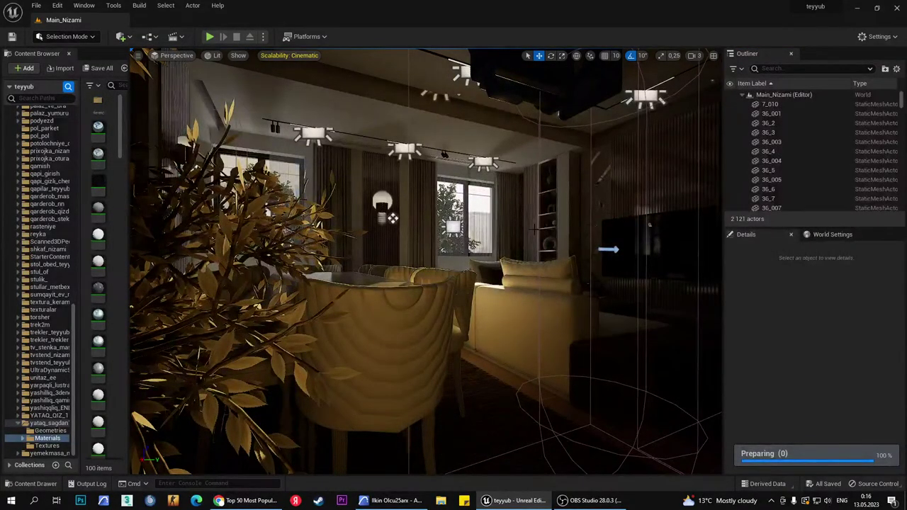
{"action": "mouse_move", "coordinate": [510, 229]}
{"action": "right_mouse_down"}
{"action": "mouse_move", "coordinate": [425, 234]}
{"action": "mouse_move", "coordinate": [510, 234]}
{"action": "mouse_move", "coordinate": [496, 234]}
{"action": "right_mouse_up"}
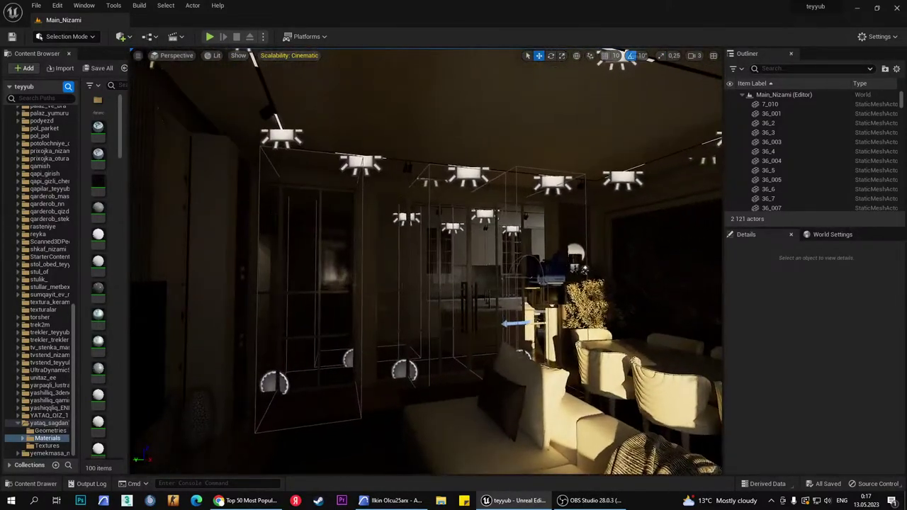
{"action": "left_click", "coordinate": [174, 55]}
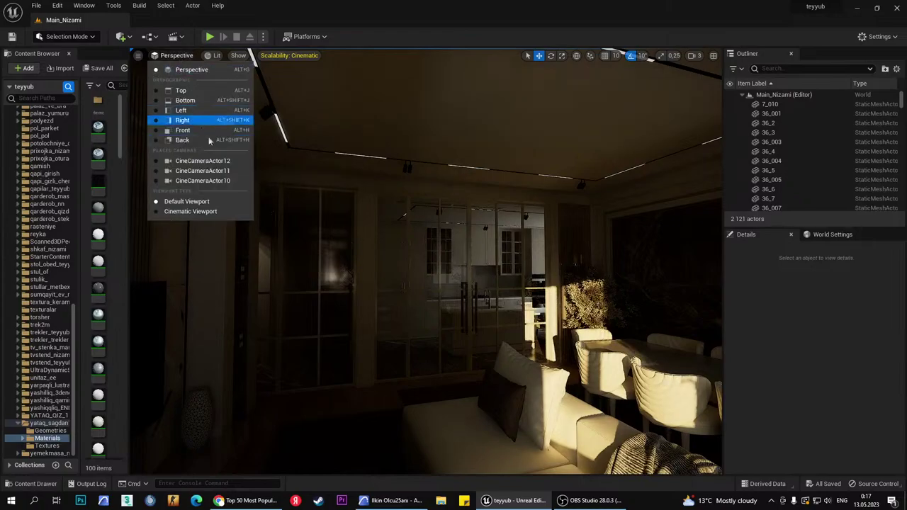
{"action": "left_click", "coordinate": [195, 182]}
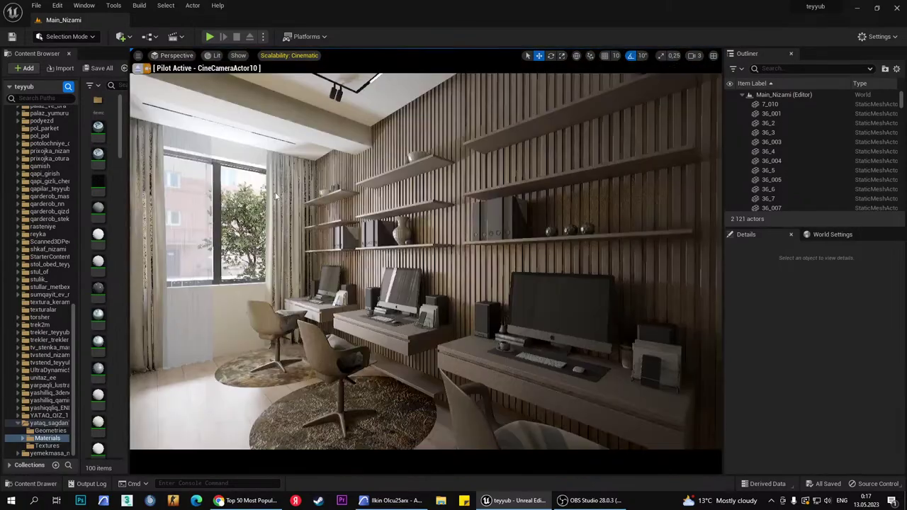
{"action": "left_click", "coordinate": [40, 487]}
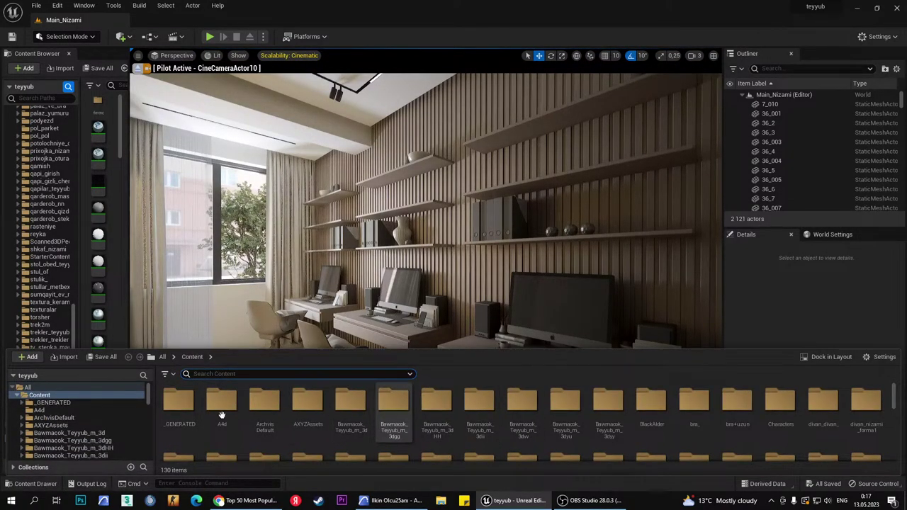
{"action": "left_click_drag", "start_coordinate": [148, 394], "coordinate": [147, 447]}
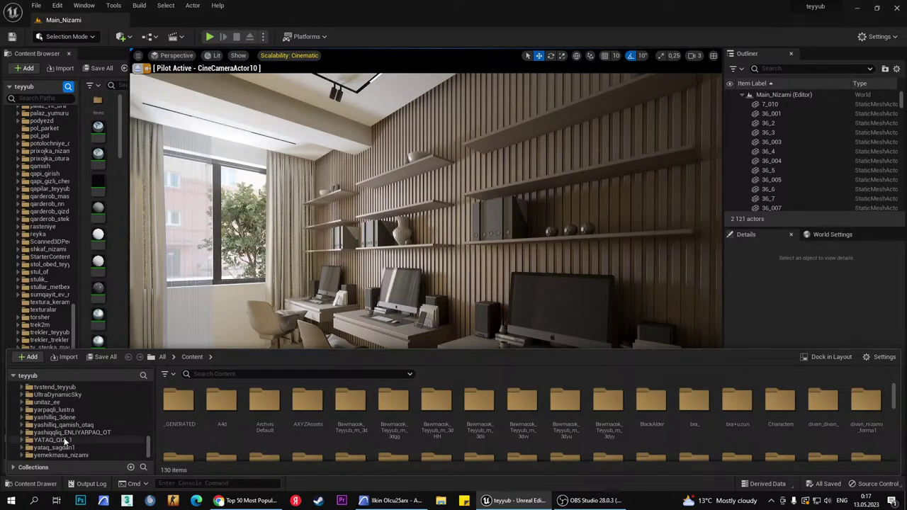
{"action": "left_click", "coordinate": [59, 395]}
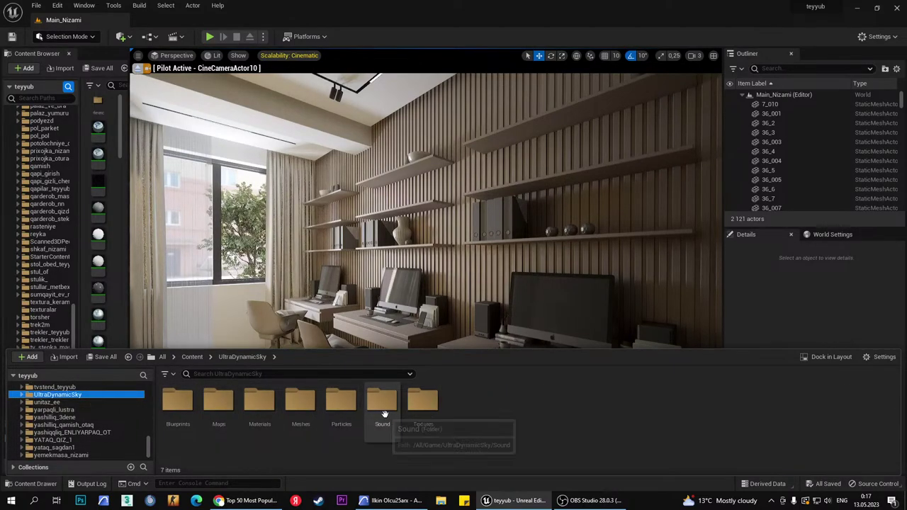
{"action": "double_click", "coordinate": [177, 406]}
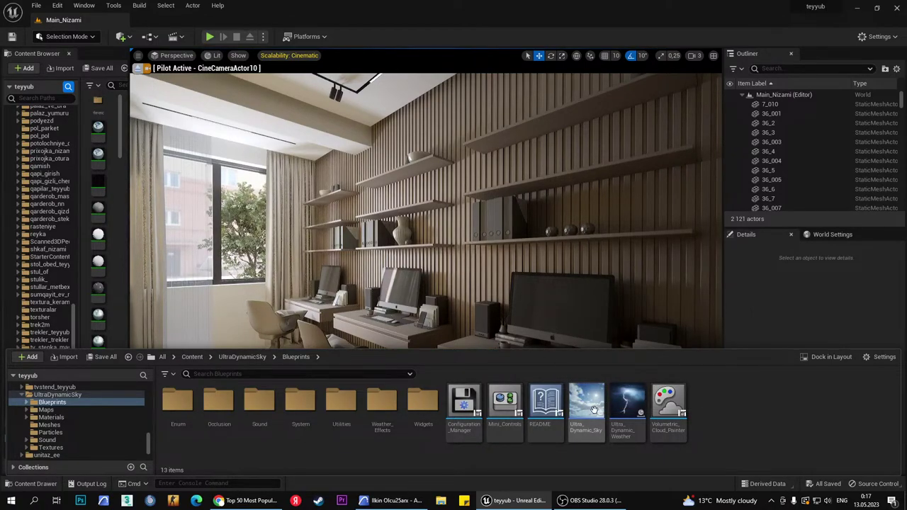
{"action": "left_click", "coordinate": [792, 69]}
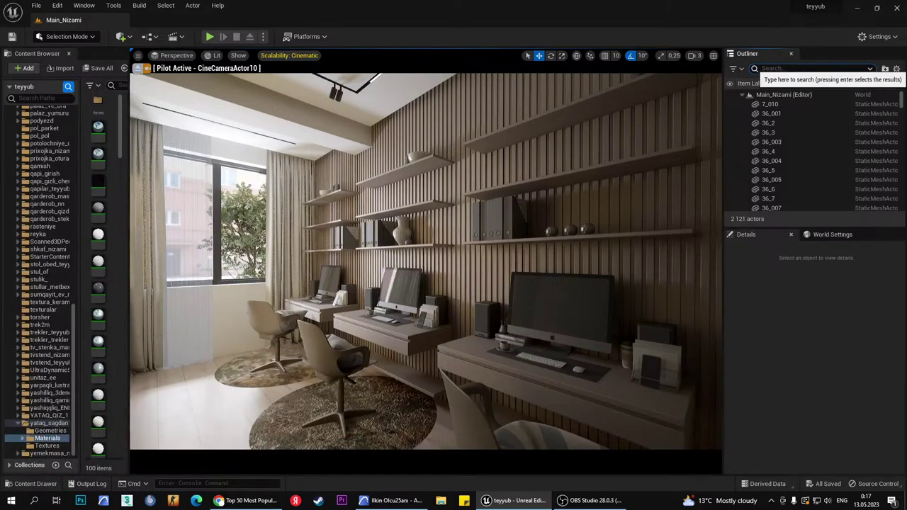
Select Ultra_Dynamic_Sky via an 'ultra' Outliner search, fly to the dining area, filter Details by 'angle'.
{"action": "type", "text": "ultra"}
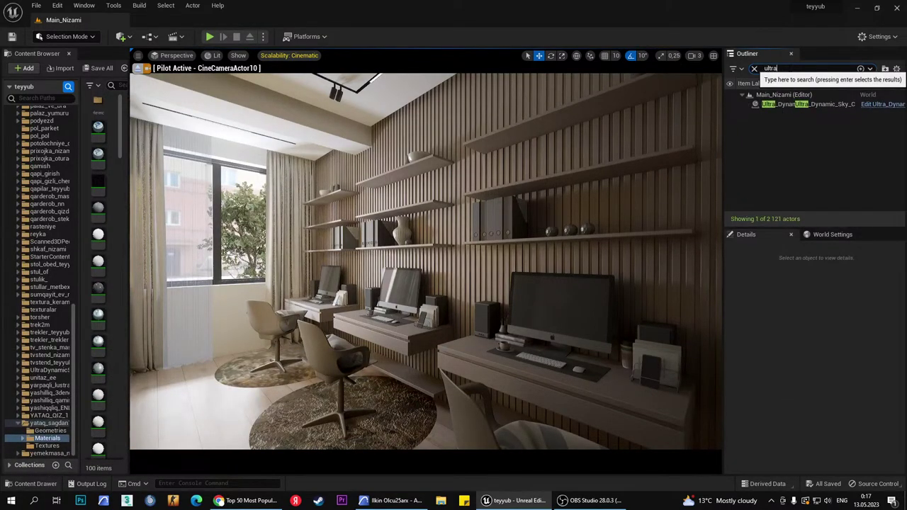
{"action": "left_click", "coordinate": [740, 104]}
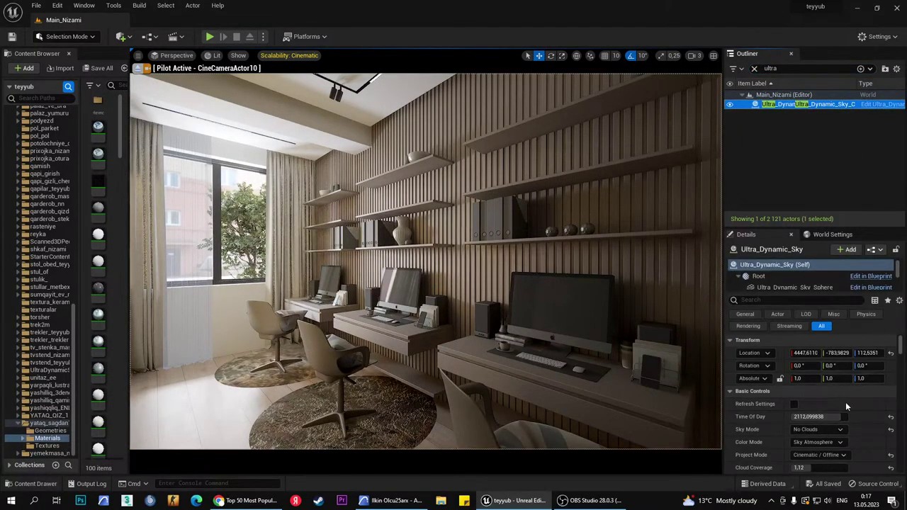
{"action": "scroll", "coordinate": [873, 415], "scroll_direction": "down", "scroll_amount": 1}
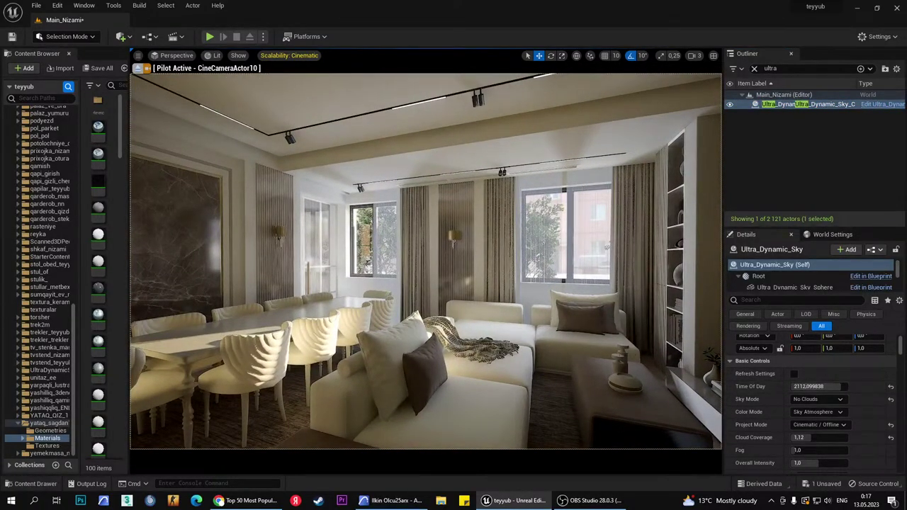
{"action": "right_click_drag", "start_coordinate": [426, 263], "coordinate": [425, 262]}
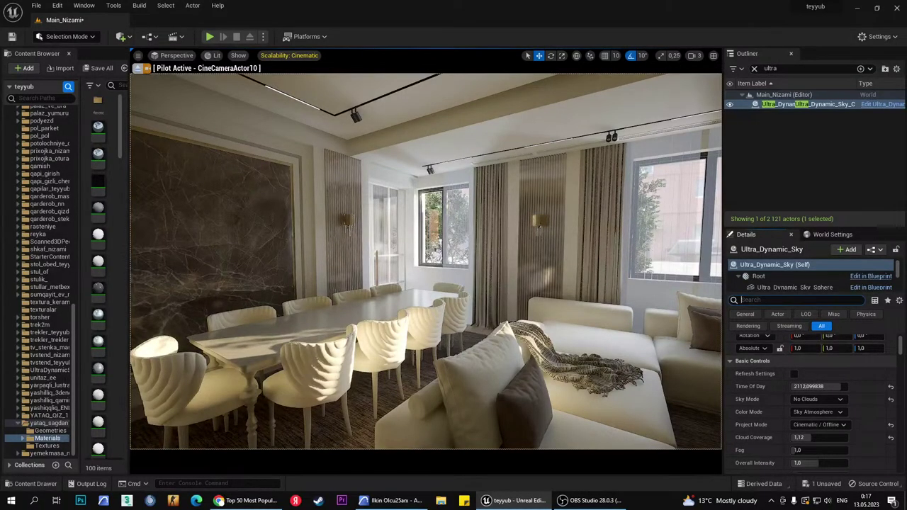
{"action": "type", "text": "angle"}
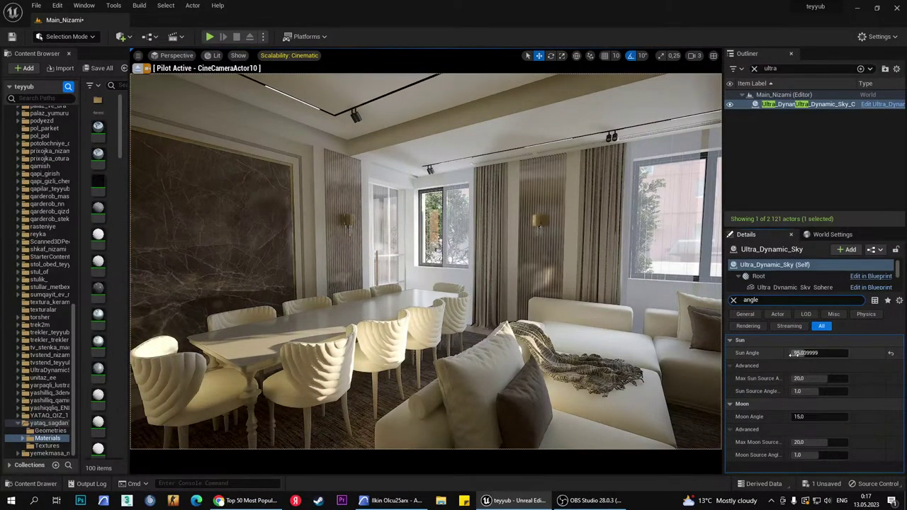
Search the Details panel for 'vertical', then clear the filter while turning the camera through the room.
{"action": "left_click_drag", "start_coordinate": [673, 310], "coordinate": [815, 367]}
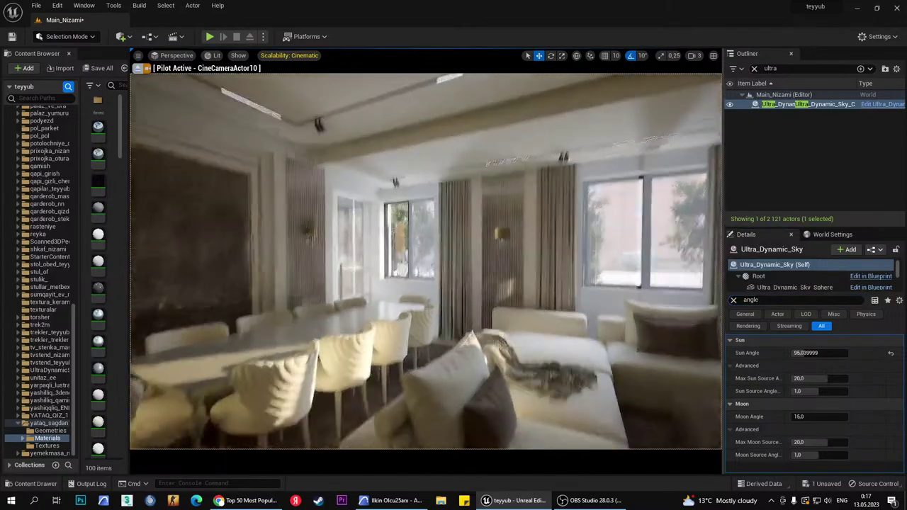
{"action": "left_click", "coordinate": [736, 300]}
{"action": "type", "text": "vertic"}
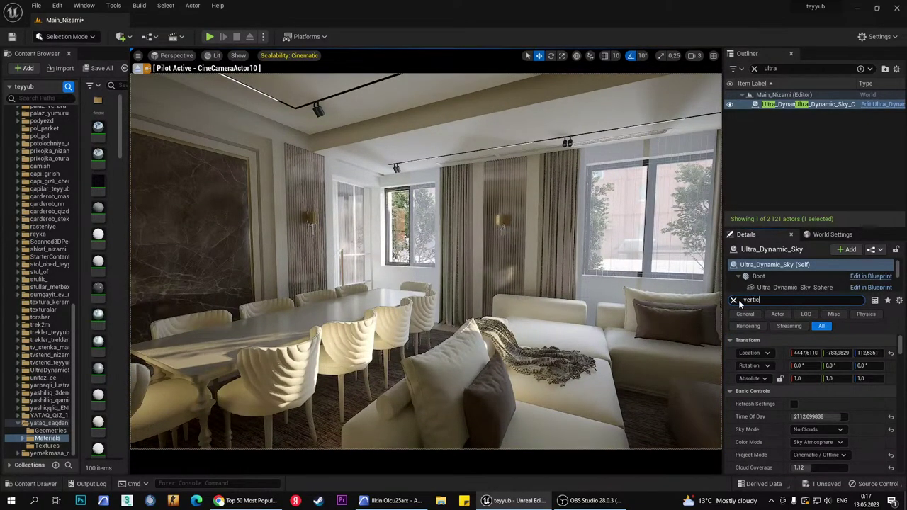
{"action": "type", "text": "al"}
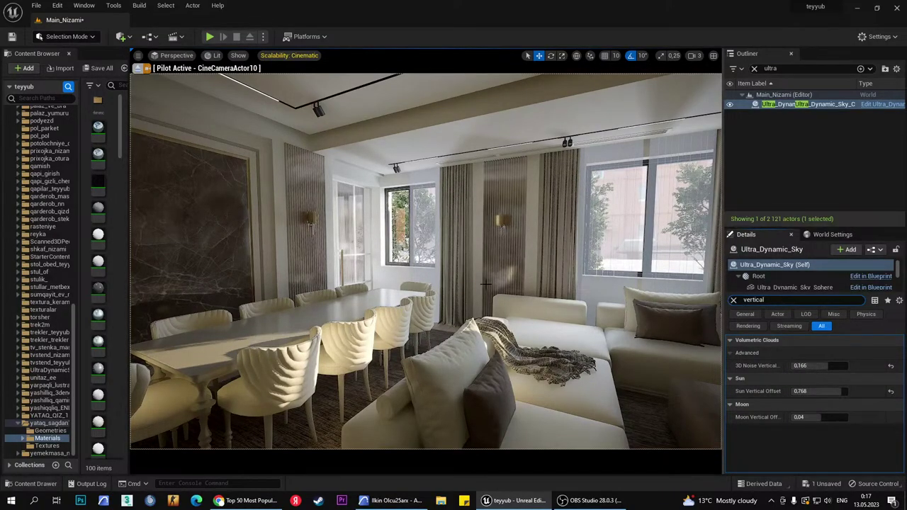
{"action": "right_click_drag", "start_coordinate": [486, 283], "coordinate": [486, 283]}
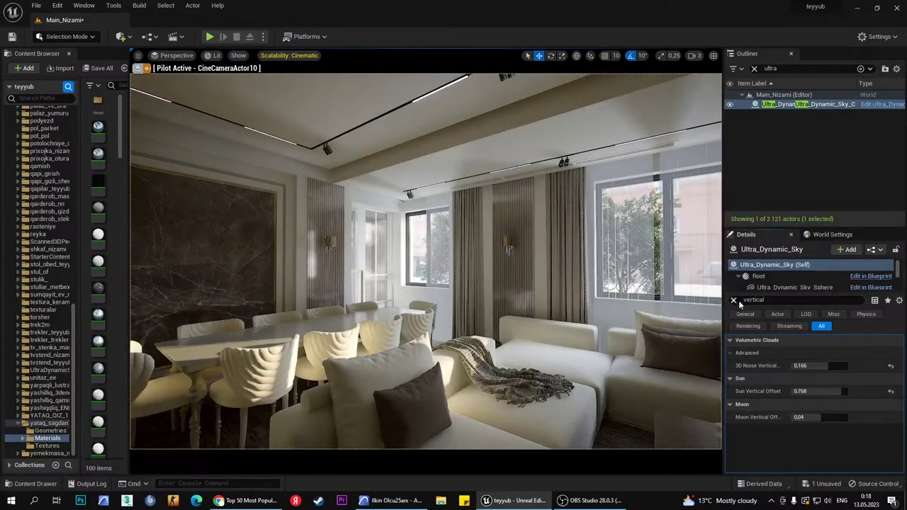
{"action": "left_click", "coordinate": [733, 300]}
Lower the Ultra Dynamic Sky's Time of Day to about 2092.9.
{"action": "left_click_drag", "start_coordinate": [815, 417], "coordinate": [816, 417]}
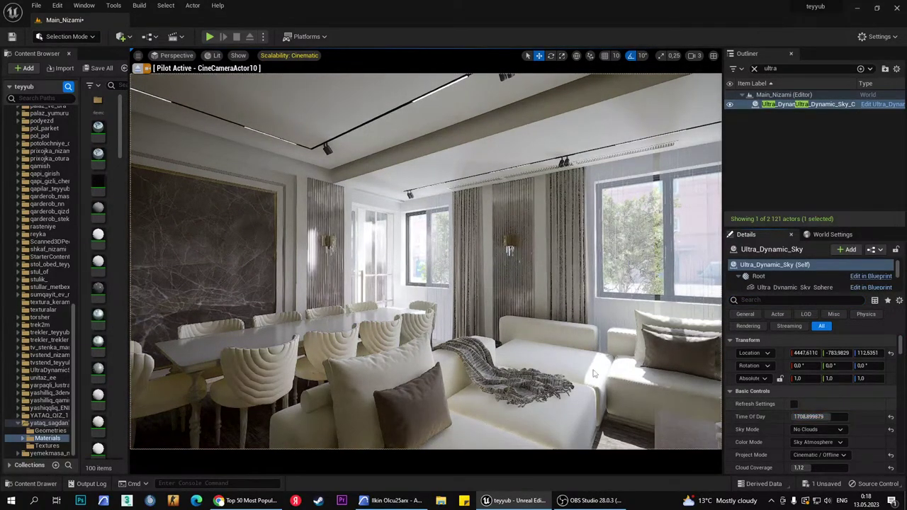
{"action": "right_click_drag", "start_coordinate": [594, 374], "coordinate": [594, 373]}
{"action": "mouse_move", "coordinate": [826, 416]}
{"action": "left_mouse_down"}
{"action": "mouse_move", "coordinate": [808, 417]}
{"action": "mouse_move", "coordinate": [835, 416]}
{"action": "left_mouse_up"}
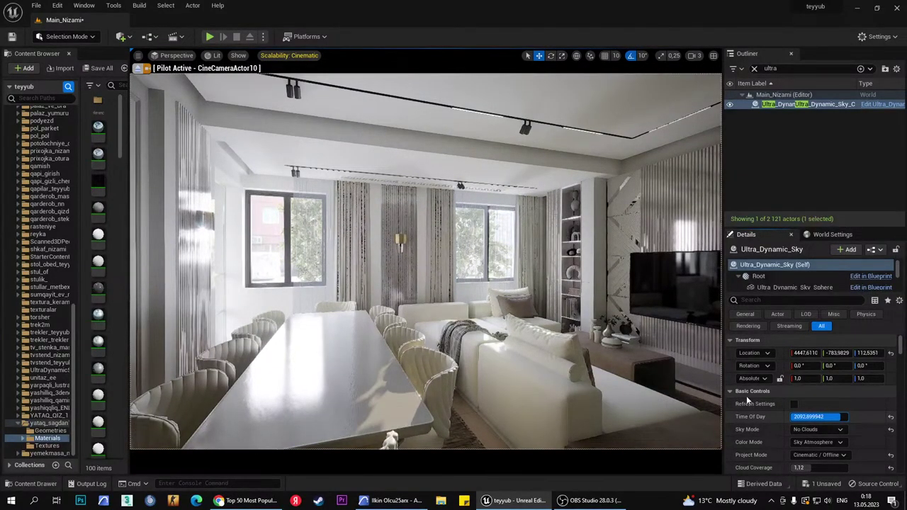
Swing and tilt the camera down onto the sunlit dining table.
{"action": "right_click_drag", "start_coordinate": [568, 319], "coordinate": [213, 319]}
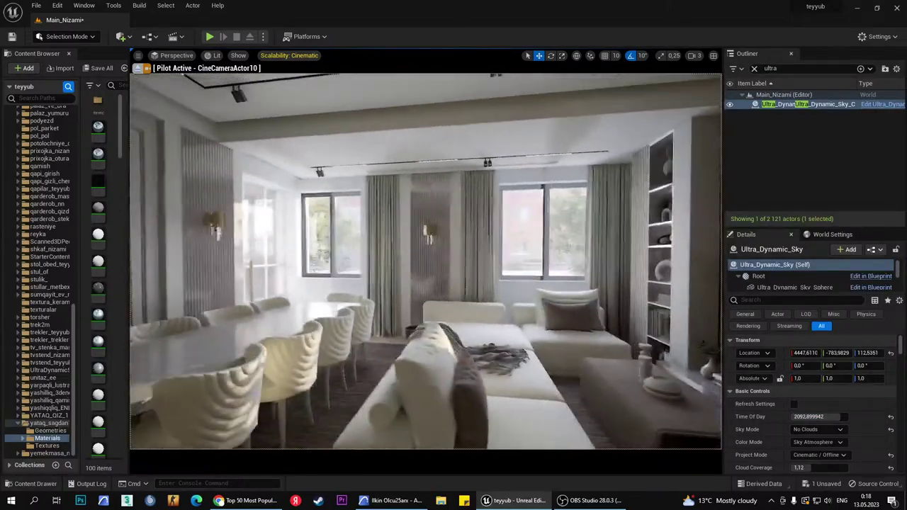
{"action": "right_click_drag", "start_coordinate": [425, 263], "coordinate": [319, 298]}
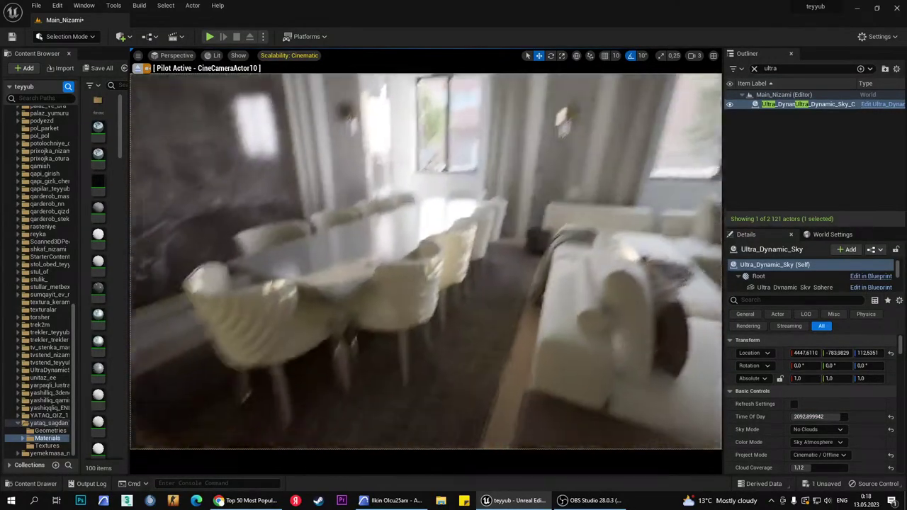
{"action": "right_click_drag", "start_coordinate": [454, 354], "coordinate": [463, 362]}
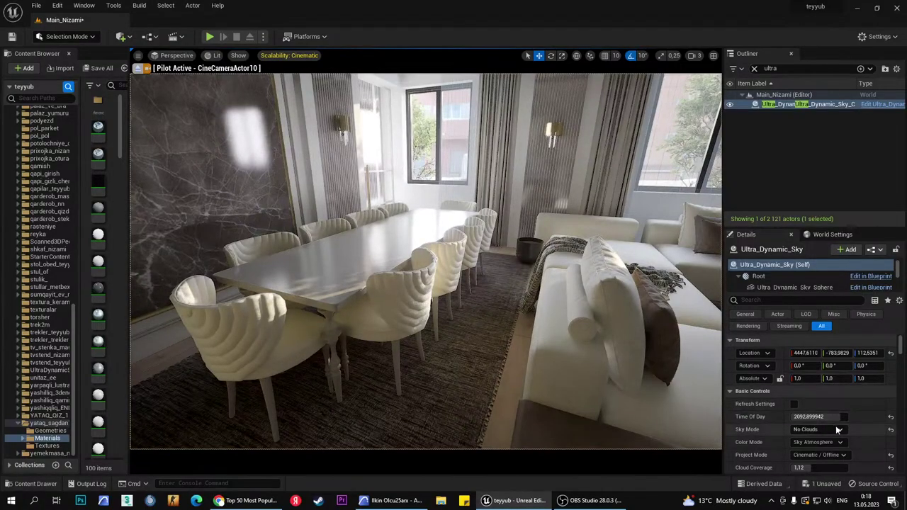
{"action": "scroll", "coordinate": [862, 419], "scroll_direction": "down", "scroll_amount": 2}
Filter the sky's Details by 'exp' and scroll to the exposure settings.
{"action": "scroll", "coordinate": [850, 397], "scroll_direction": "up", "scroll_amount": 2}
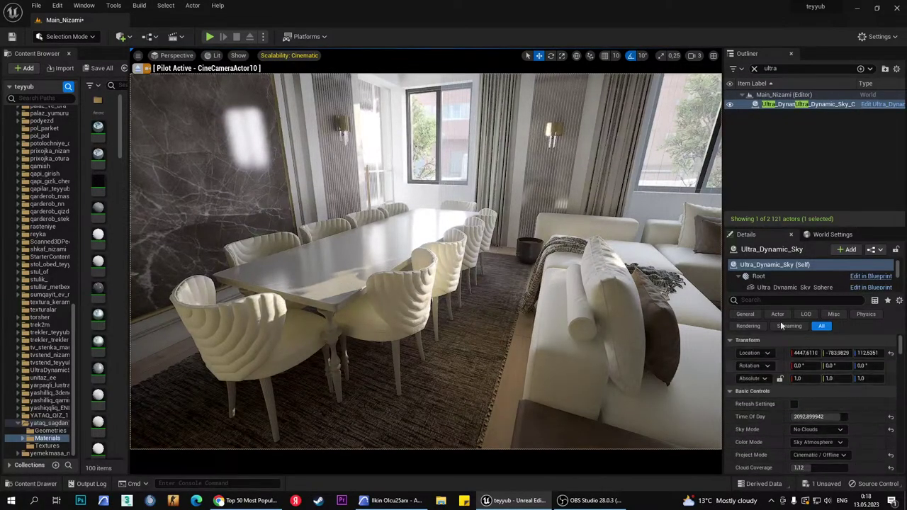
{"action": "type", "text": "ex"}
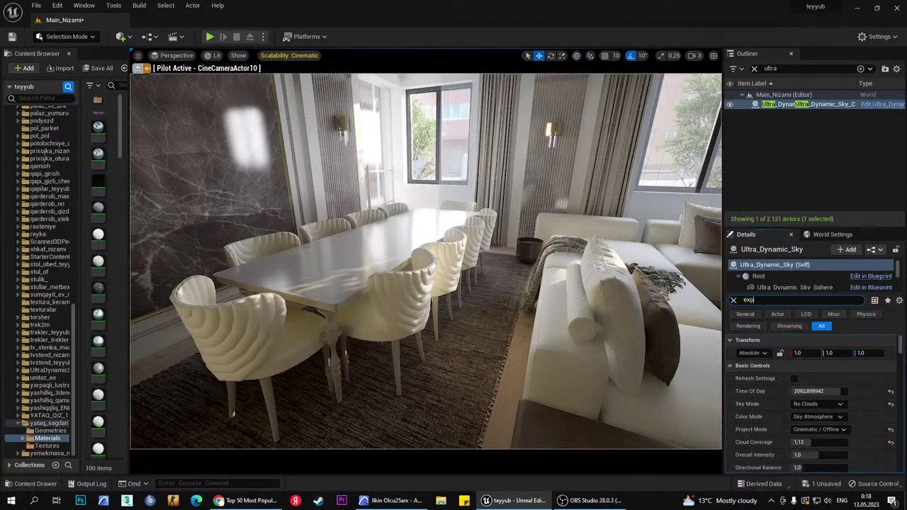
{"action": "type", "text": "p"}
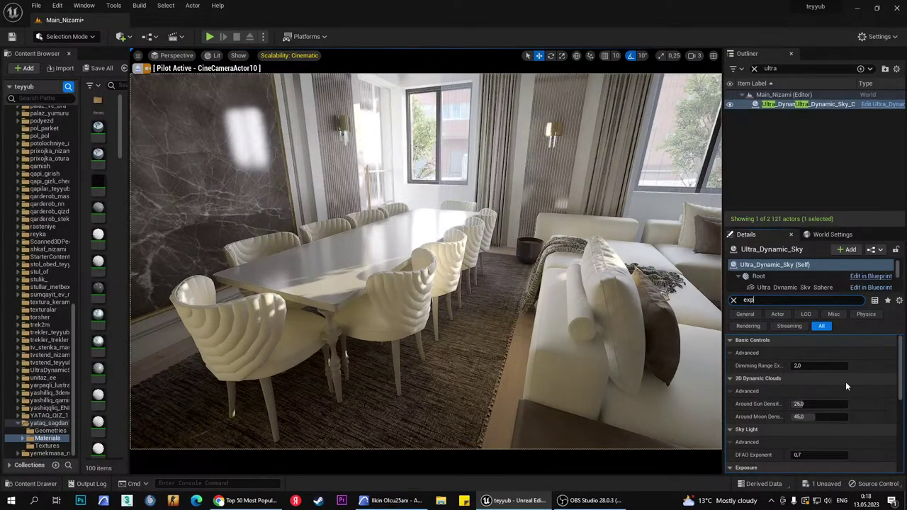
{"action": "scroll", "coordinate": [847, 397], "scroll_direction": "down", "scroll_amount": 2}
{"action": "scroll", "coordinate": [842, 422], "scroll_direction": "down", "scroll_amount": 3}
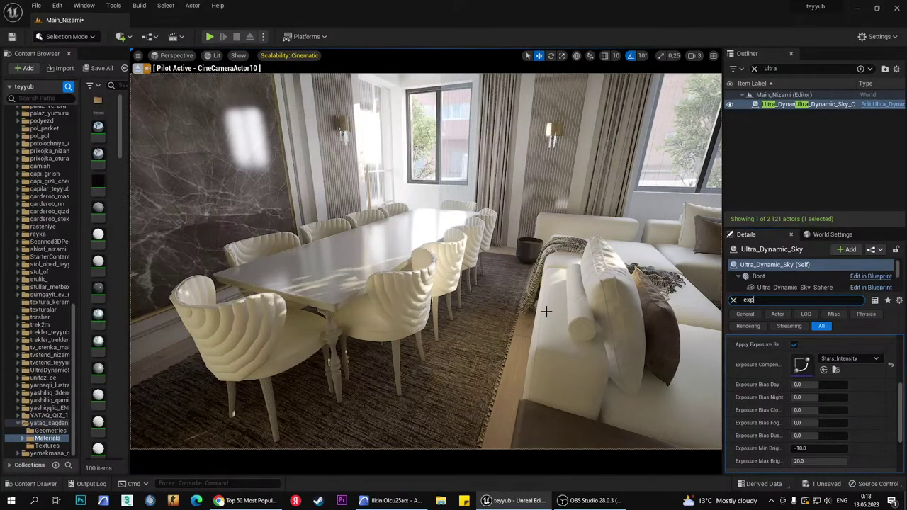
{"action": "right_click_drag", "start_coordinate": [543, 314], "coordinate": [497, 298]}
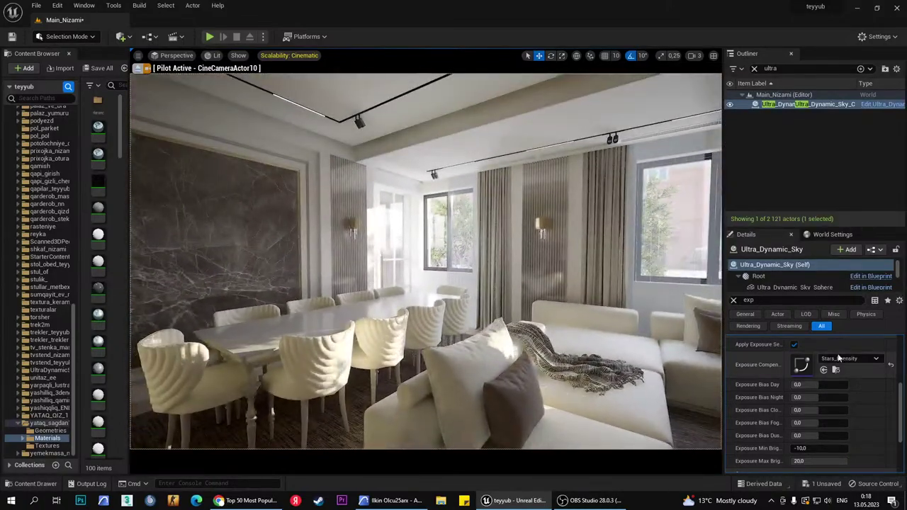
Try Stars_Intensity, Sun_Highlight_Intensity and Sun_Highlight_Radius as the exposure compensation curve.
{"action": "left_click", "coordinate": [839, 358]}
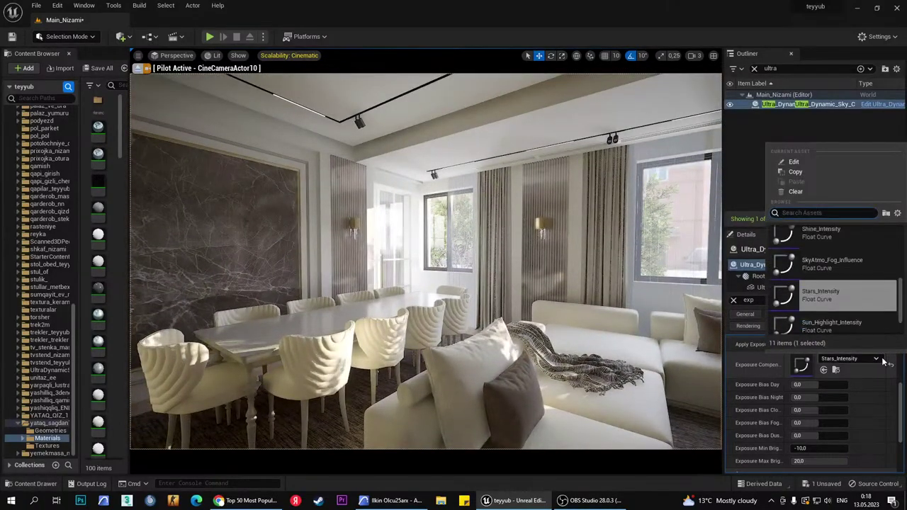
{"action": "scroll", "coordinate": [876, 312], "scroll_direction": "down", "scroll_amount": 1}
{"action": "scroll", "coordinate": [876, 312], "scroll_direction": "down", "scroll_amount": 1}
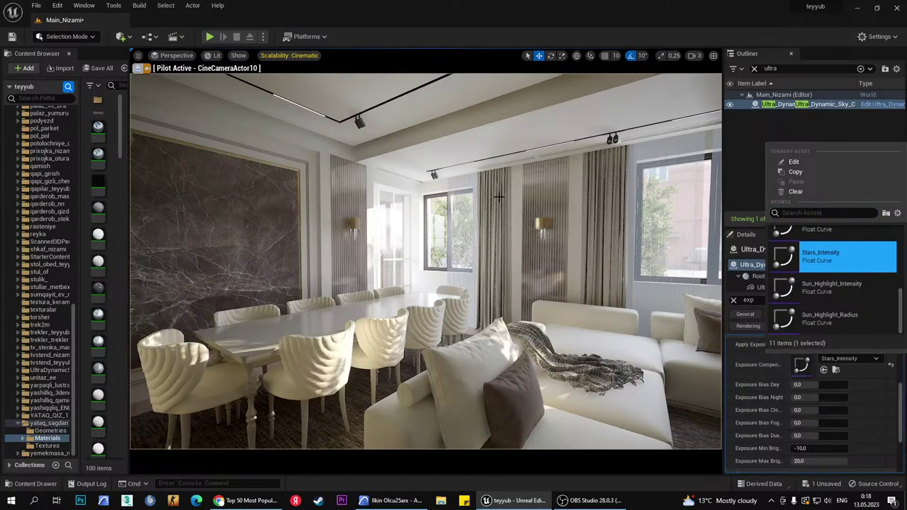
{"action": "left_click", "coordinate": [825, 256]}
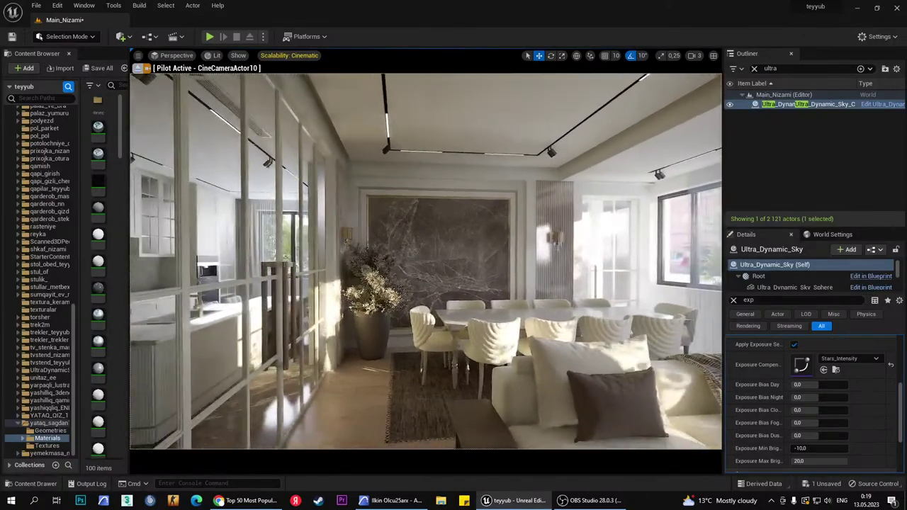
{"action": "left_click", "coordinate": [843, 359]}
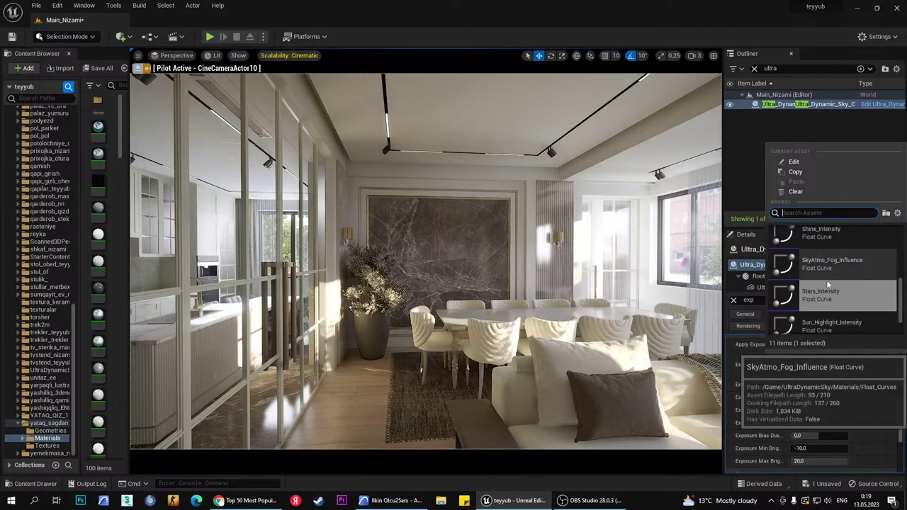
{"action": "left_click", "coordinate": [826, 330]}
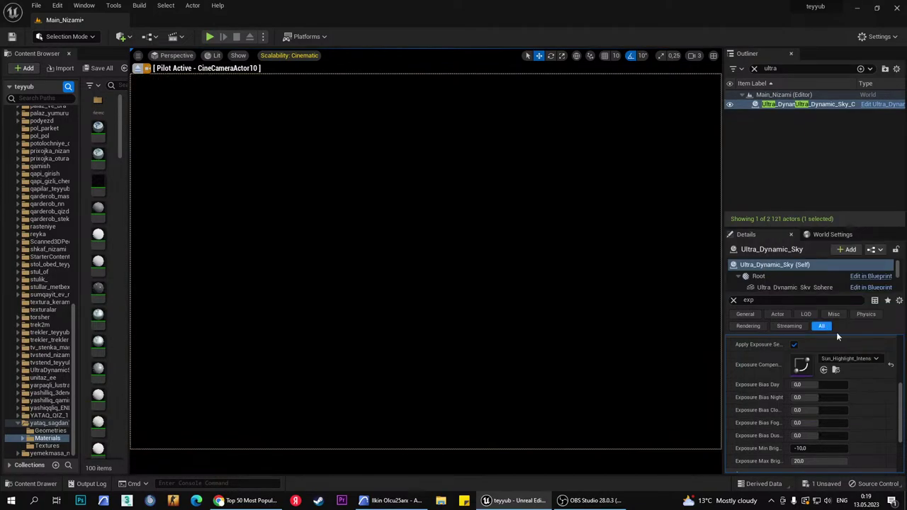
{"action": "left_click", "coordinate": [847, 359]}
{"action": "left_click", "coordinate": [839, 316]}
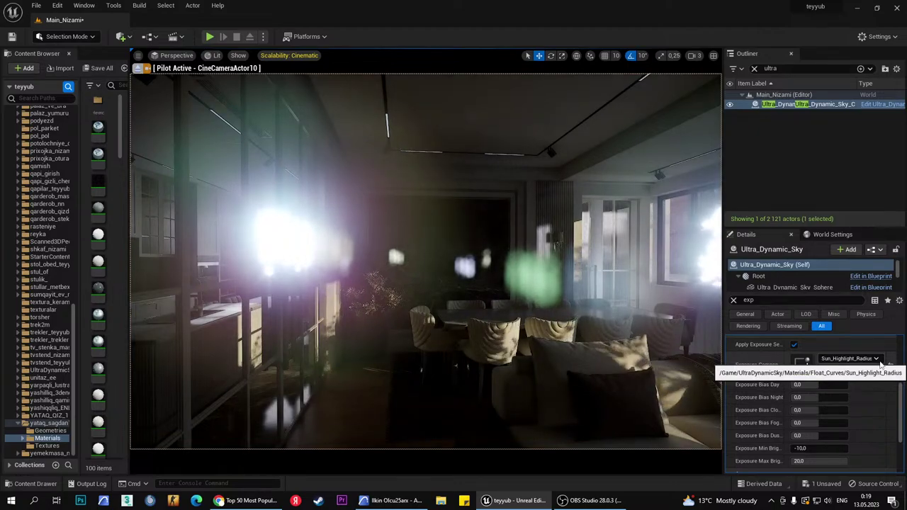
Set the exposure compensation curve back to Stars_Intensity.
{"action": "left_click", "coordinate": [877, 359]}
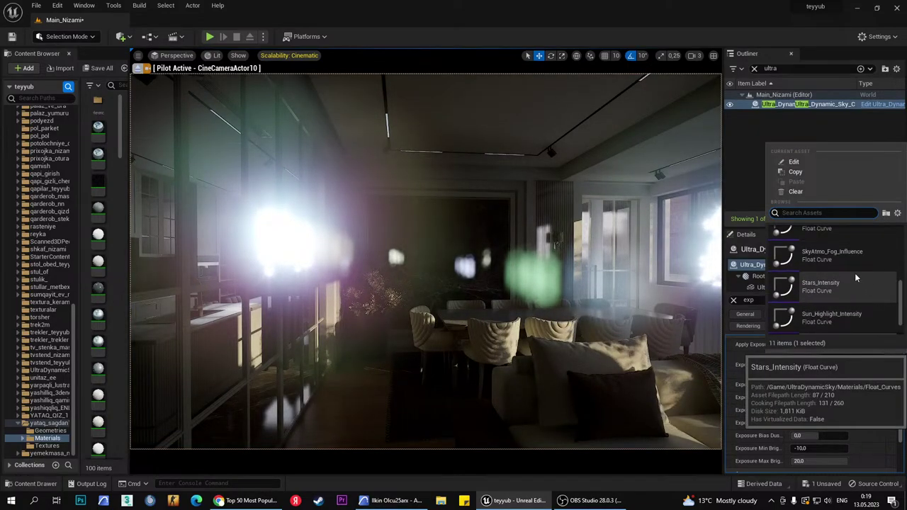
{"action": "left_click", "coordinate": [854, 264]}
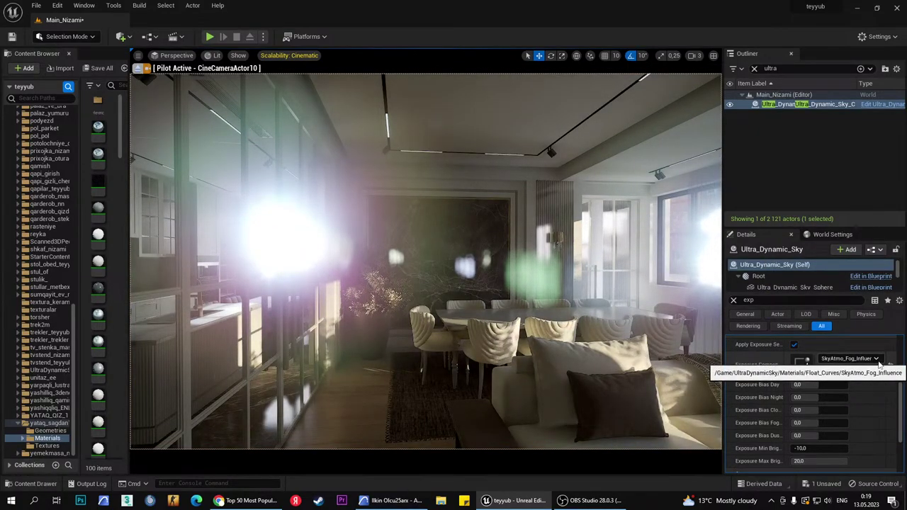
{"action": "left_click", "coordinate": [877, 359]}
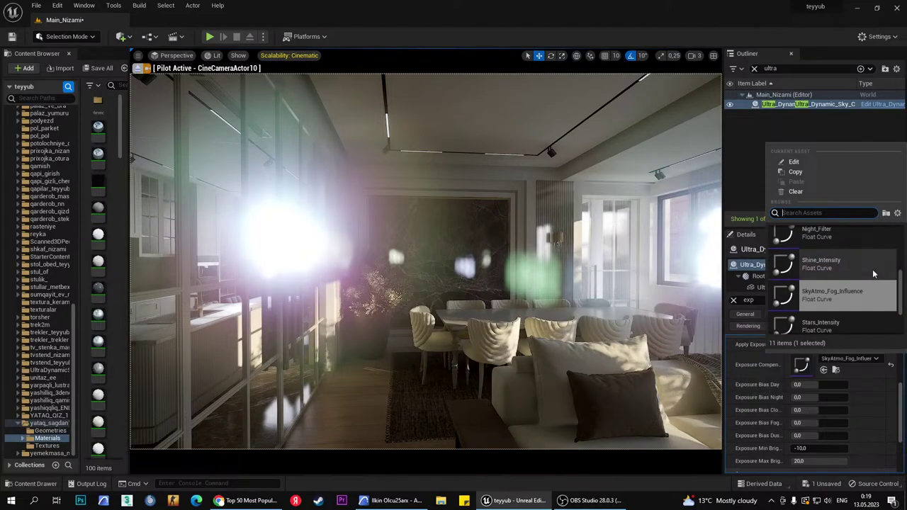
{"action": "left_click", "coordinate": [833, 308]}
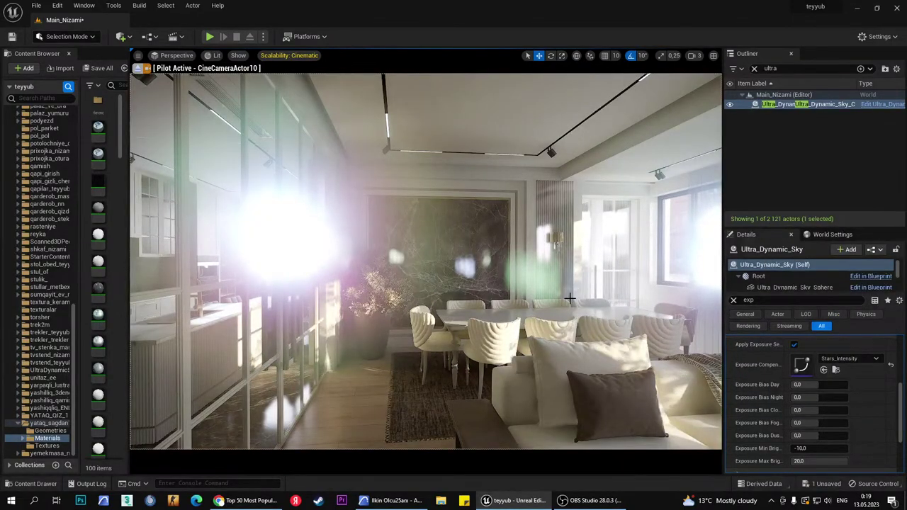
Deselect the sky and turn the camera across windows, dining table, marble wall and sofa, then open Quickly Add.
{"action": "right_click_drag", "start_coordinate": [570, 298], "coordinate": [639, 298]}
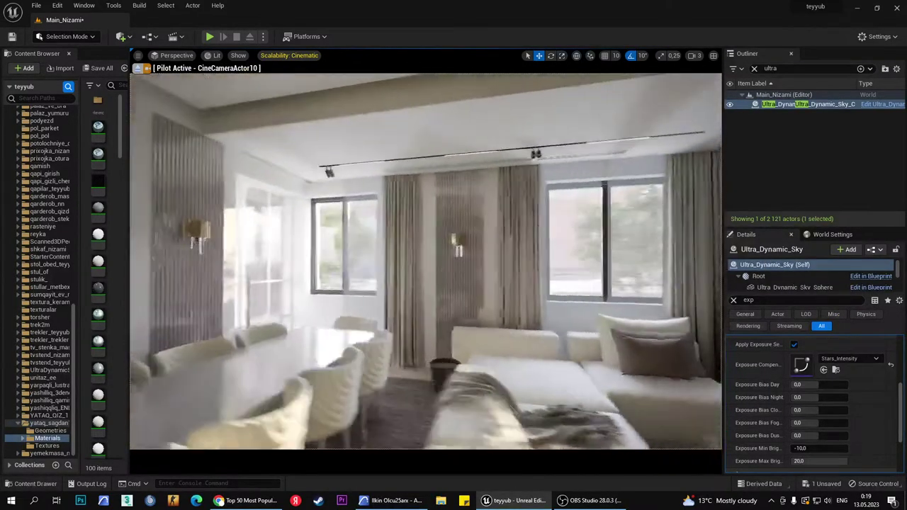
{"action": "right_click_drag", "start_coordinate": [638, 298], "coordinate": [355, 298]}
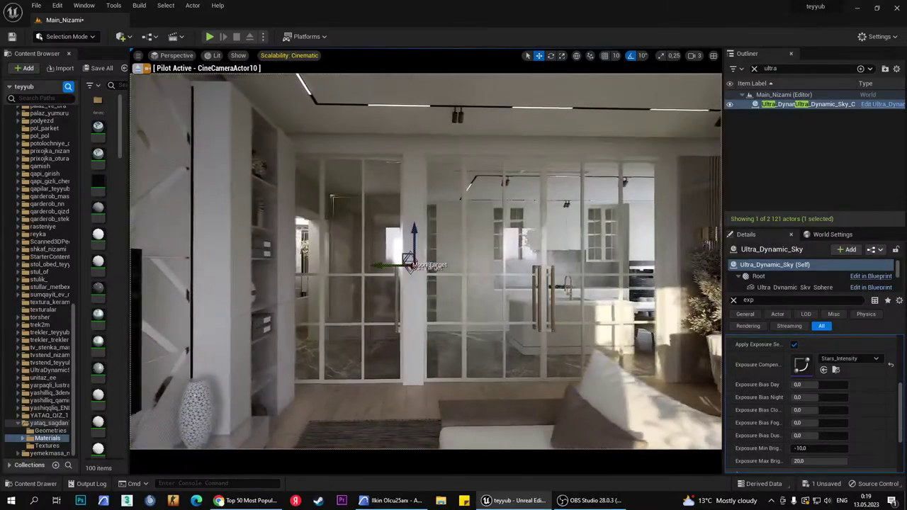
{"action": "right_click_drag", "start_coordinate": [554, 328], "coordinate": [653, 312]}
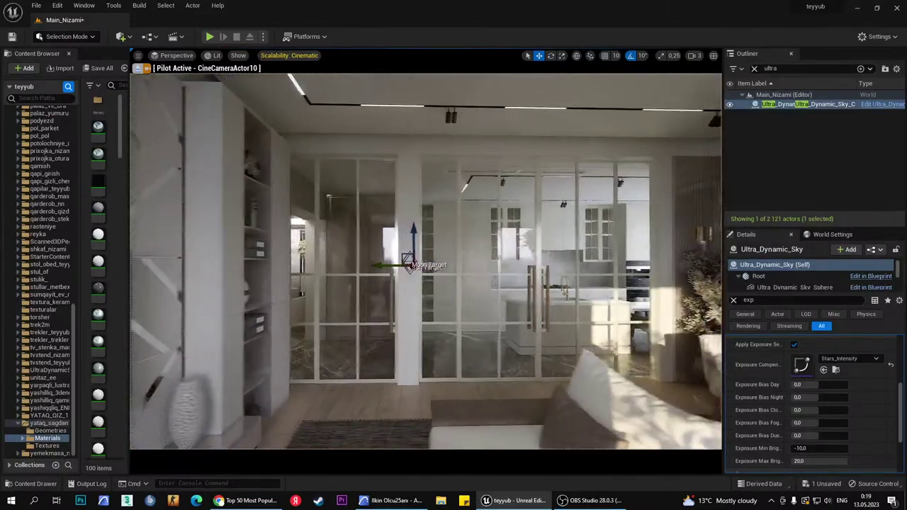
{"action": "key", "text": "Escape"}
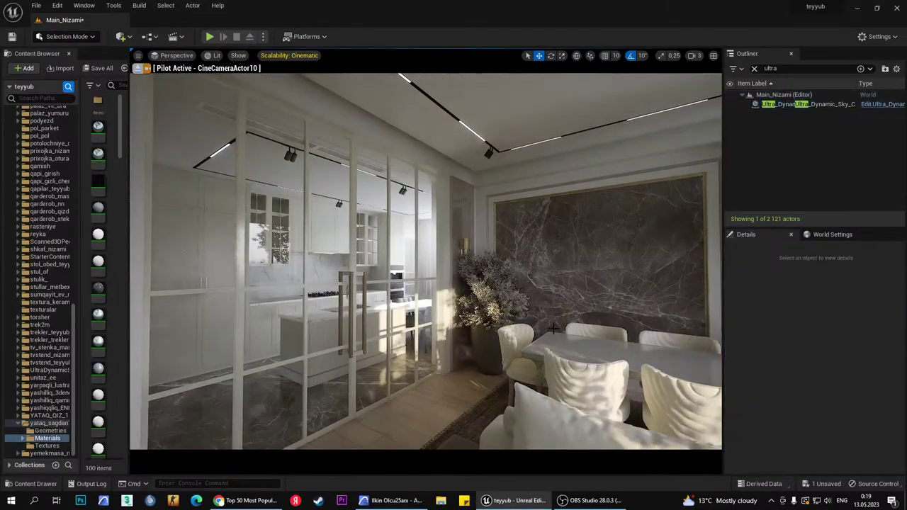
{"action": "right_click_drag", "start_coordinate": [554, 328], "coordinate": [709, 322]}
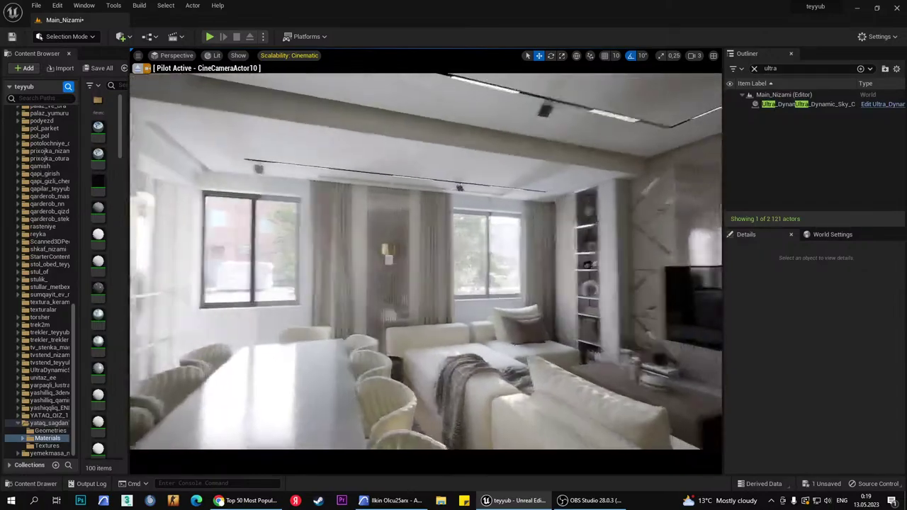
{"action": "right_click_drag", "start_coordinate": [553, 328], "coordinate": [674, 322]}
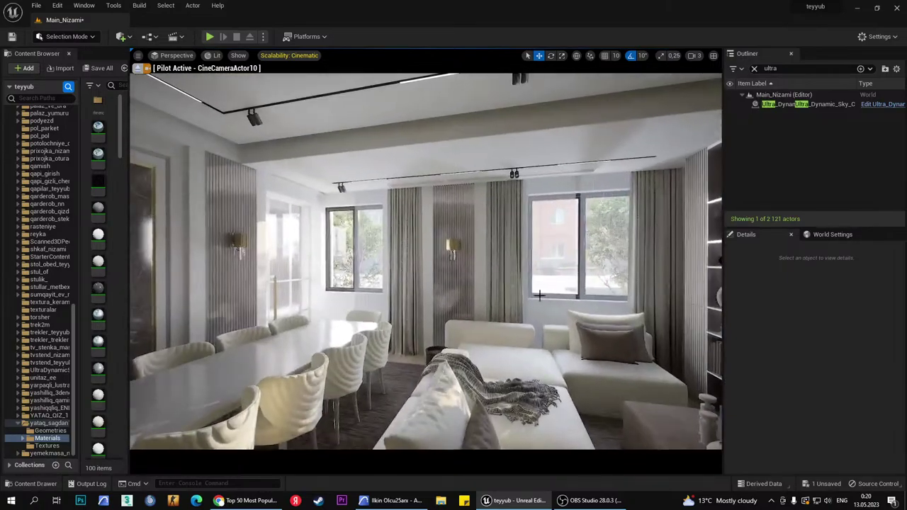
{"action": "left_click", "coordinate": [122, 37]}
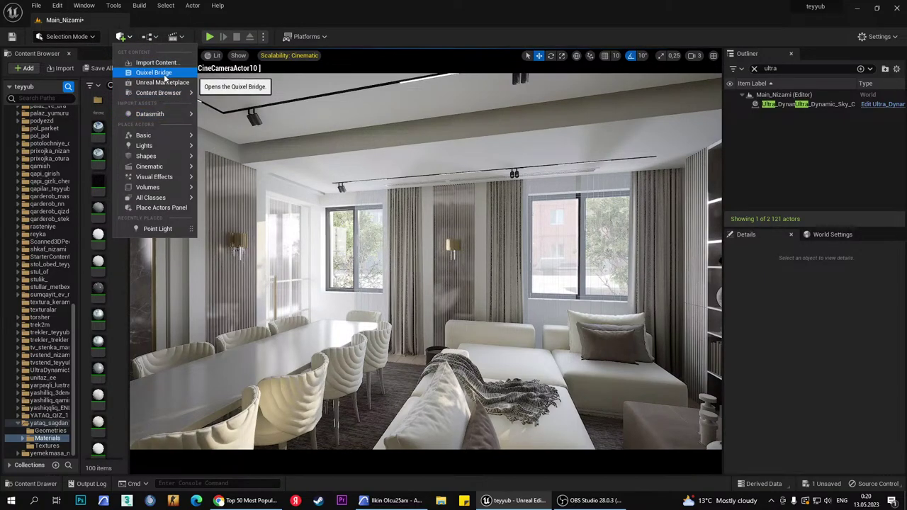
Browse the Basic, Cinematic, All Classes and Lights submenus of the actor-placement menu.
{"action": "left_click", "coordinate": [245, 27]}
{"action": "left_click", "coordinate": [121, 36]}
{"action": "mouse_move", "coordinate": [173, 89]}
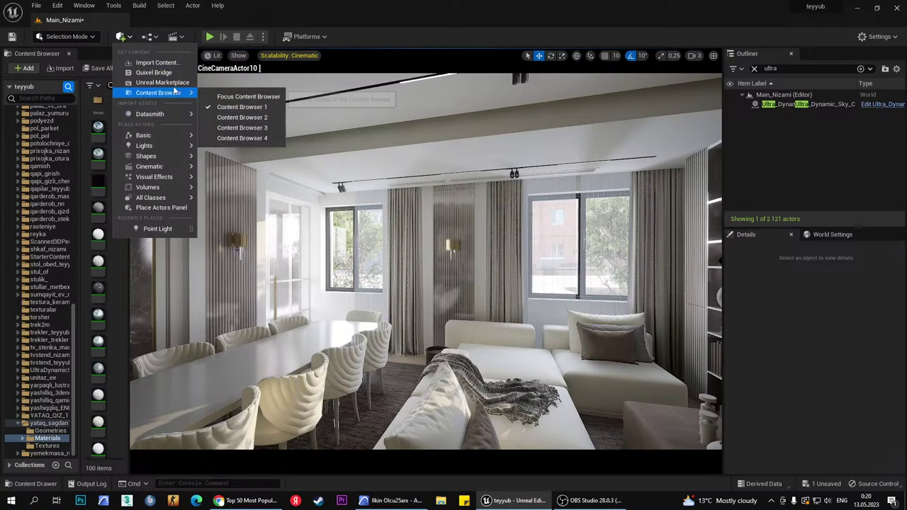
{"action": "mouse_move", "coordinate": [174, 138]}
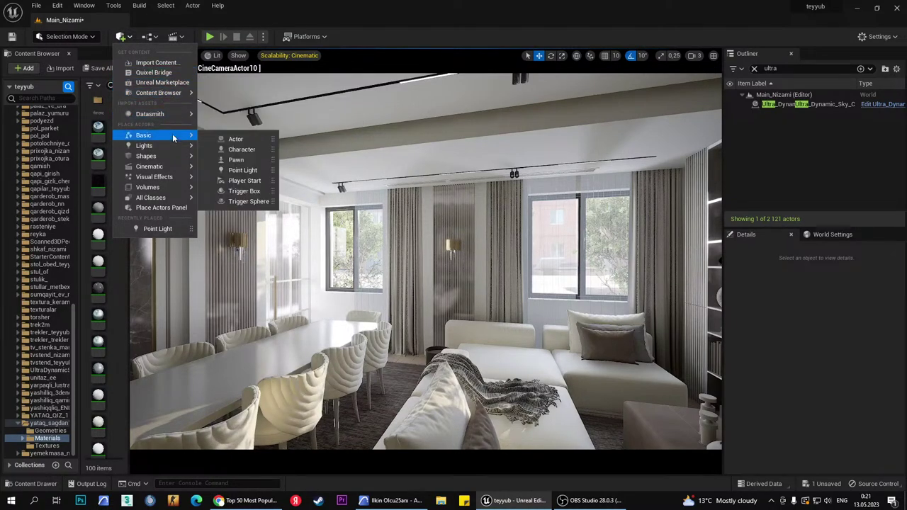
{"action": "mouse_move", "coordinate": [177, 166]}
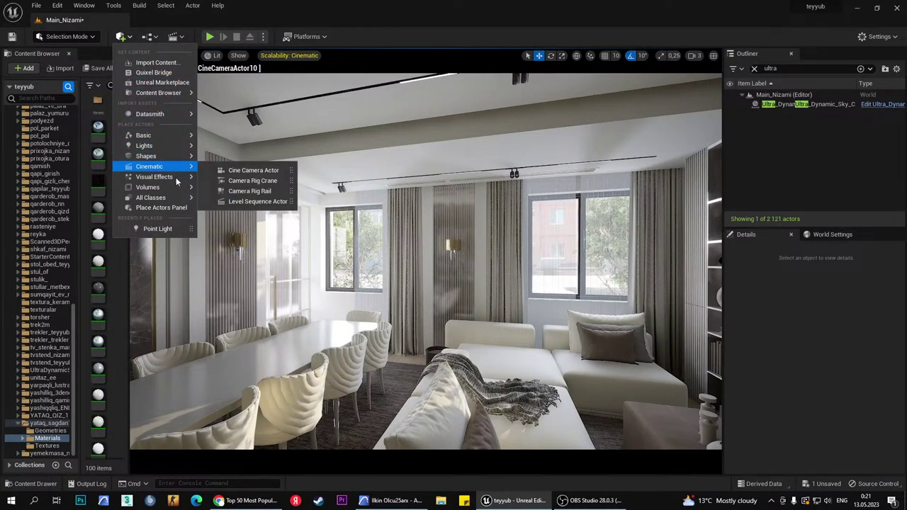
{"action": "mouse_move", "coordinate": [173, 190]}
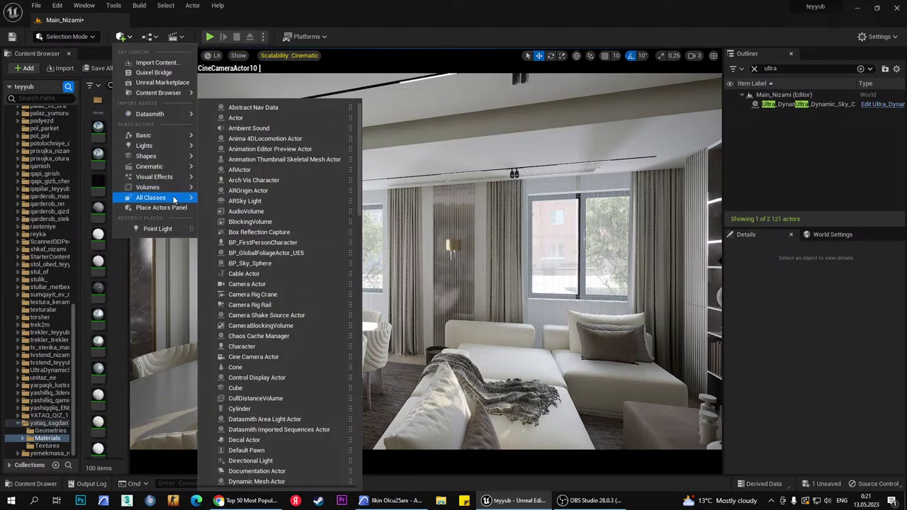
Scroll through the listed actor classes without placing anything.
{"action": "scroll", "coordinate": [287, 319], "scroll_direction": "down", "scroll_amount": 5}
{"action": "scroll", "coordinate": [291, 340], "scroll_direction": "down", "scroll_amount": 5}
{"action": "scroll", "coordinate": [291, 352], "scroll_direction": "down", "scroll_amount": 5}
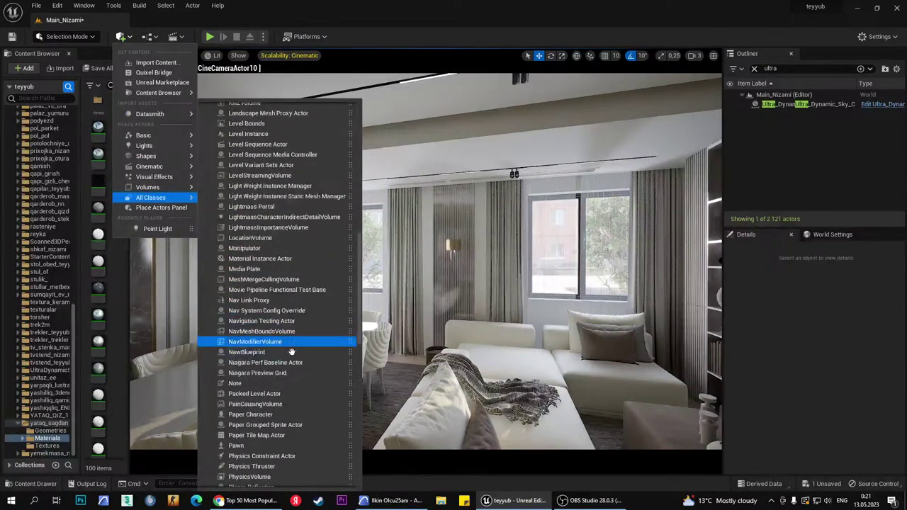
{"action": "scroll", "coordinate": [292, 352], "scroll_direction": "down", "scroll_amount": 5}
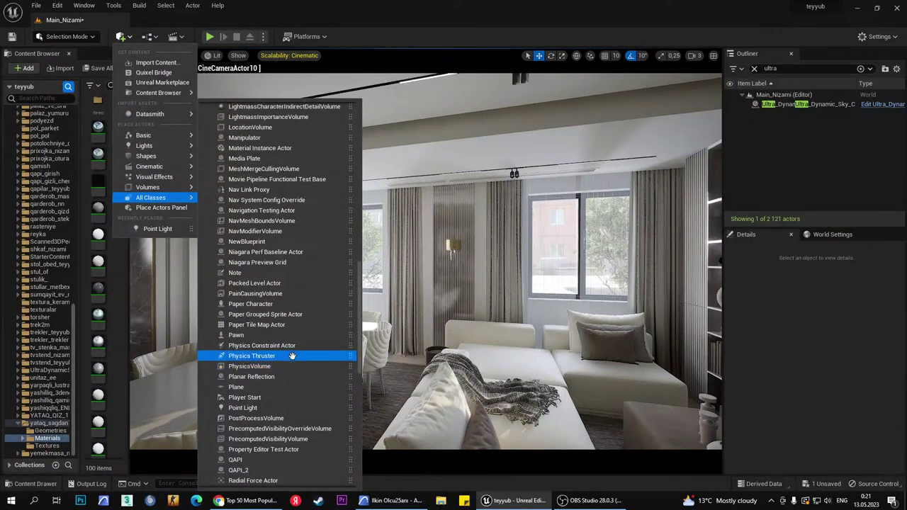
{"action": "scroll", "coordinate": [291, 348], "scroll_direction": "up", "scroll_amount": 4}
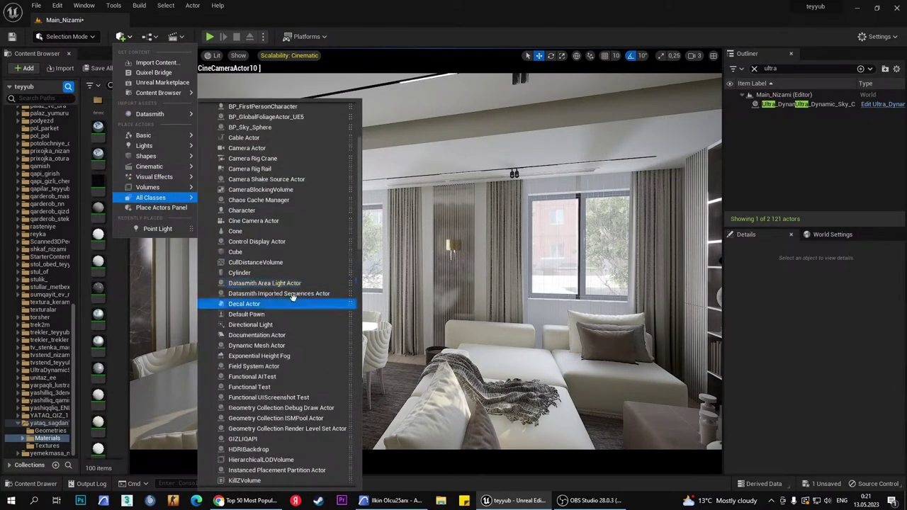
{"action": "scroll", "coordinate": [290, 283], "scroll_direction": "down", "scroll_amount": 2}
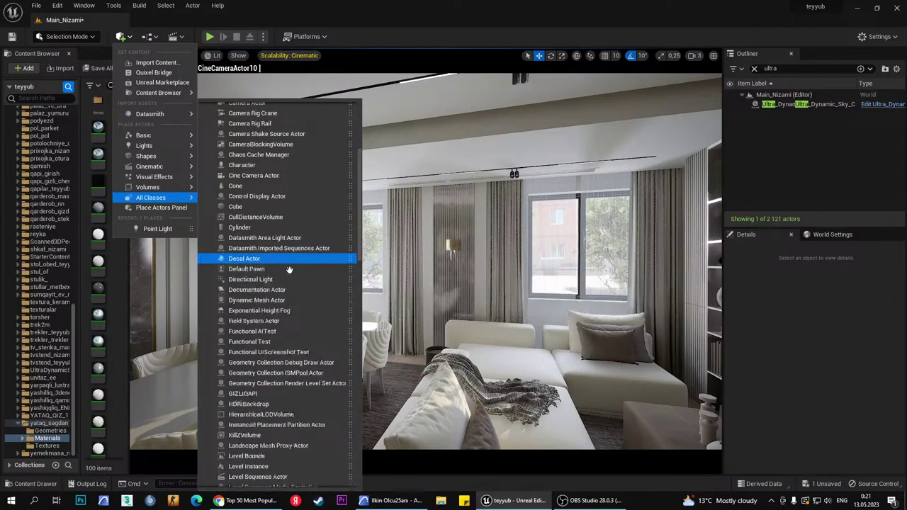
{"action": "scroll", "coordinate": [290, 270], "scroll_direction": "down", "scroll_amount": 2}
{"action": "scroll", "coordinate": [289, 270], "scroll_direction": "down", "scroll_amount": 3}
{"action": "scroll", "coordinate": [289, 270], "scroll_direction": "down", "scroll_amount": 1}
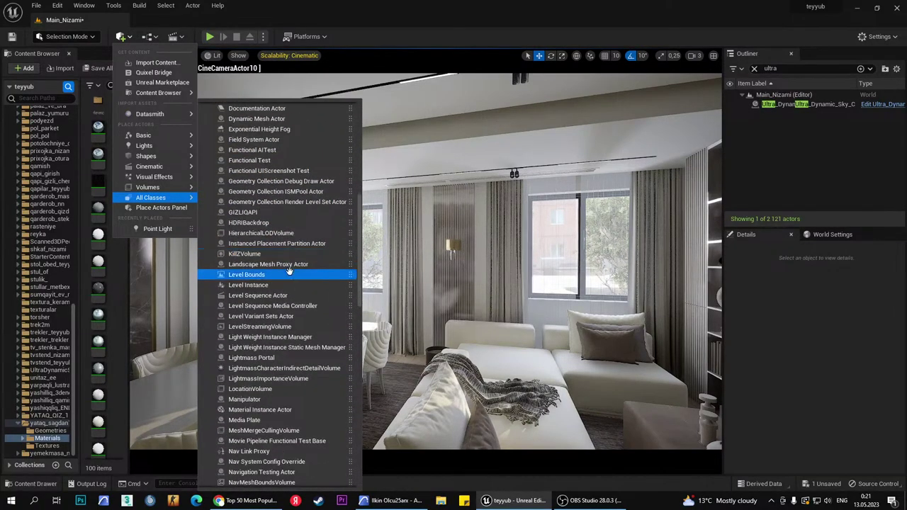
{"action": "scroll", "coordinate": [289, 270], "scroll_direction": "up", "scroll_amount": 3}
{"action": "scroll", "coordinate": [289, 270], "scroll_direction": "up", "scroll_amount": 3}
{"action": "scroll", "coordinate": [289, 270], "scroll_direction": "up", "scroll_amount": 3}
{"action": "scroll", "coordinate": [289, 270], "scroll_direction": "up", "scroll_amount": 3}
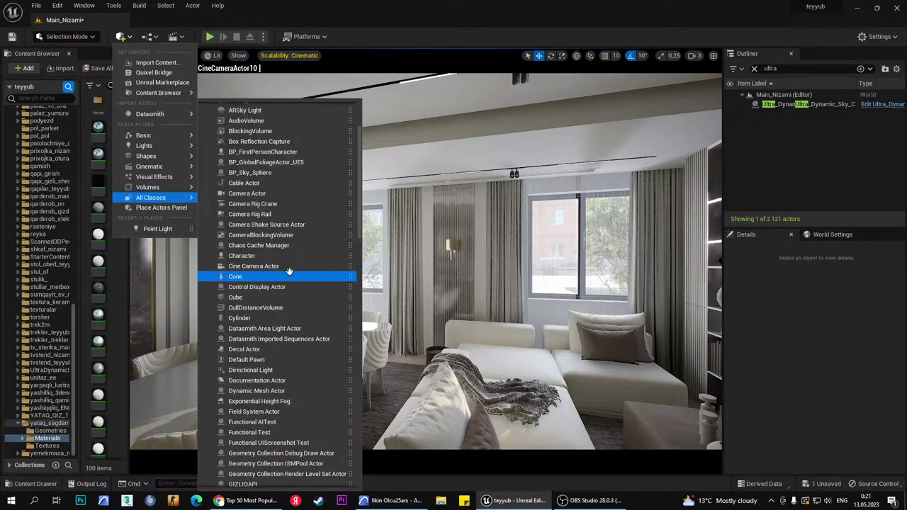
{"action": "scroll", "coordinate": [290, 272], "scroll_direction": "up", "scroll_amount": 2}
{"action": "scroll", "coordinate": [290, 271], "scroll_direction": "up", "scroll_amount": 2}
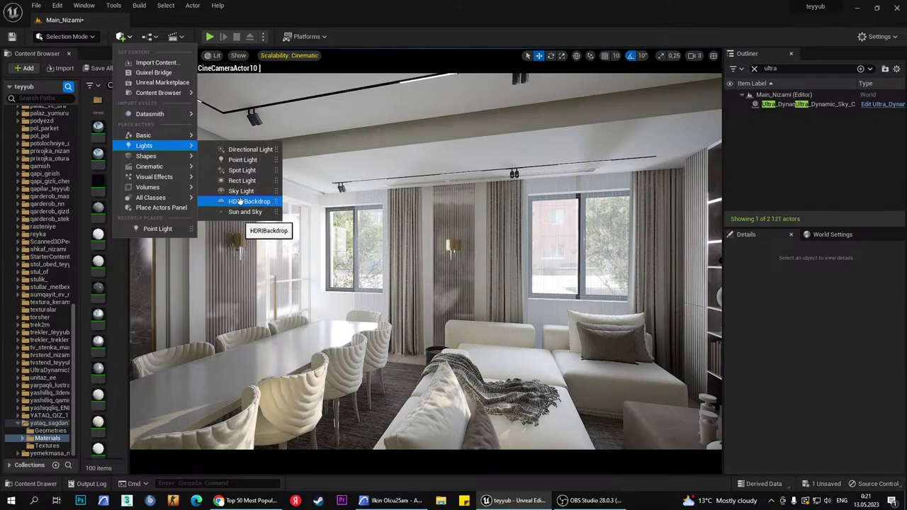
Find HDRIBackdrop via an 'hdr' Outliner search, review its Cubemap choices, then switch to the browser.
{"action": "left_click", "coordinate": [754, 68]}
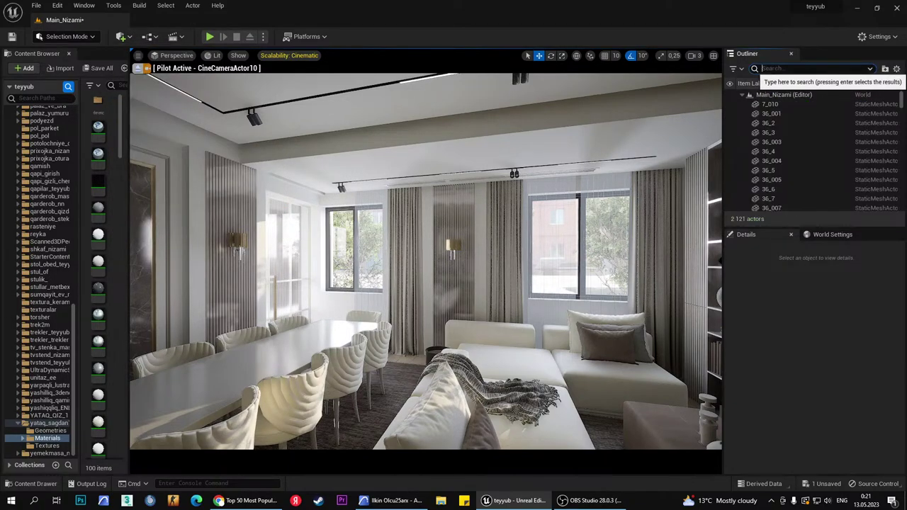
{"action": "type", "text": "hdr"}
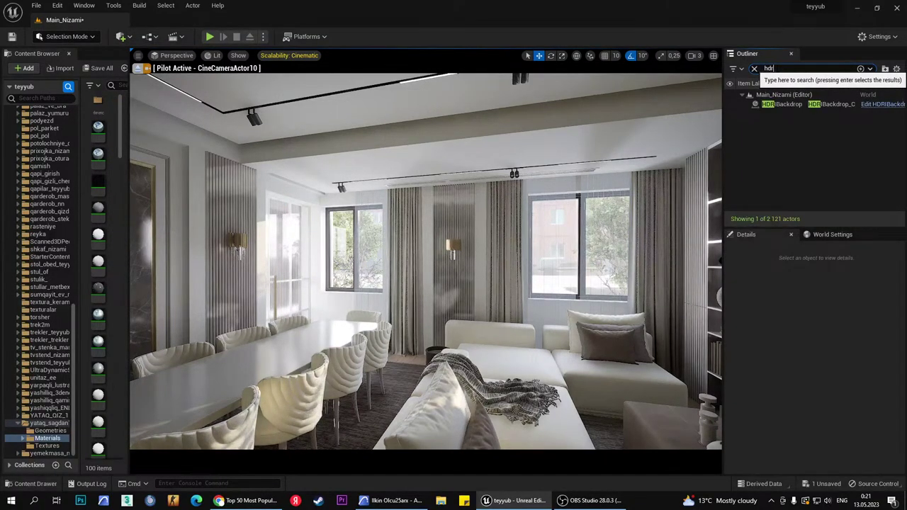
{"action": "left_click", "coordinate": [783, 104]}
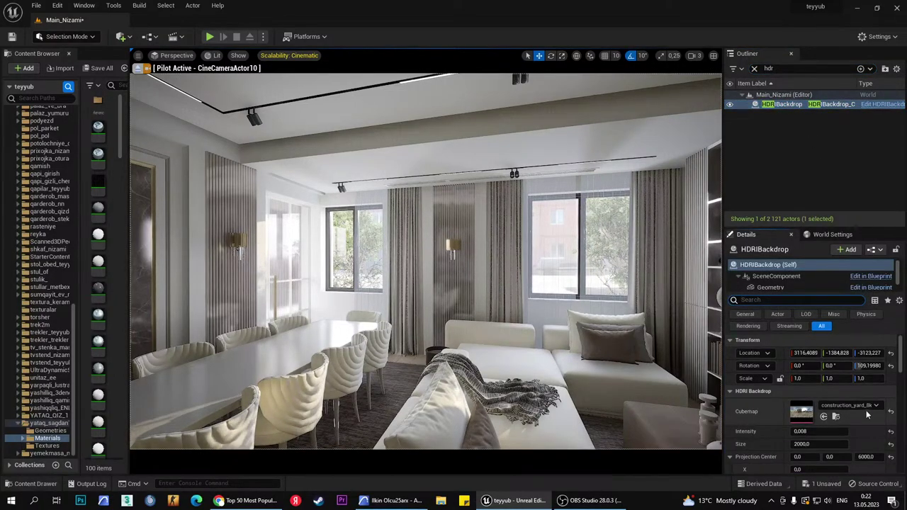
{"action": "left_click", "coordinate": [851, 405]}
{"action": "mouse_move", "coordinate": [863, 319]}
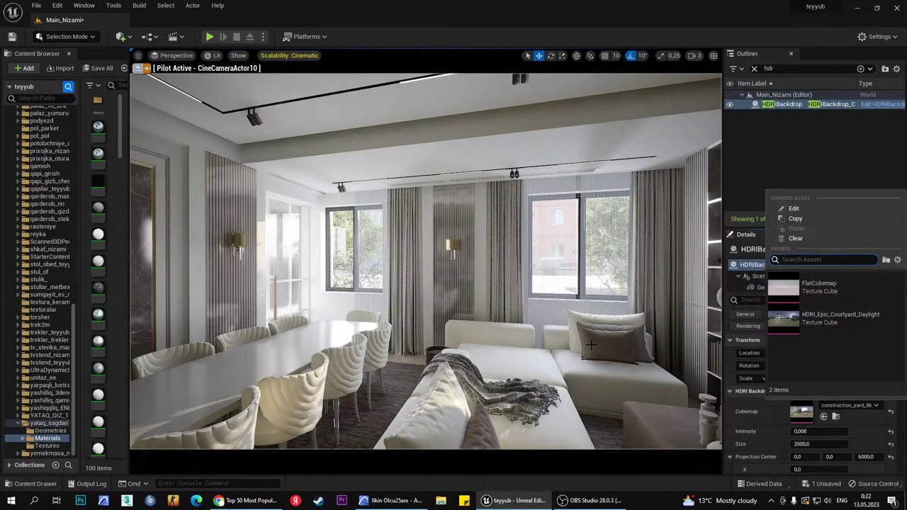
{"action": "left_click", "coordinate": [246, 500]}
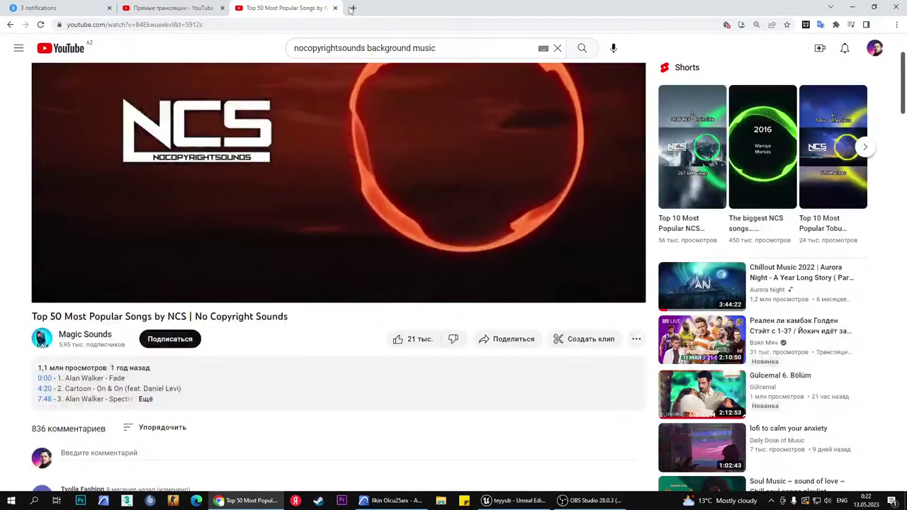
Search 'heaven hdri' in a new tab, browse HDRI Haven's free maps, then return to Unreal Editor.
{"action": "left_click", "coordinate": [354, 10]}
{"action": "type", "text": "heaven"}
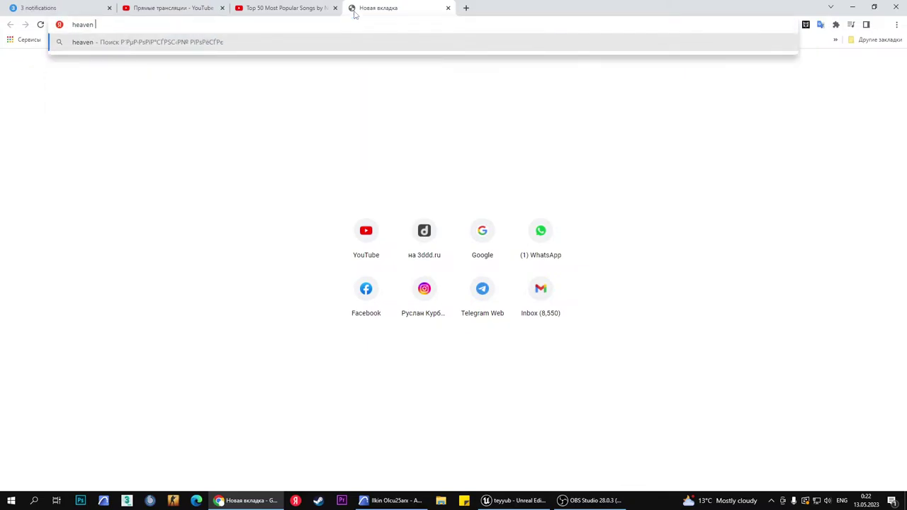
{"action": "type", "text": "i"}
{"action": "key", "text": "Return"}
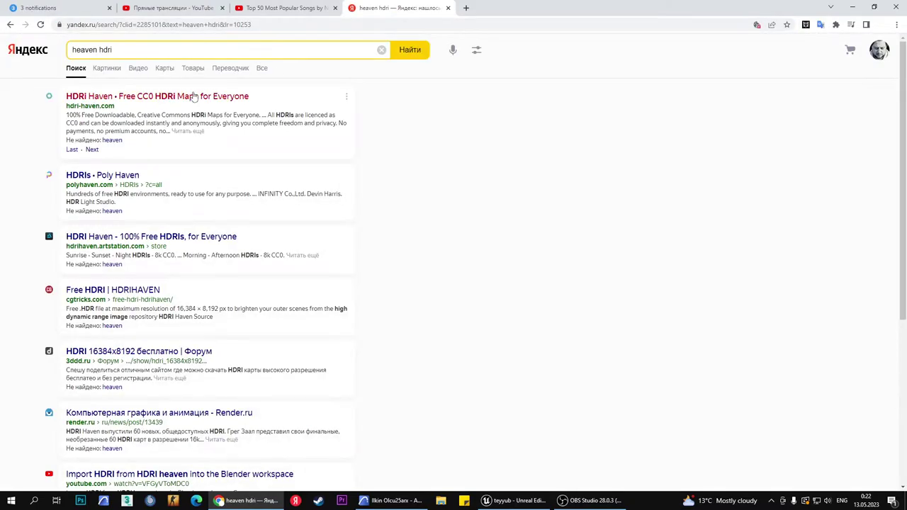
{"action": "left_click", "coordinate": [204, 99]}
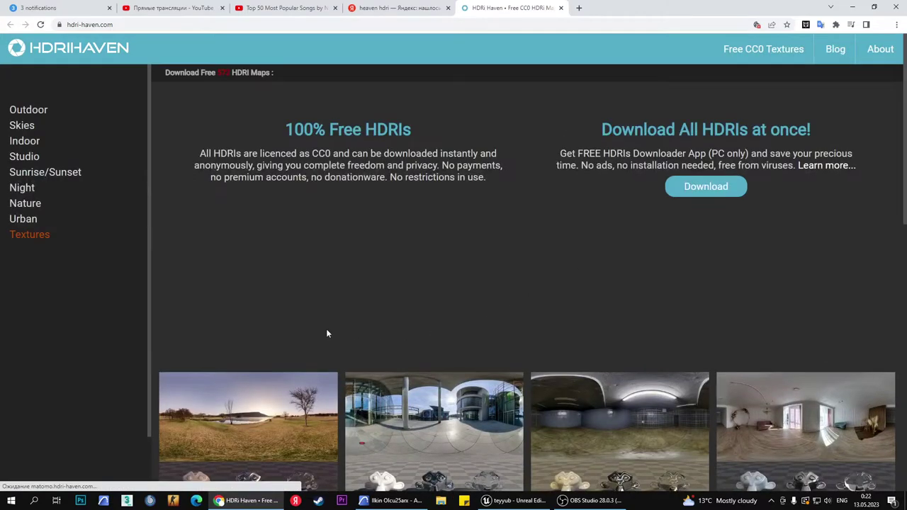
{"action": "scroll", "coordinate": [326, 329], "scroll_direction": "down", "scroll_amount": 4}
{"action": "scroll", "coordinate": [709, 241], "scroll_direction": "down", "scroll_amount": 2}
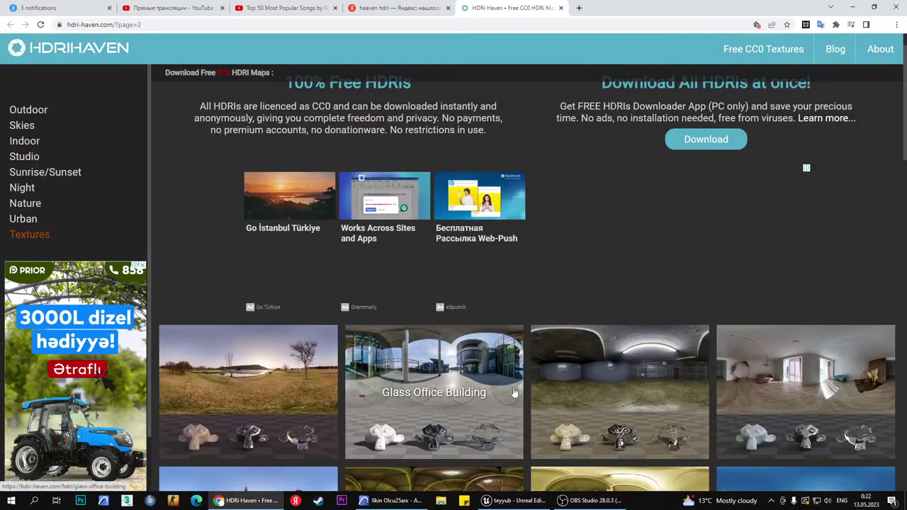
{"action": "left_click", "coordinate": [515, 500]}
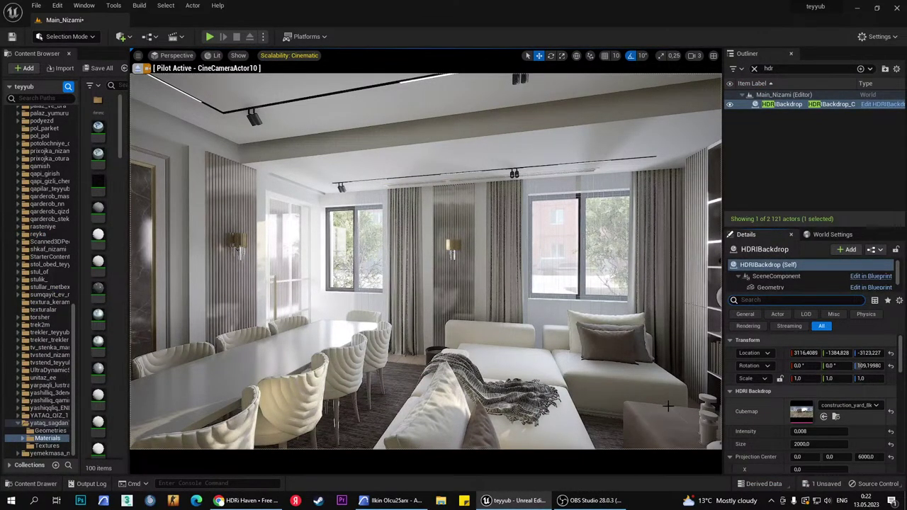
Fly toward the dining table, check the HDRIBackdrop Intensity of 0.008, and frame the marble wall.
{"action": "mouse_move", "coordinate": [538, 298]}
{"action": "right_mouse_down"}
{"action": "mouse_move", "coordinate": [454, 298]}
{"action": "mouse_move", "coordinate": [525, 298]}
{"action": "mouse_move", "coordinate": [482, 298]}
{"action": "right_mouse_up"}
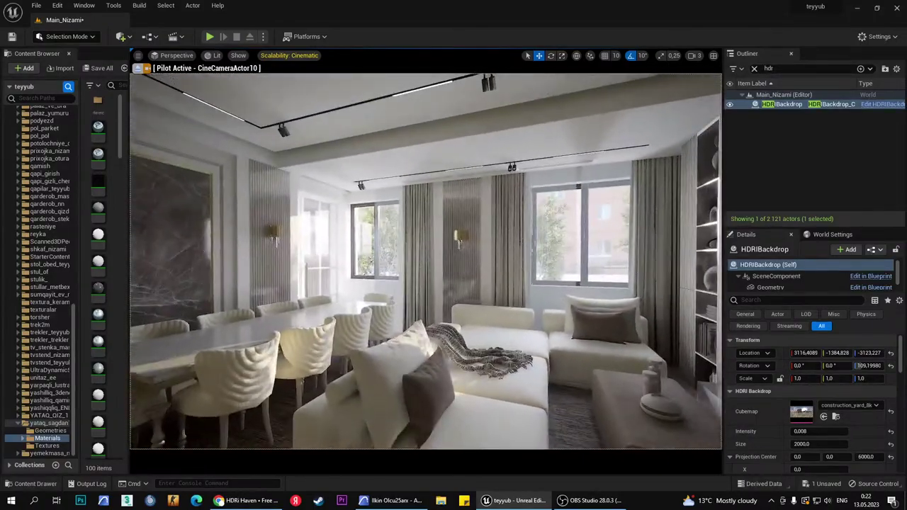
{"action": "scroll", "coordinate": [836, 409], "scroll_direction": "down", "scroll_amount": 1}
{"action": "left_click", "coordinate": [822, 401]}
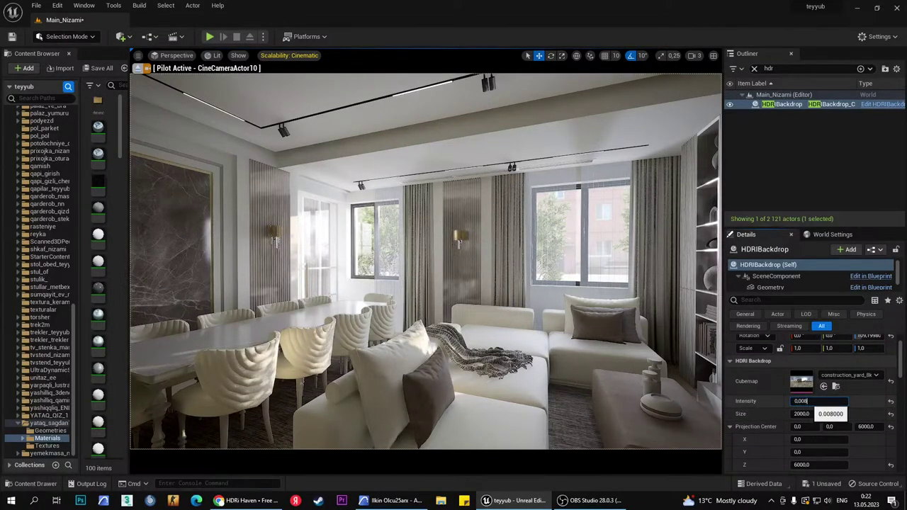
{"action": "right_click_drag", "start_coordinate": [137, 109], "coordinate": [71, 111]}
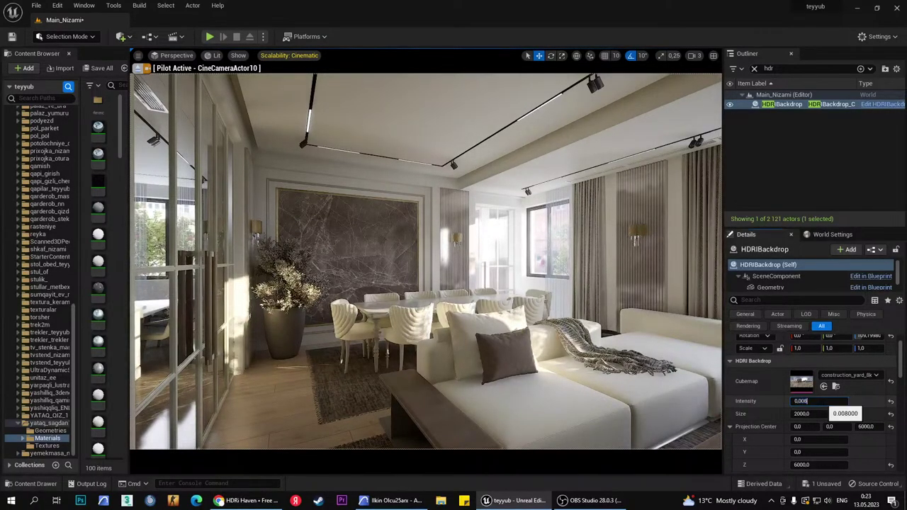
Select Ultra_Dynamic_Sky through a 'sky' Outliner search and filter its Details for sun and sky light.
{"action": "left_click", "coordinate": [755, 68]}
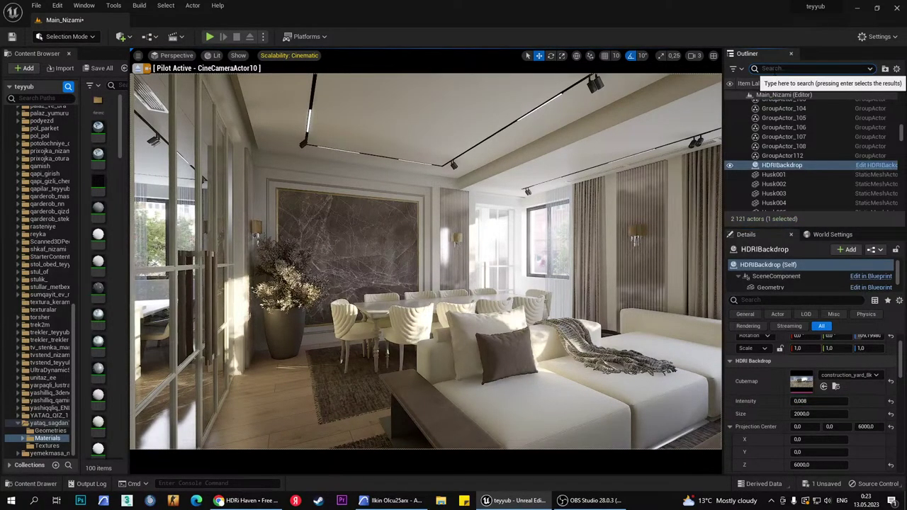
{"action": "type", "text": "s"}
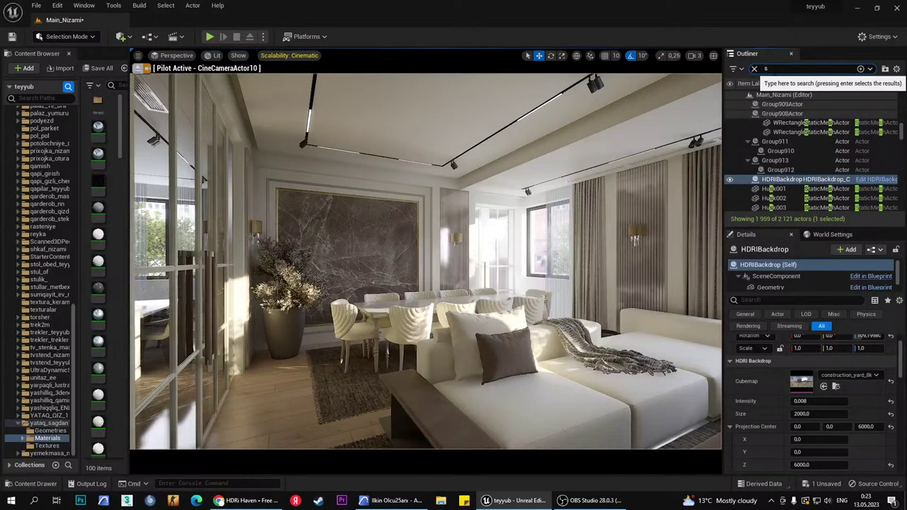
{"action": "type", "text": "ky"}
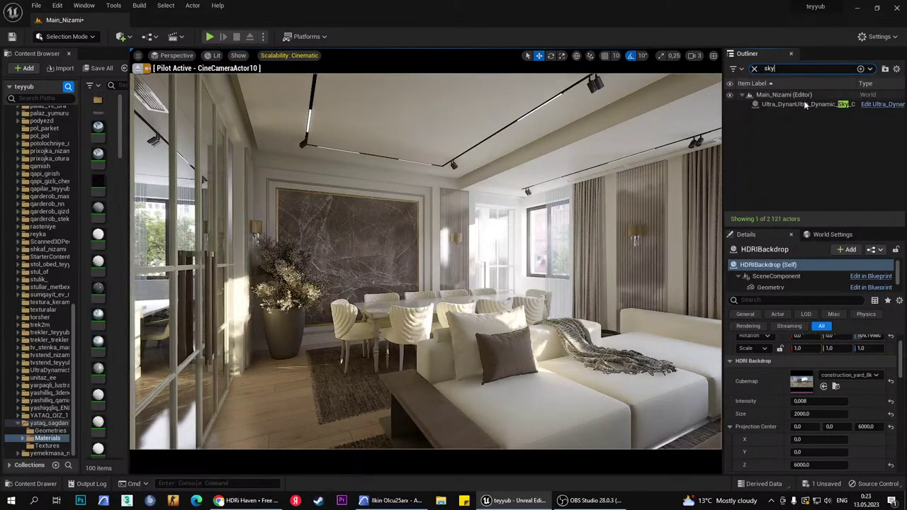
{"action": "left_click", "coordinate": [804, 104]}
{"action": "type", "text": "s"}
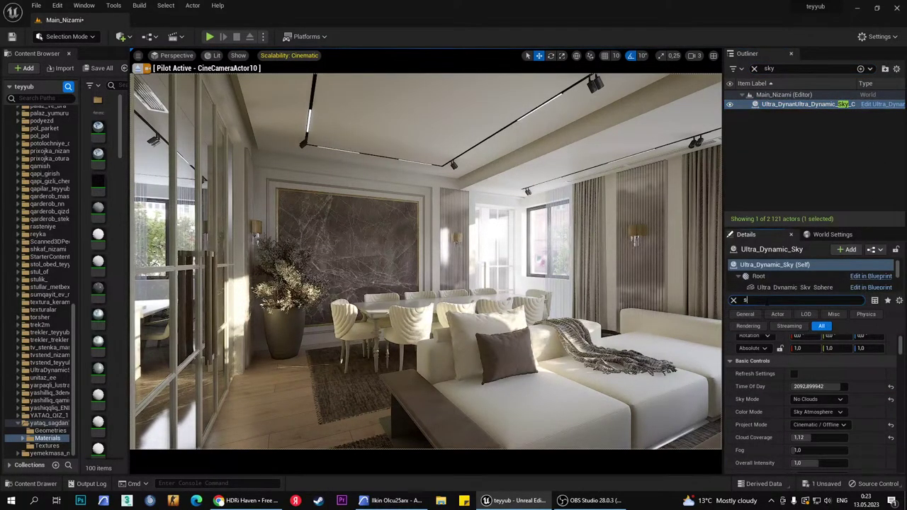
{"action": "type", "text": "un in"}
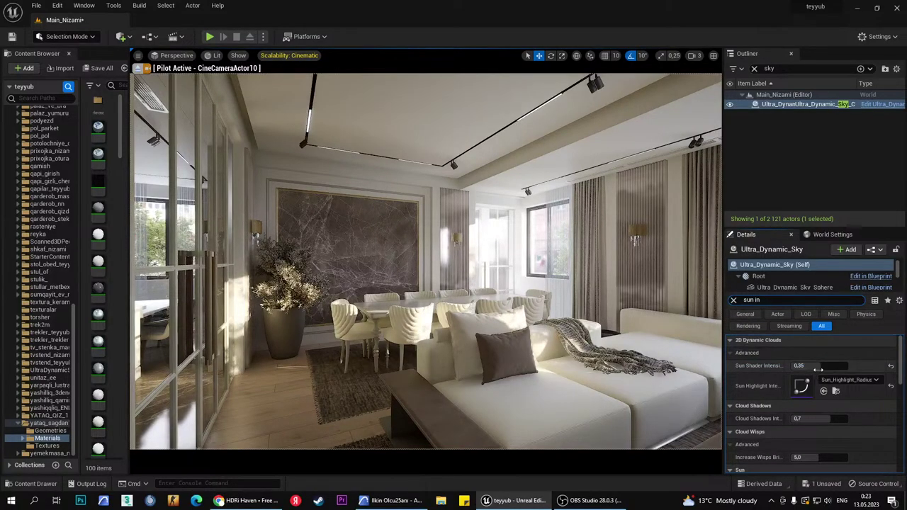
{"action": "scroll", "coordinate": [822, 377], "scroll_direction": "down", "scroll_amount": 3}
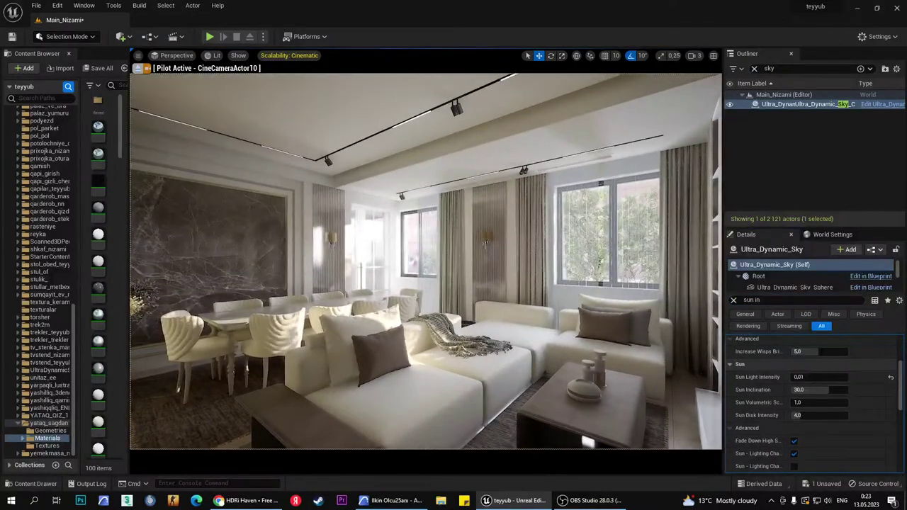
{"action": "left_click", "coordinate": [733, 300]}
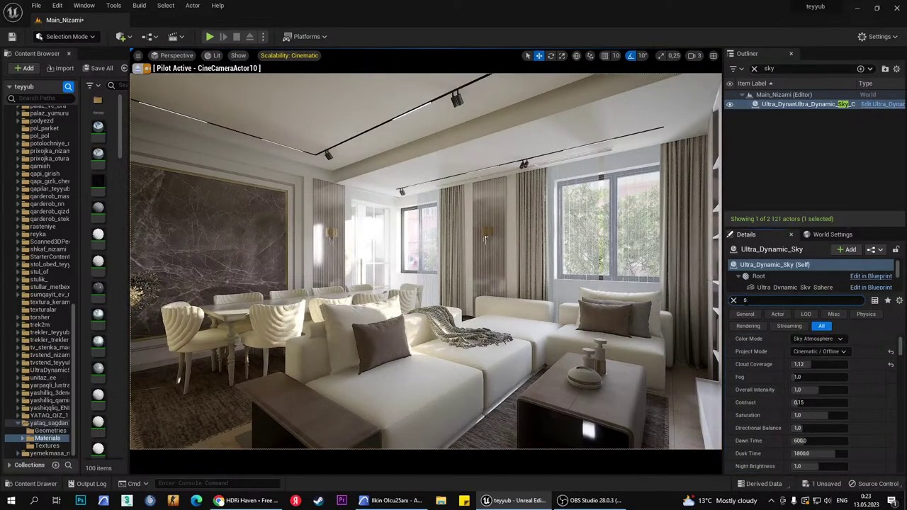
{"action": "type", "text": "ky"}
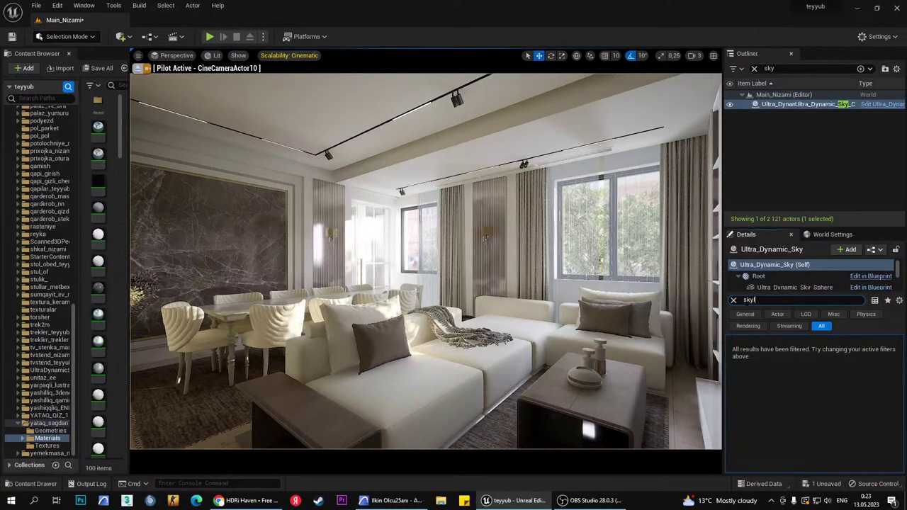
{"action": "type", "text": " light"}
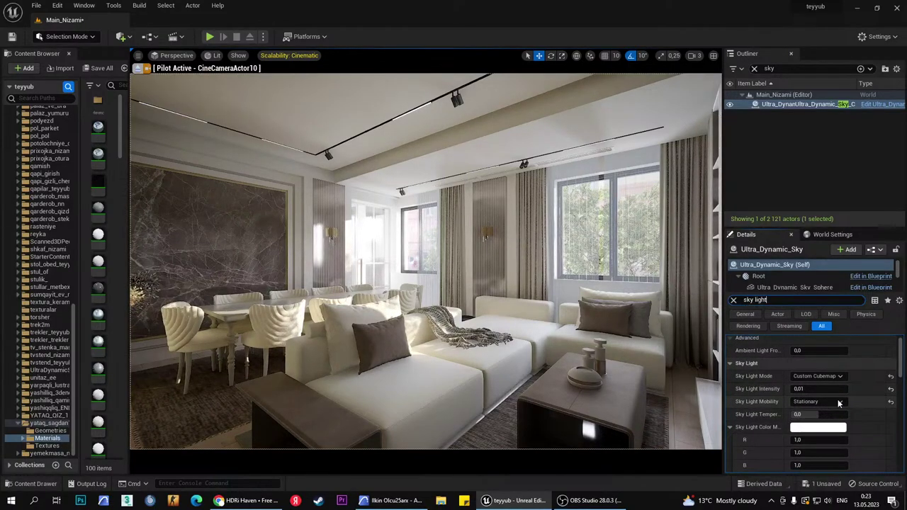
{"action": "scroll", "coordinate": [809, 376], "scroll_direction": "down", "scroll_amount": 1}
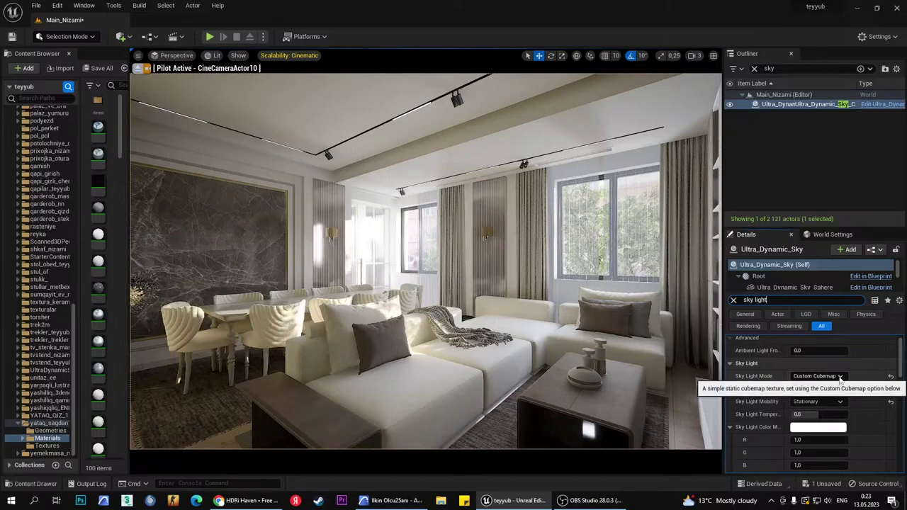
Keep Sky Light Mode on Custom Cubemap and fly the camera over the dining area toward the windows.
{"action": "left_click", "coordinate": [841, 379]}
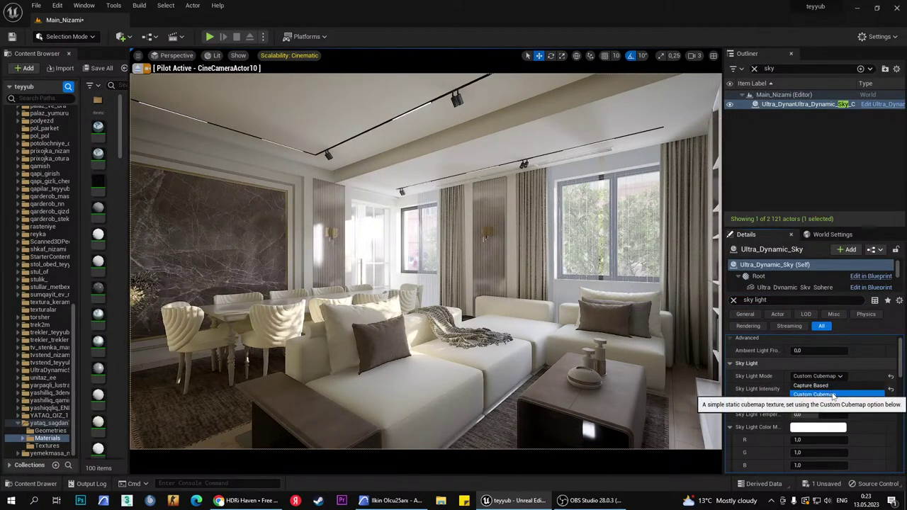
{"action": "left_click", "coordinate": [834, 395]}
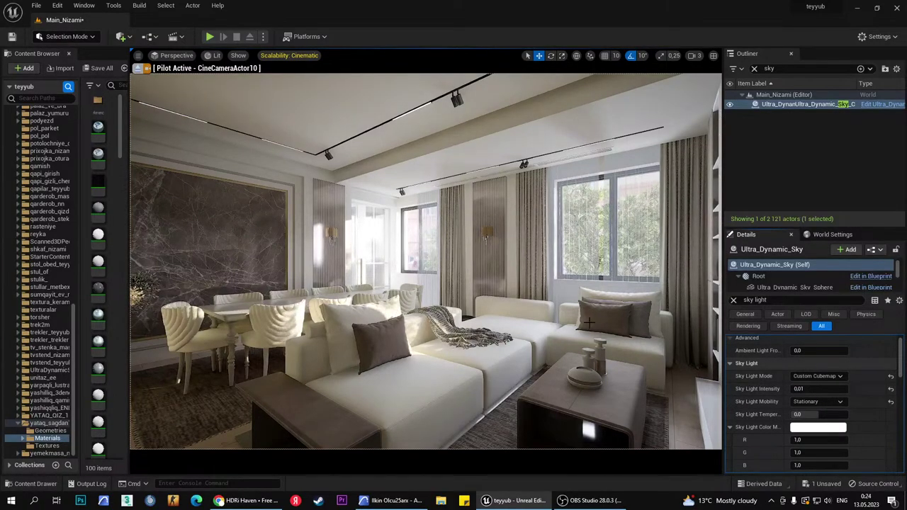
{"action": "right_click_drag", "start_coordinate": [586, 186], "coordinate": [496, 191]}
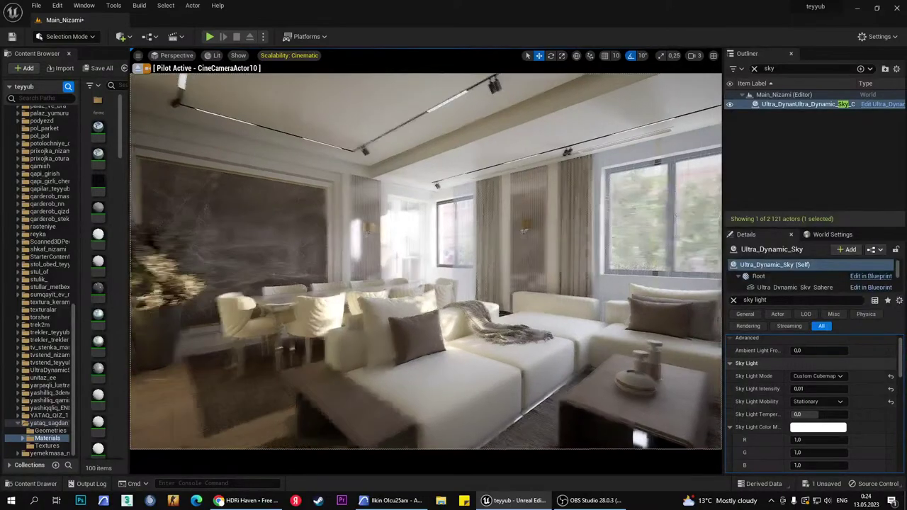
{"action": "mouse_move", "coordinate": [497, 192]}
{"action": "right_mouse_down"}
{"action": "mouse_move", "coordinate": [582, 191]}
{"action": "mouse_move", "coordinate": [489, 190]}
{"action": "right_mouse_up"}
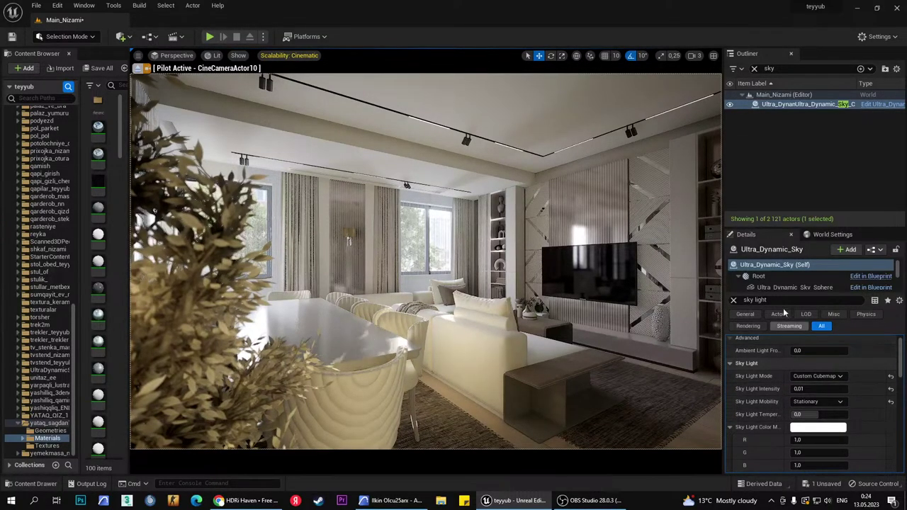
Select CineCameraActor10 via a 'cine' search and filter its Details by 'exp'.
{"action": "left_click", "coordinate": [754, 68]}
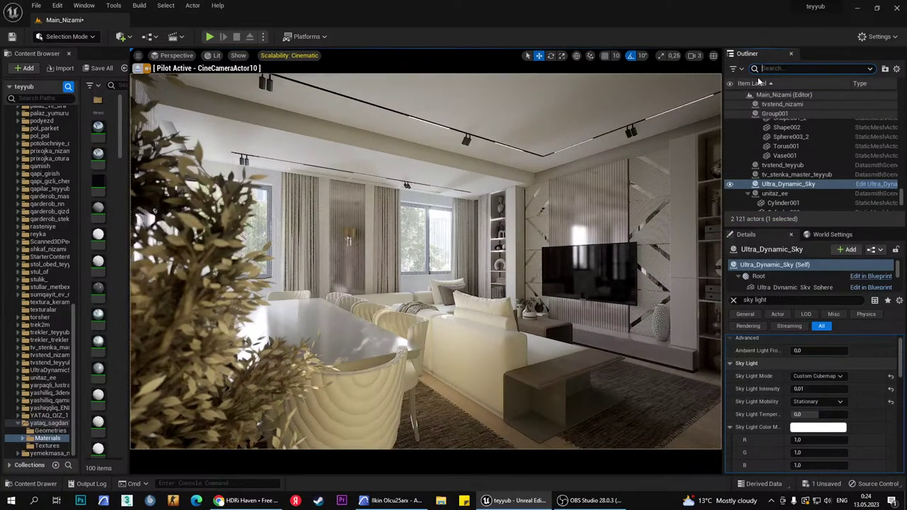
{"action": "type", "text": "cine"}
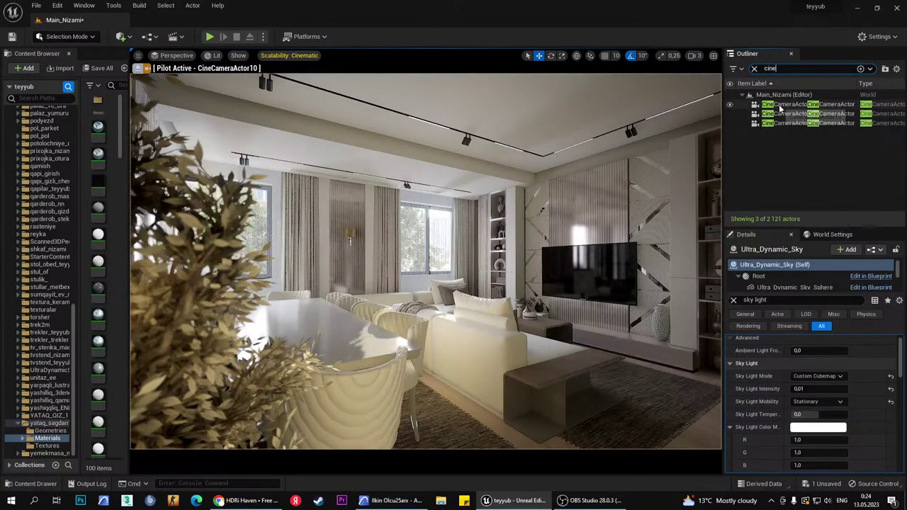
{"action": "left_click", "coordinate": [808, 104]}
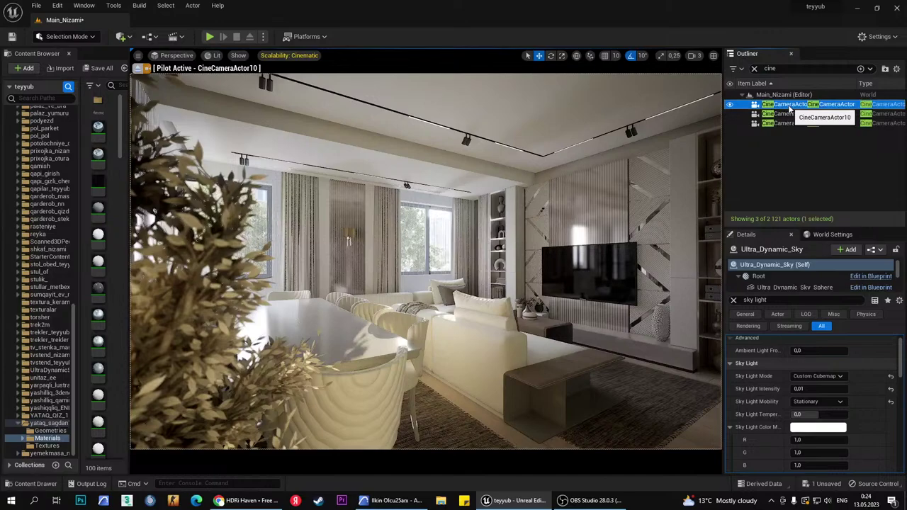
{"action": "left_click", "coordinate": [735, 300]}
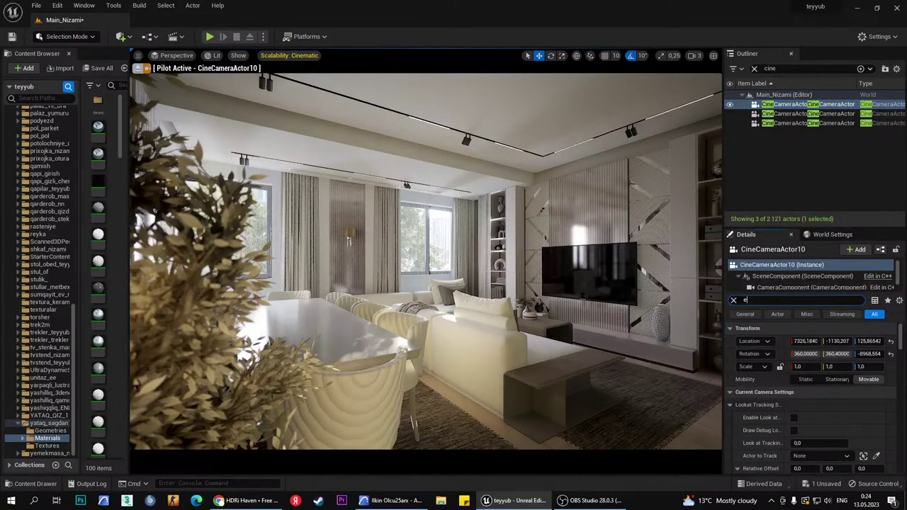
{"action": "type", "text": "xp"}
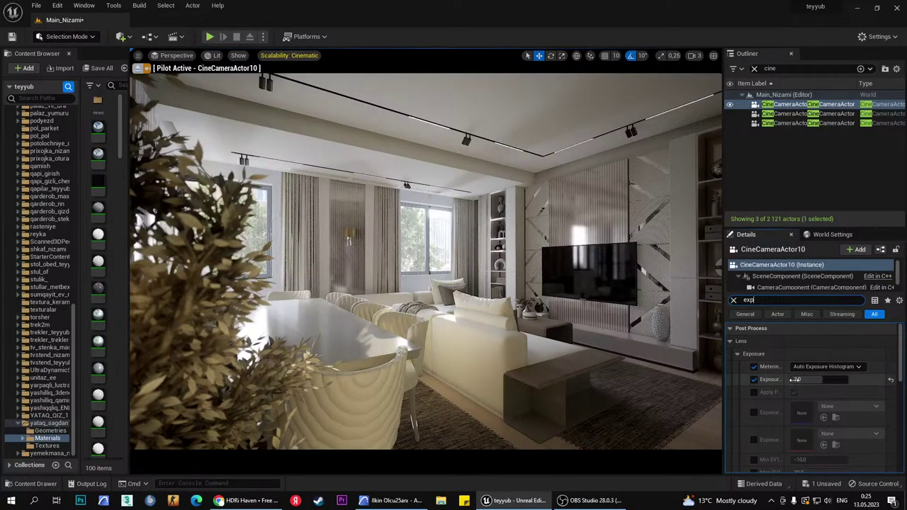
Switch the 2.0 exposure compensation off, move the camera to compare, then switch it back on.
{"action": "left_click", "coordinate": [754, 380]}
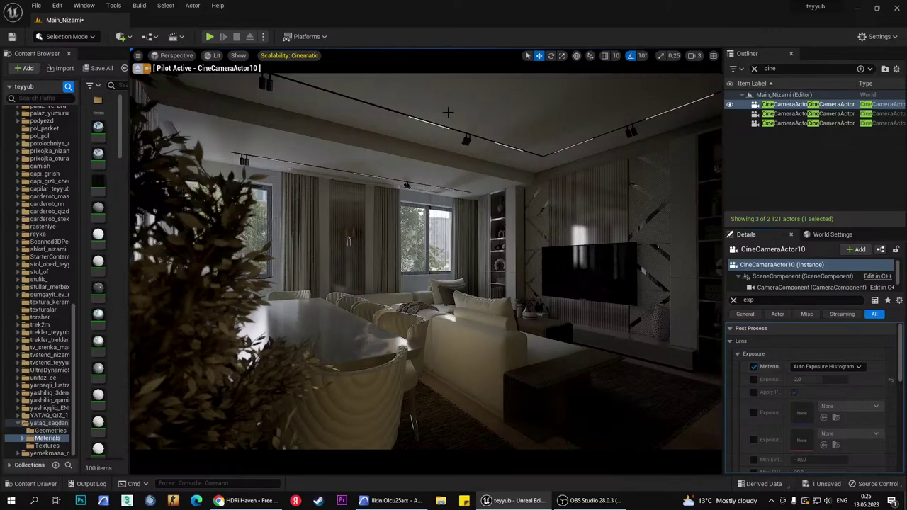
{"action": "mouse_move", "coordinate": [348, 241]}
{"action": "right_mouse_down"}
{"action": "mouse_move", "coordinate": [397, 248]}
{"action": "mouse_move", "coordinate": [310, 248]}
{"action": "right_mouse_up"}
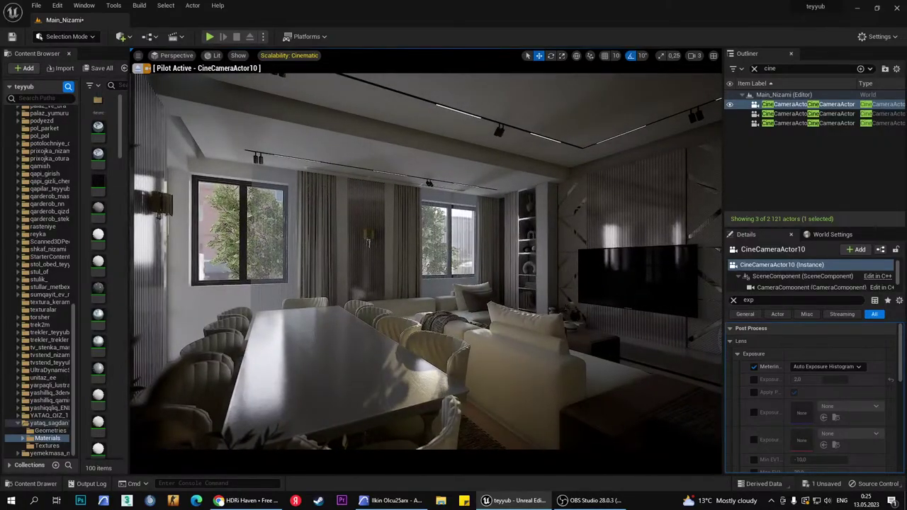
{"action": "left_click", "coordinate": [754, 379]}
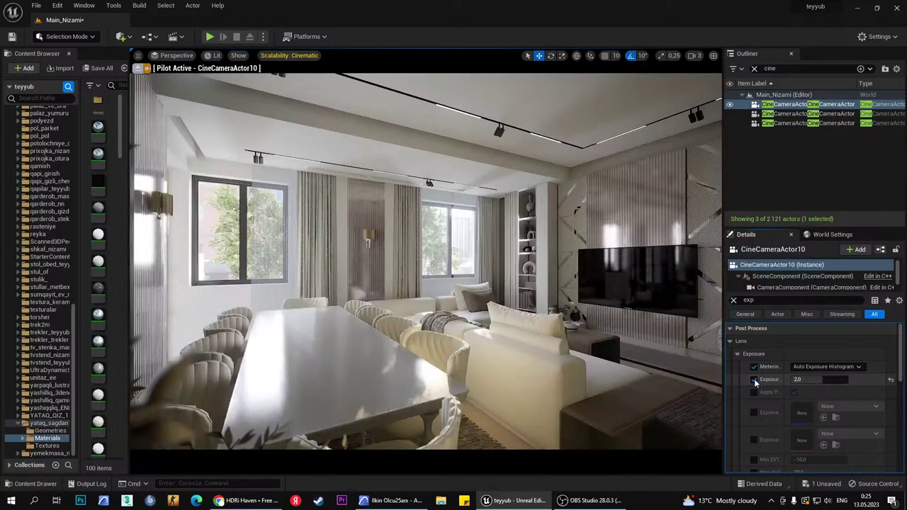
Select CineCameraActor12 and look through it from the viewport camera list.
{"action": "left_click", "coordinate": [786, 123]}
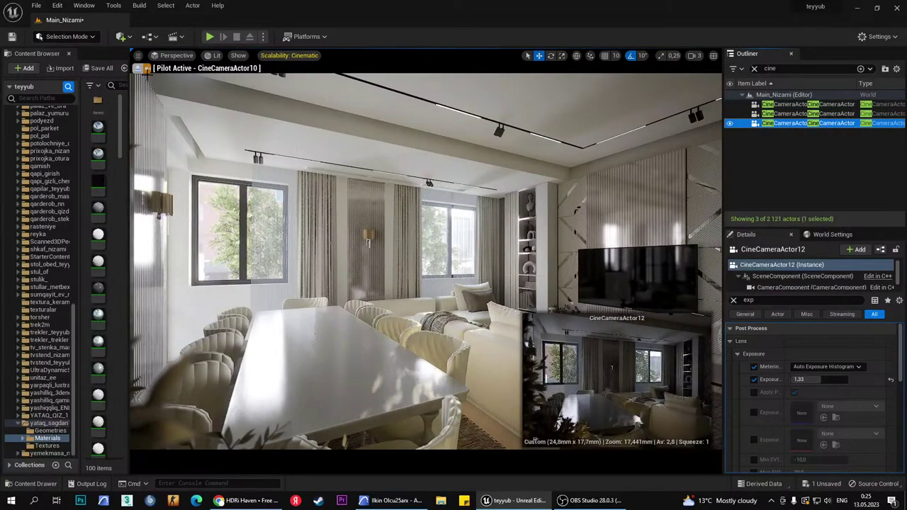
{"action": "left_click", "coordinate": [172, 55]}
{"action": "key", "text": "Escape"}
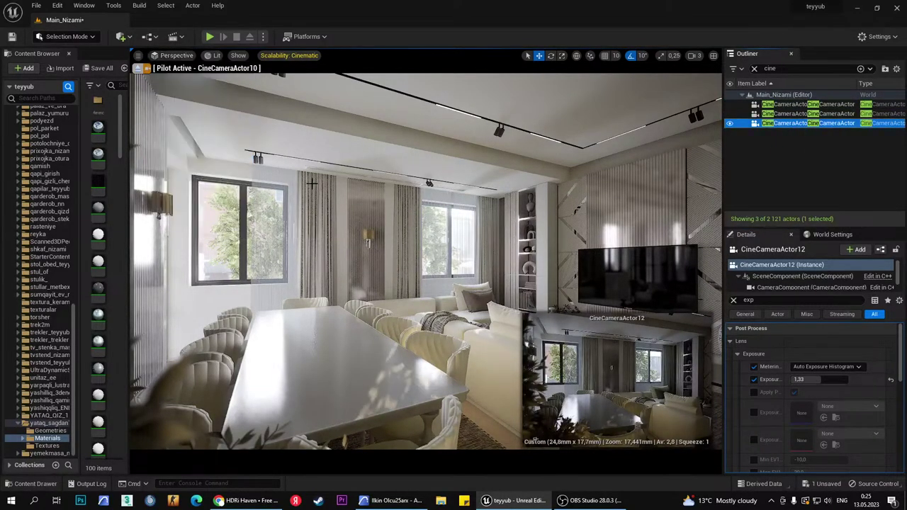
{"action": "left_click", "coordinate": [173, 56]}
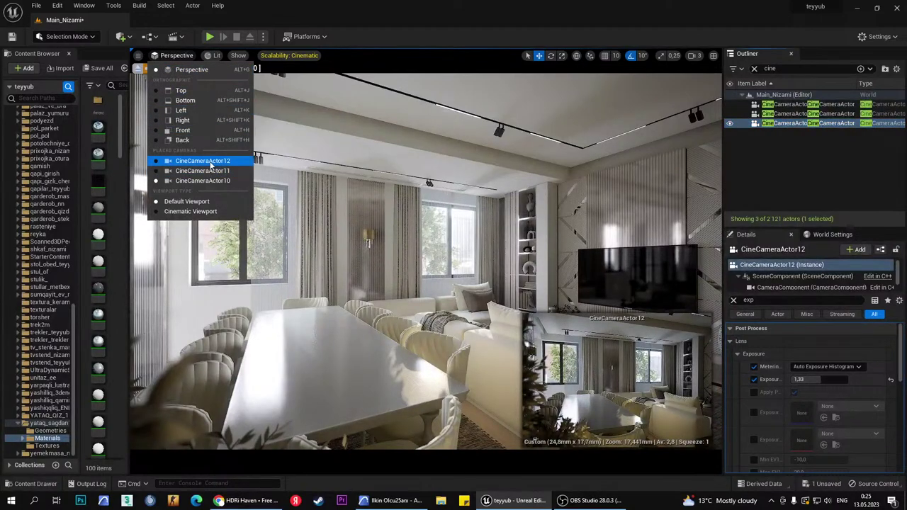
{"action": "left_click", "coordinate": [205, 160]}
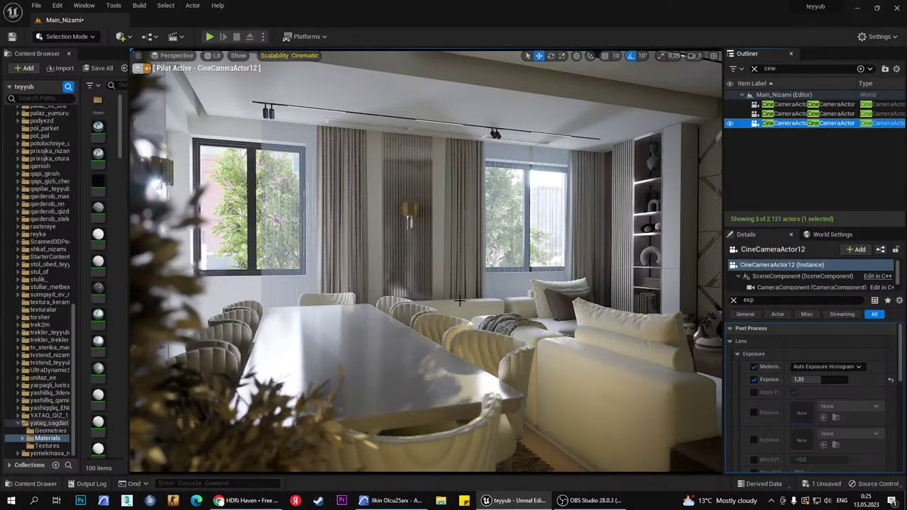
Fly the camera past the kitchen counters and cooktop into the living room.
{"action": "mouse_move", "coordinate": [448, 295]}
{"action": "right_mouse_down"}
{"action": "mouse_move", "coordinate": [682, 58]}
{"action": "mouse_move", "coordinate": [454, 283]}
{"action": "mouse_move", "coordinate": [407, 269]}
{"action": "right_mouse_up"}
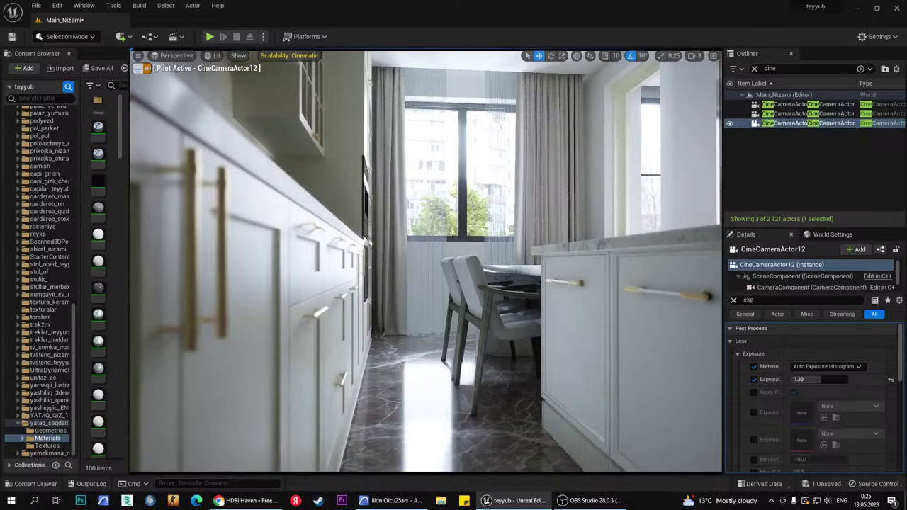
{"action": "right_click_drag", "start_coordinate": [407, 269], "coordinate": [408, 273]}
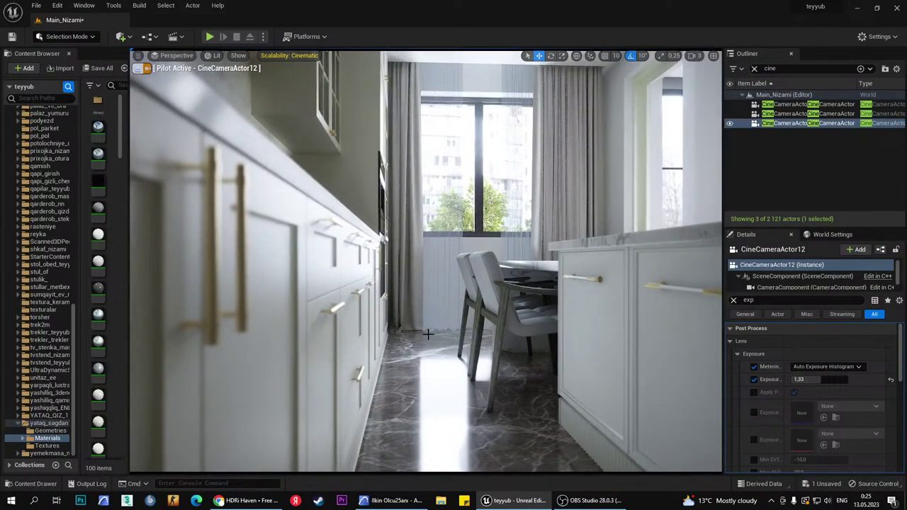
{"action": "mouse_move", "coordinate": [407, 269]}
{"action": "right_mouse_down"}
{"action": "mouse_move", "coordinate": [333, 262]}
{"action": "mouse_move", "coordinate": [425, 256]}
{"action": "right_mouse_up"}
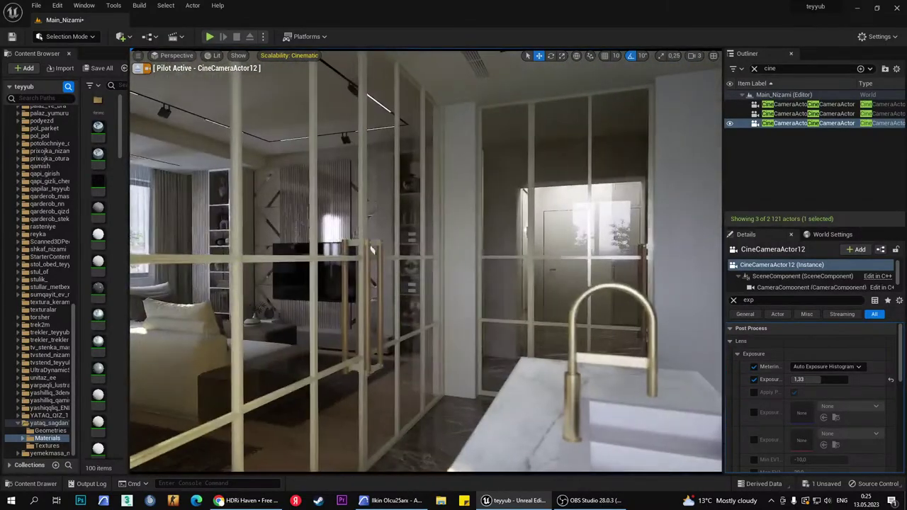
{"action": "mouse_move", "coordinate": [371, 250]}
{"action": "right_mouse_down"}
{"action": "mouse_move", "coordinate": [336, 230]}
{"action": "mouse_move", "coordinate": [436, 216]}
{"action": "mouse_move", "coordinate": [425, 219]}
{"action": "right_mouse_up"}
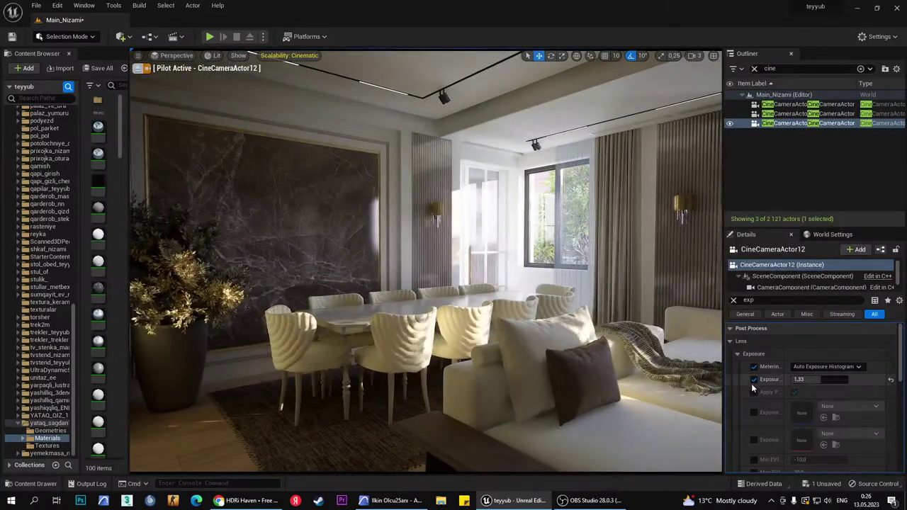
Toggle the 1.33 exposure compensation off and back on, then move closer across the living room.
{"action": "left_click", "coordinate": [753, 380]}
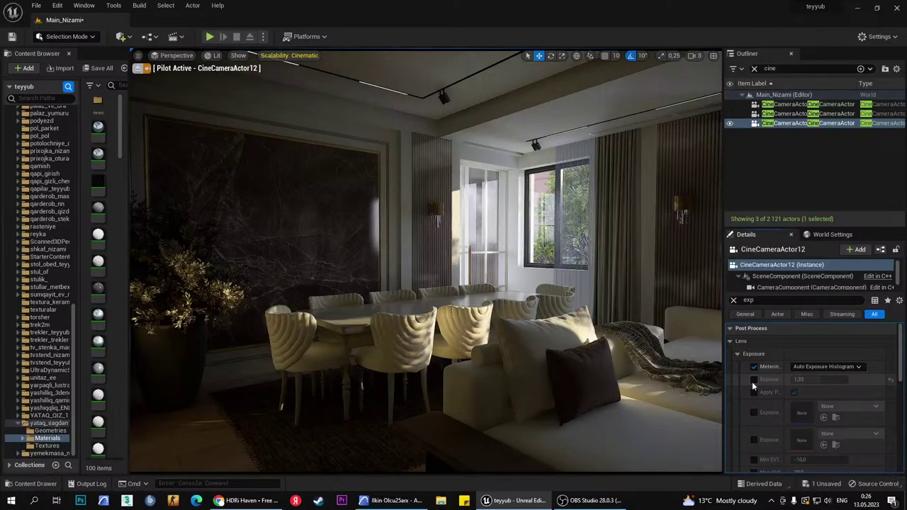
{"action": "left_click", "coordinate": [753, 380]}
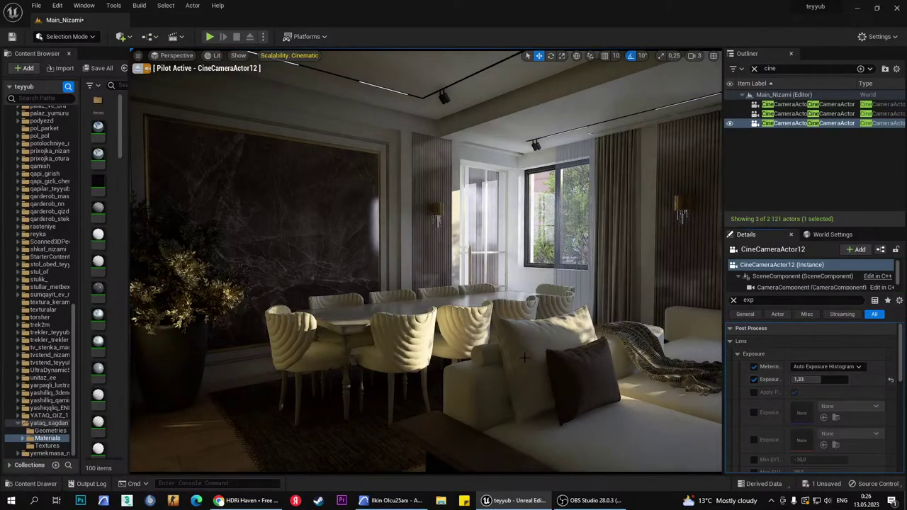
{"action": "right_click_drag", "start_coordinate": [426, 255], "coordinate": [582, 304]}
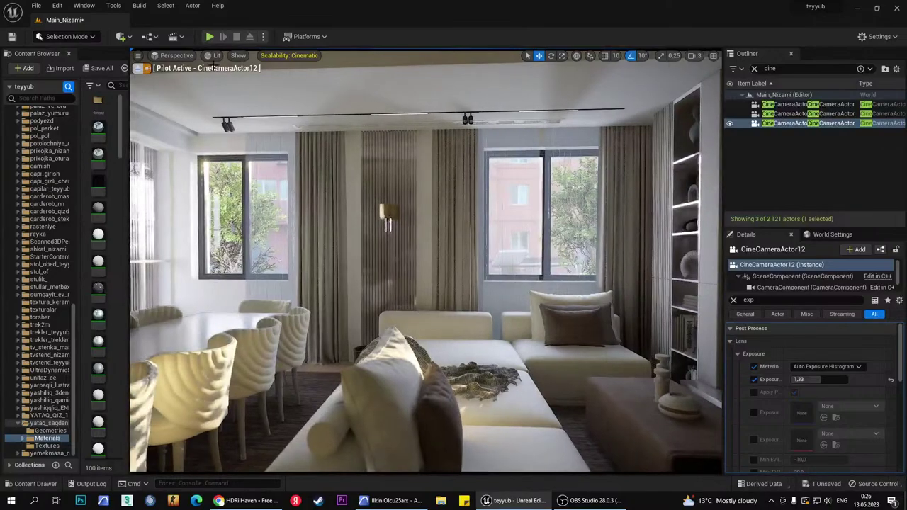
Pilot CineCameraActor10, clear the Details filter, fly it toward the TV wall, then deselect everything.
{"action": "left_click", "coordinate": [176, 56]}
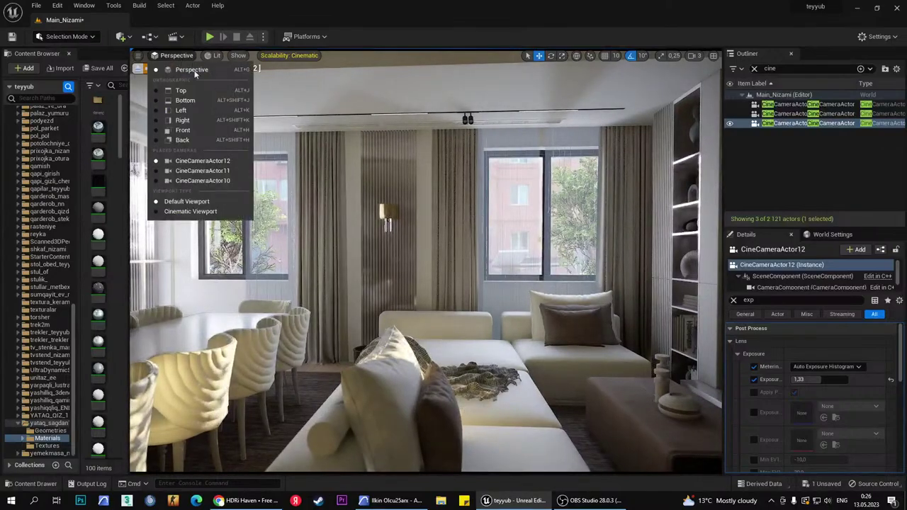
{"action": "left_click", "coordinate": [217, 183]}
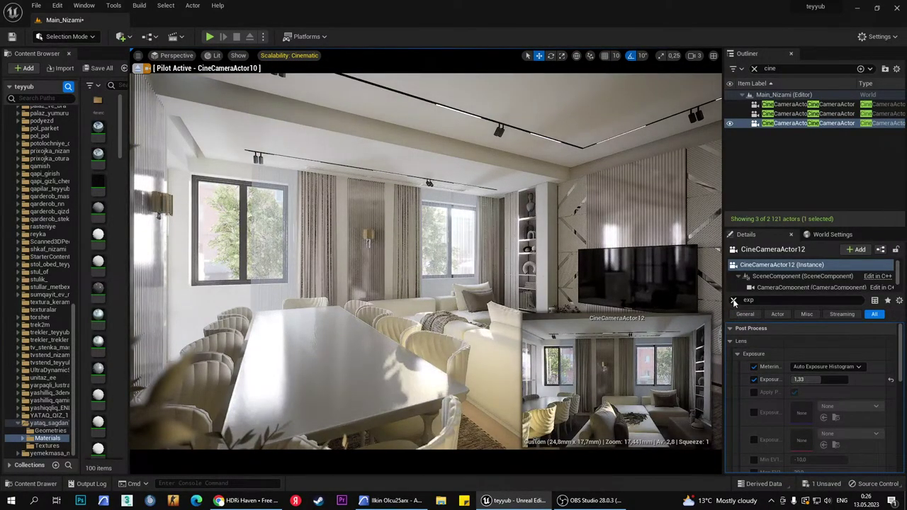
{"action": "left_click", "coordinate": [735, 299]}
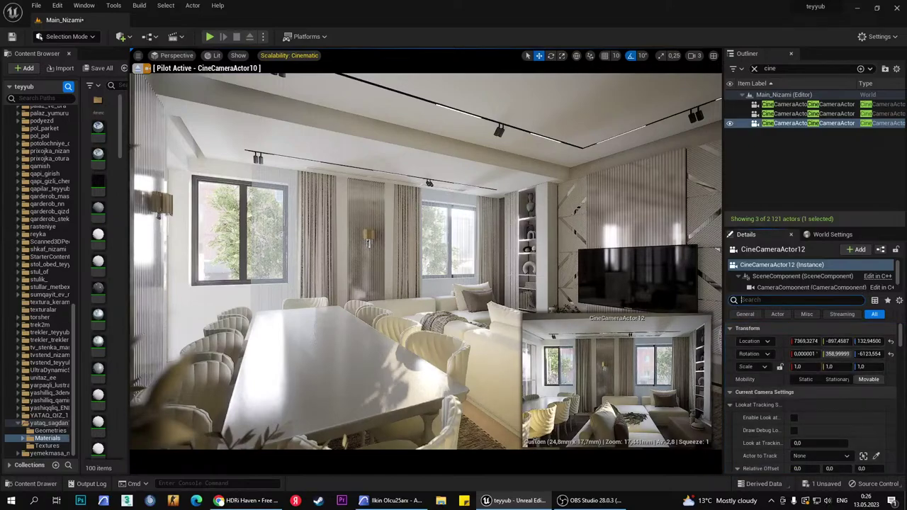
{"action": "left_click", "coordinate": [173, 63]}
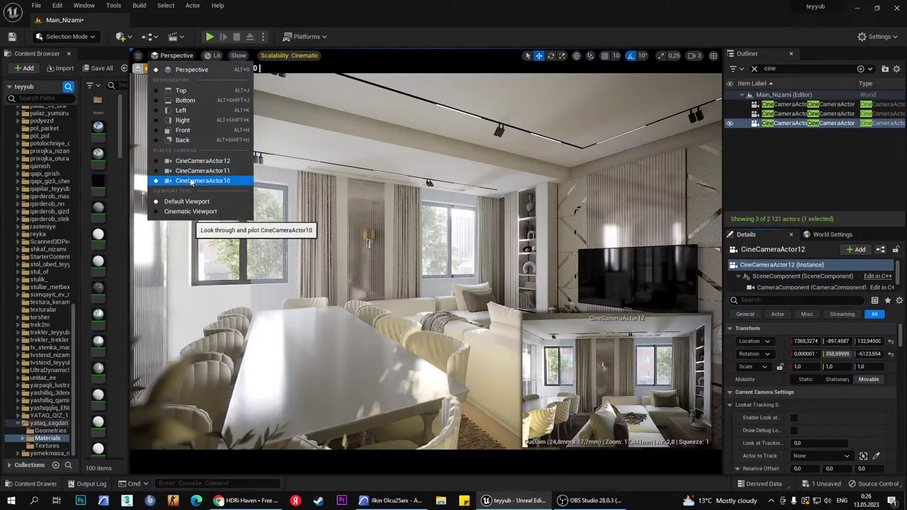
{"action": "left_click", "coordinate": [213, 180]}
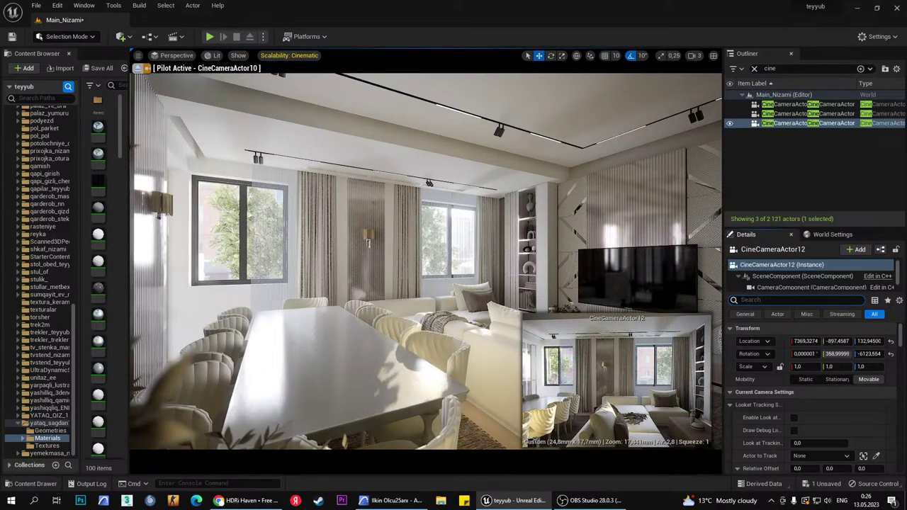
{"action": "mouse_move", "coordinate": [425, 263]}
{"action": "right_mouse_down"}
{"action": "mouse_move", "coordinate": [369, 262]}
{"action": "mouse_move", "coordinate": [368, 213]}
{"action": "mouse_move", "coordinate": [297, 213]}
{"action": "mouse_move", "coordinate": [397, 213]}
{"action": "mouse_move", "coordinate": [354, 213]}
{"action": "mouse_move", "coordinate": [485, 264]}
{"action": "mouse_move", "coordinate": [368, 264]}
{"action": "mouse_move", "coordinate": [553, 255]}
{"action": "right_mouse_up"}
{"action": "key", "text": "Escape"}
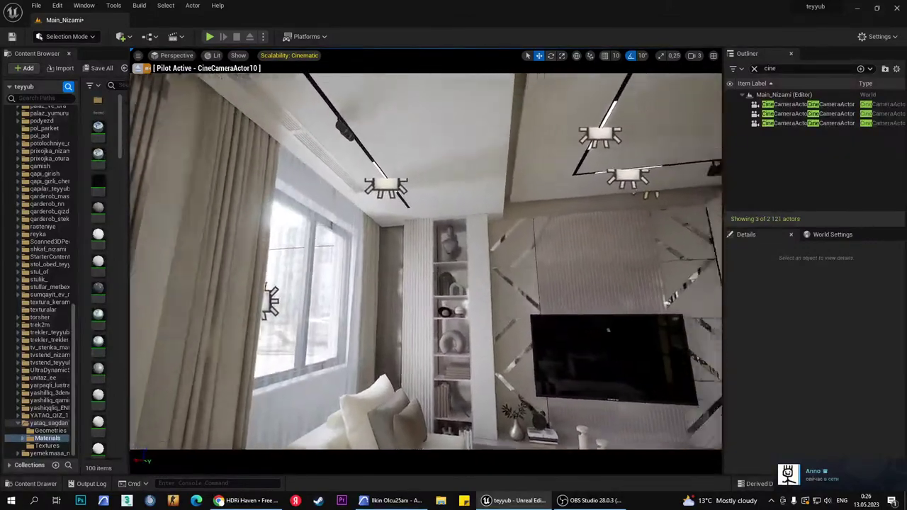
Look around the living room at the curtained window, ceiling lights and shelving wall.
{"action": "right_click_drag", "start_coordinate": [496, 213], "coordinate": [409, 182]}
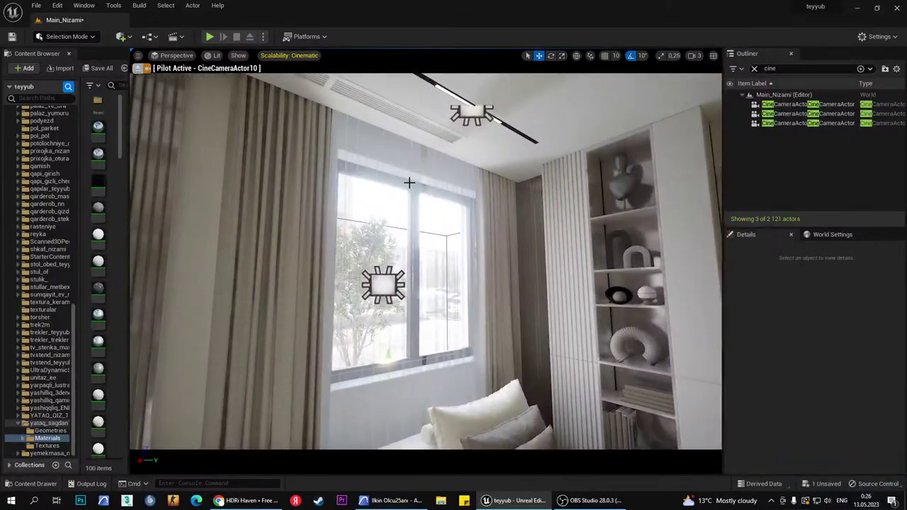
{"action": "mouse_move", "coordinate": [412, 189]}
{"action": "right_mouse_down"}
{"action": "mouse_move", "coordinate": [403, 249]}
{"action": "mouse_move", "coordinate": [496, 234]}
{"action": "right_mouse_up"}
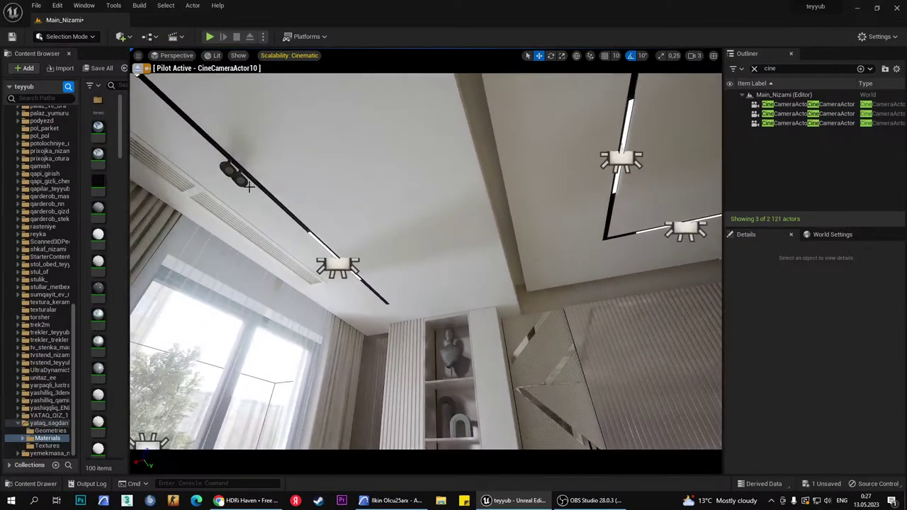
{"action": "mouse_move", "coordinate": [312, 151]}
{"action": "right_mouse_down"}
{"action": "mouse_move", "coordinate": [227, 163]}
{"action": "mouse_move", "coordinate": [368, 241]}
{"action": "mouse_move", "coordinate": [416, 246]}
{"action": "mouse_move", "coordinate": [501, 151]}
{"action": "right_mouse_up"}
{"action": "key", "text": "w"}
{"action": "key", "text": "s"}
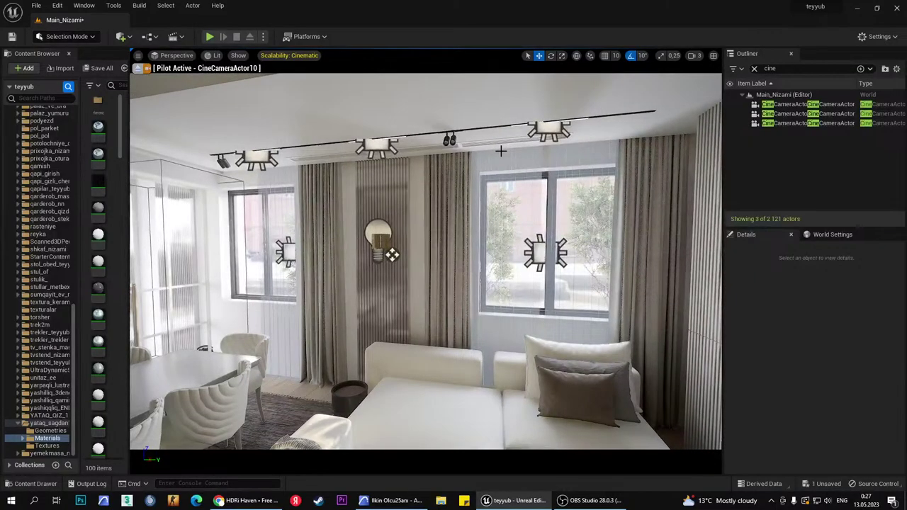
Fly the camera down the kitchen toward its window, then pull back to show more.
{"action": "right_click_drag", "start_coordinate": [524, 156], "coordinate": [397, 163]}
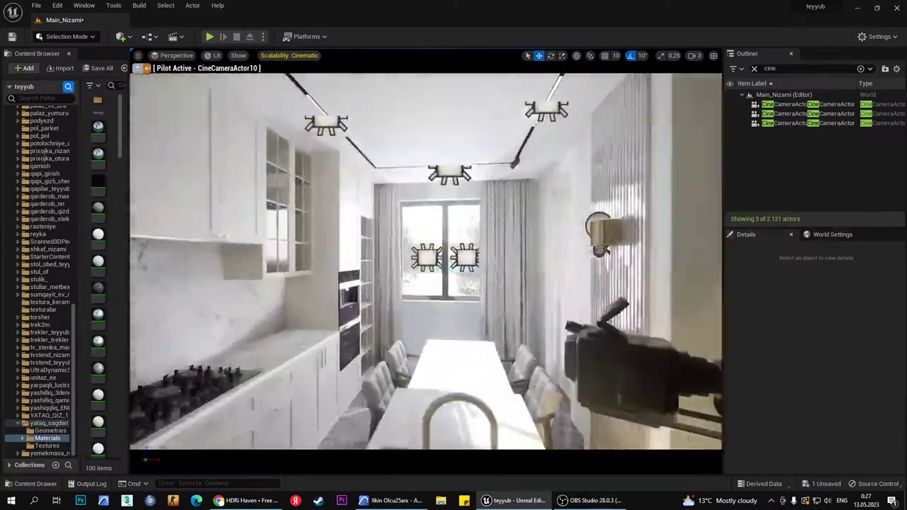
{"action": "right_click_drag", "start_coordinate": [526, 157], "coordinate": [526, 157]}
{"action": "key", "text": "w"}
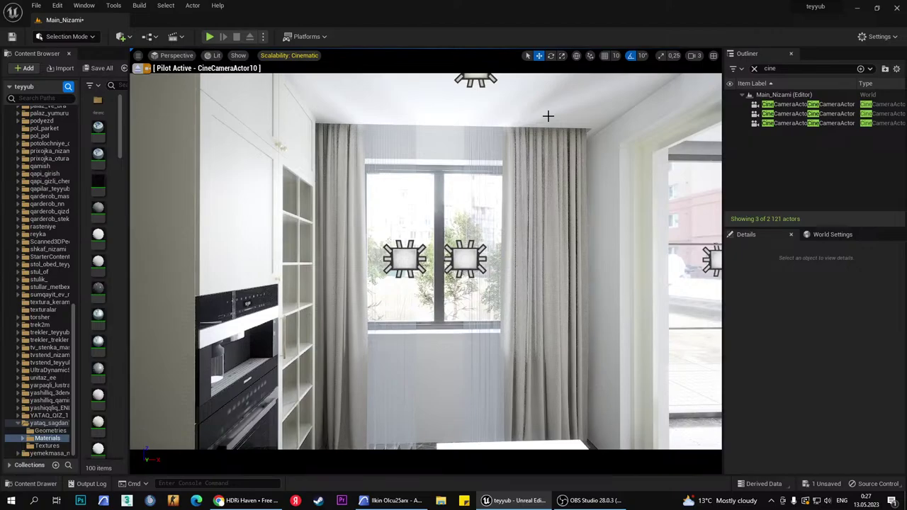
{"action": "right_click_drag", "start_coordinate": [554, 120], "coordinate": [719, 203]}
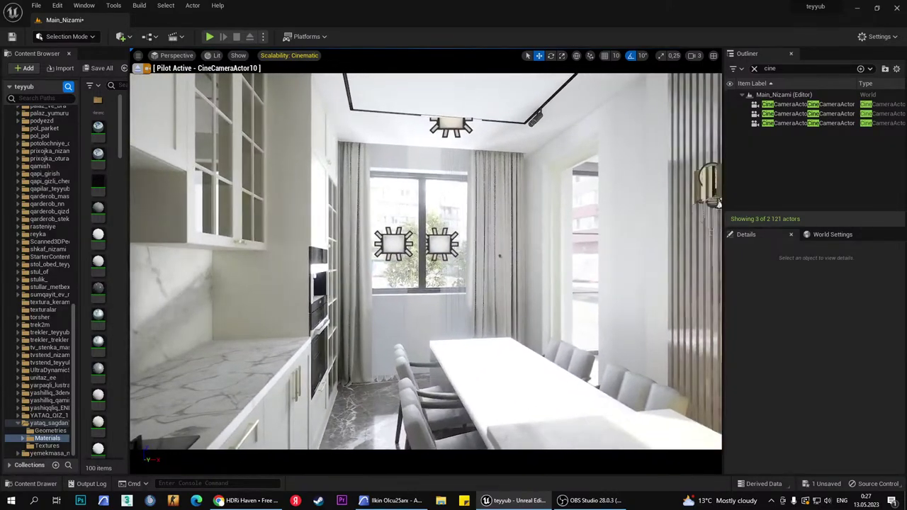
Open File Explorer full-screen on the Видео videos folder.
{"action": "key", "text": "super+e"}
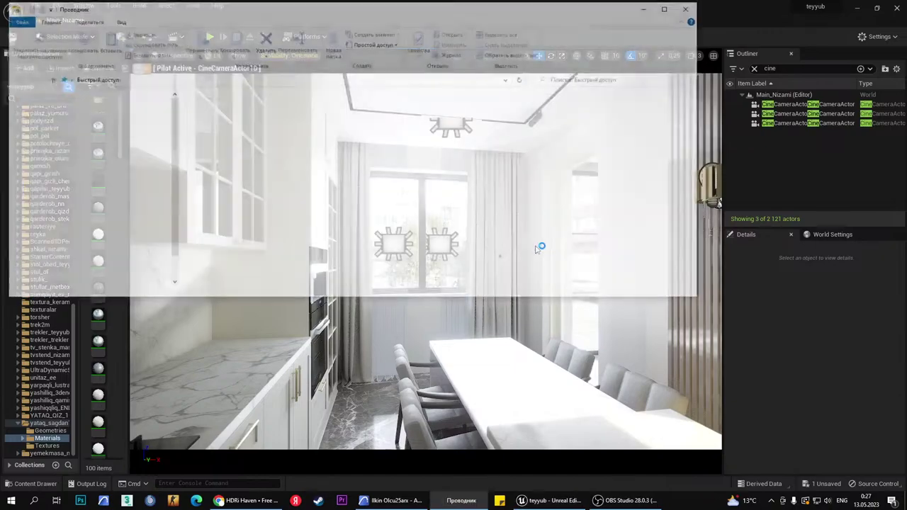
{"action": "key", "text": "super+Up"}
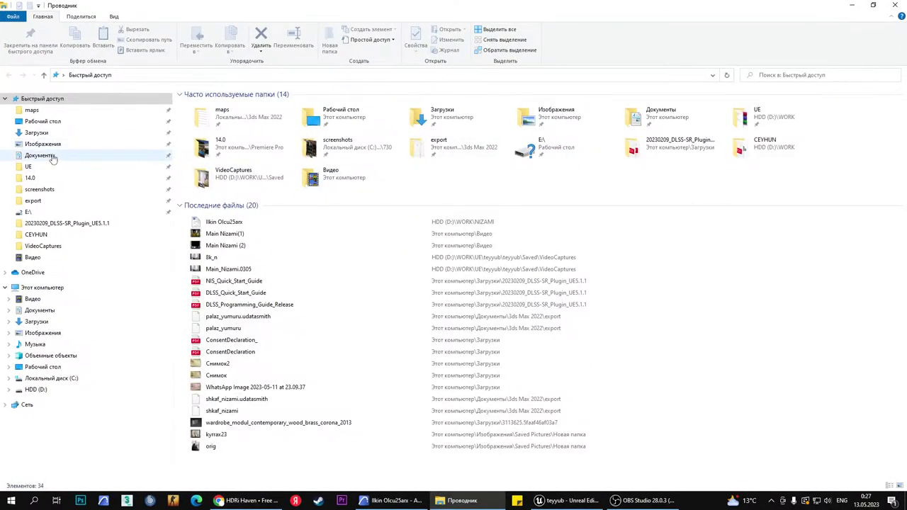
{"action": "left_click", "coordinate": [32, 298]}
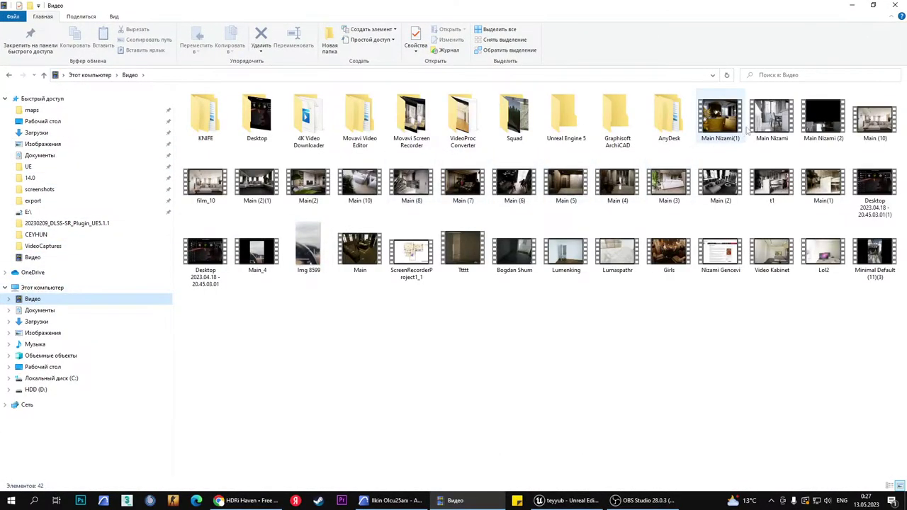
Watch the Main Nizami clip, then the Main Nizami (2) kitchen walkthrough, closing the player afterward.
{"action": "double_click", "coordinate": [772, 120]}
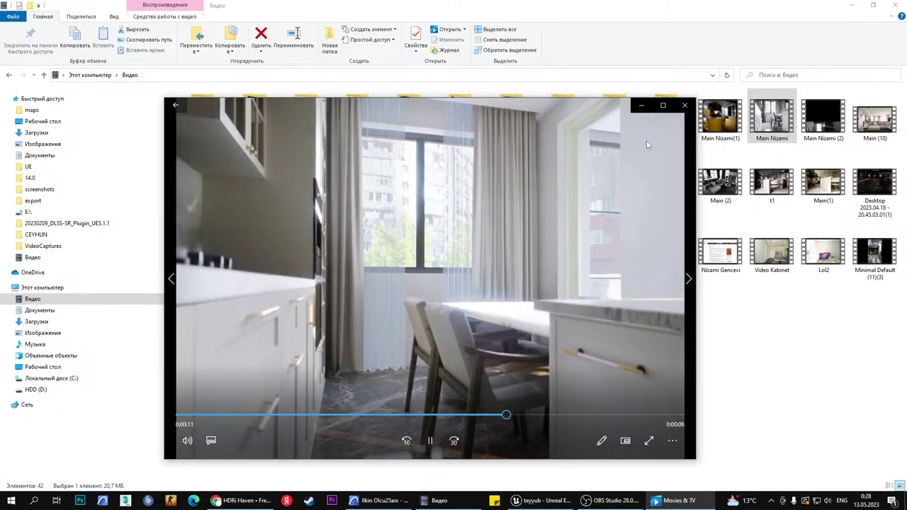
{"action": "left_click_drag", "start_coordinate": [574, 106], "coordinate": [496, 96]}
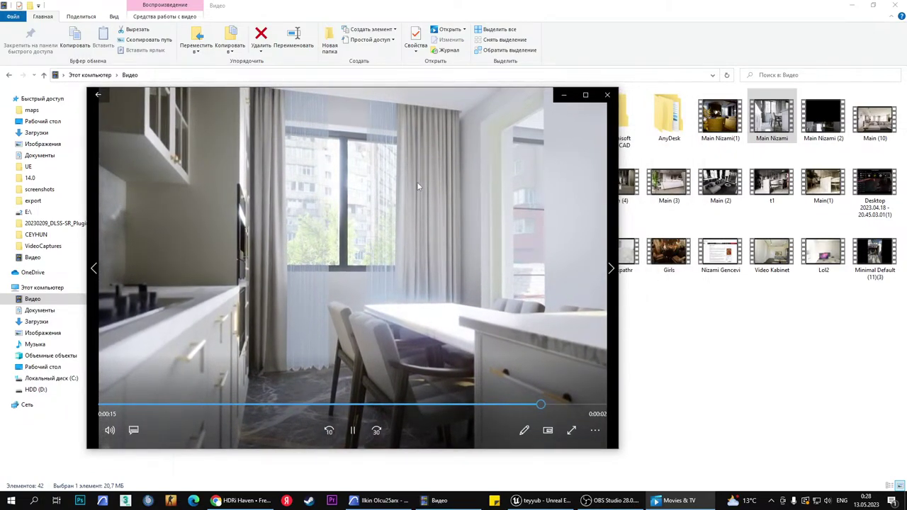
{"action": "left_click", "coordinate": [605, 95]}
{"action": "double_click", "coordinate": [823, 117]}
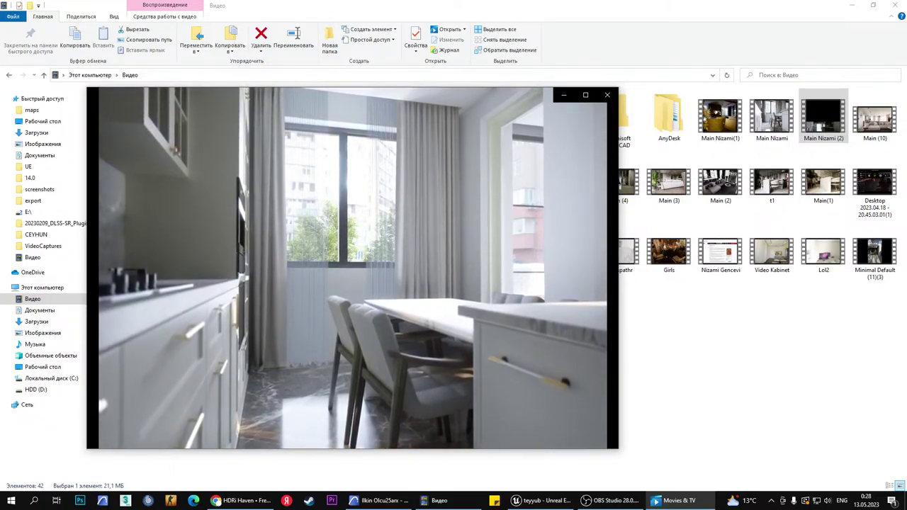
{"action": "left_click", "coordinate": [607, 95]}
Switch from the screen recorder back to the Unreal Editor window.
{"action": "left_click", "coordinate": [644, 501]}
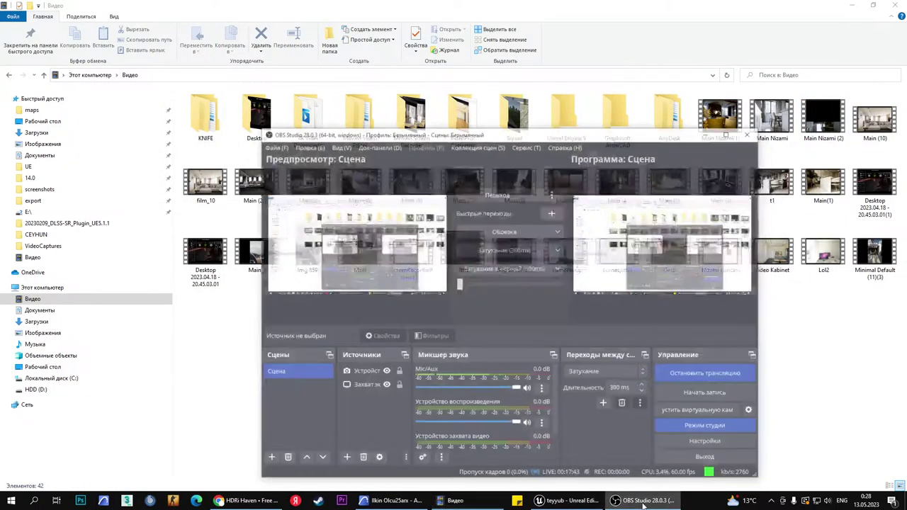
{"action": "left_click", "coordinate": [643, 501]}
{"action": "left_click", "coordinate": [567, 502]}
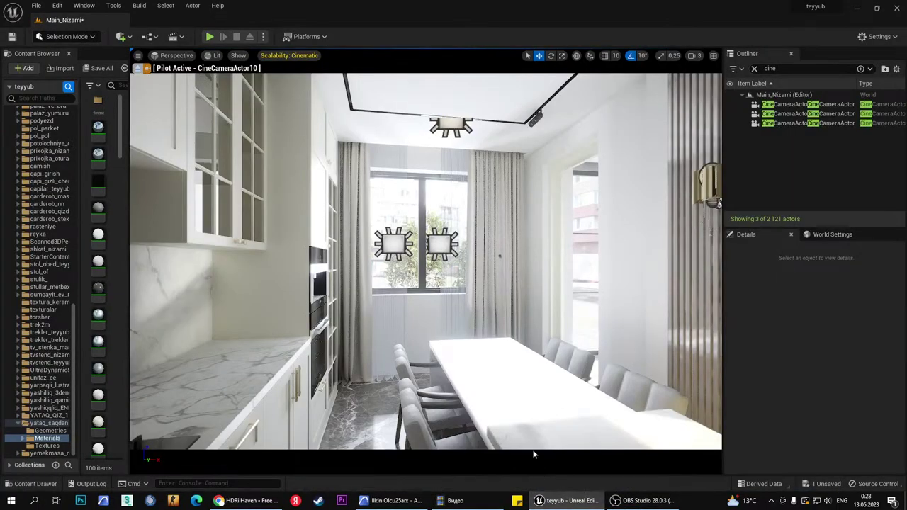
Frame the galley kitchen in Game View and select CineCameraActor10 in the Outliner.
{"action": "right_click_drag", "start_coordinate": [426, 299], "coordinate": [426, 299]}
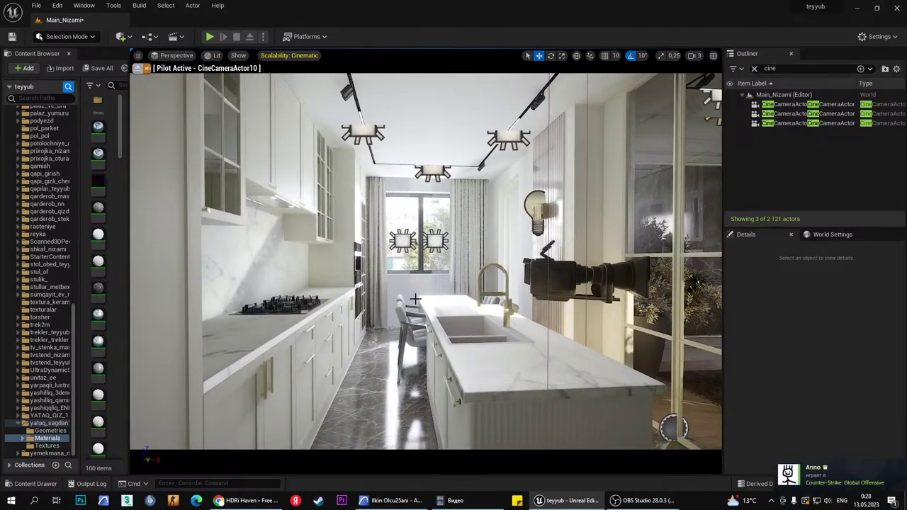
{"action": "key", "text": "g"}
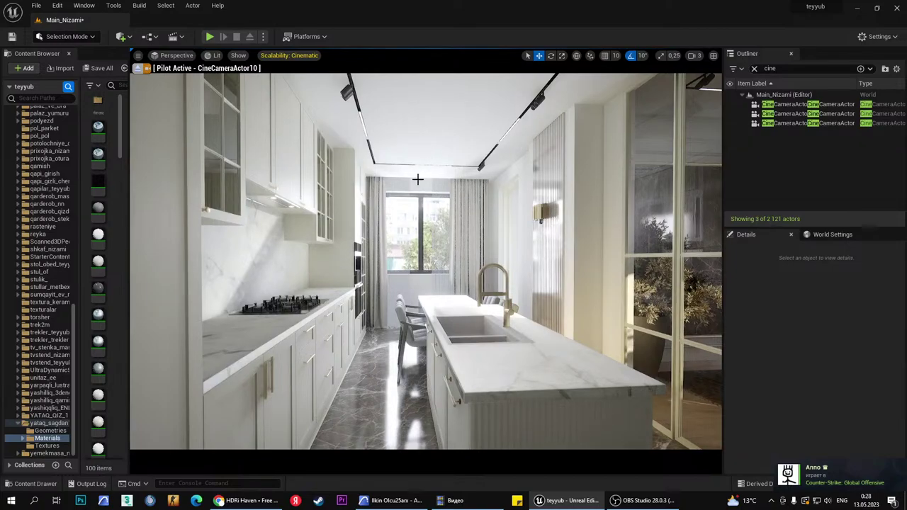
{"action": "right_click_drag", "start_coordinate": [418, 179], "coordinate": [418, 180]}
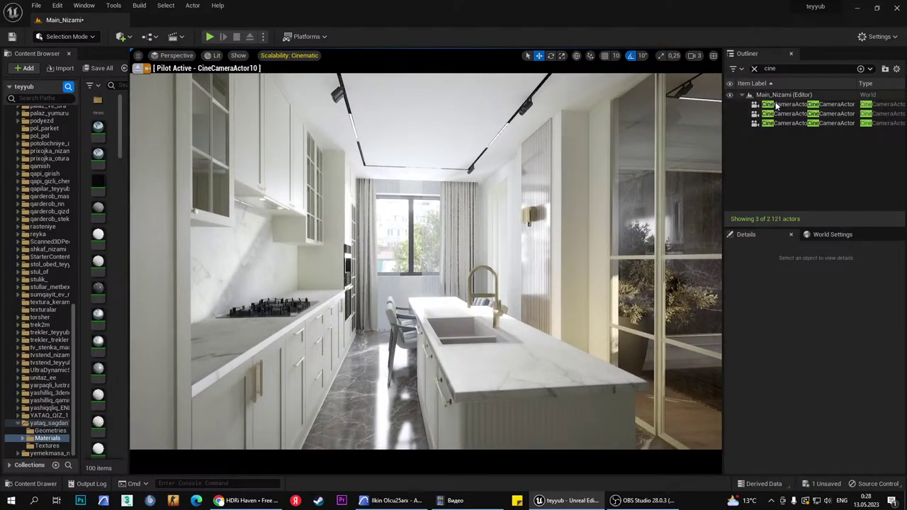
{"action": "left_click", "coordinate": [799, 107]}
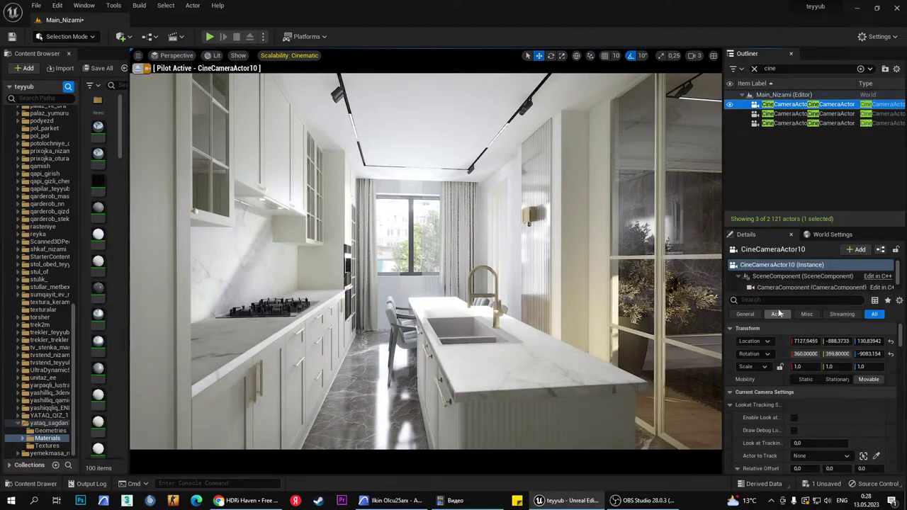
Filter Details for 'ilm', set Film Slope 0.6 and Toe 0.598, and frame the living-room sofa.
{"action": "type", "text": "film"}
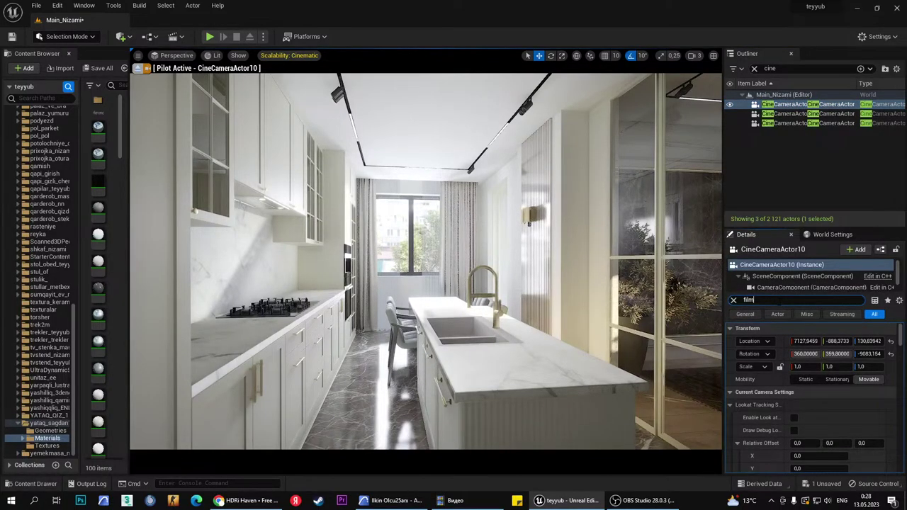
{"action": "scroll", "coordinate": [858, 414], "scroll_direction": "down", "scroll_amount": 2}
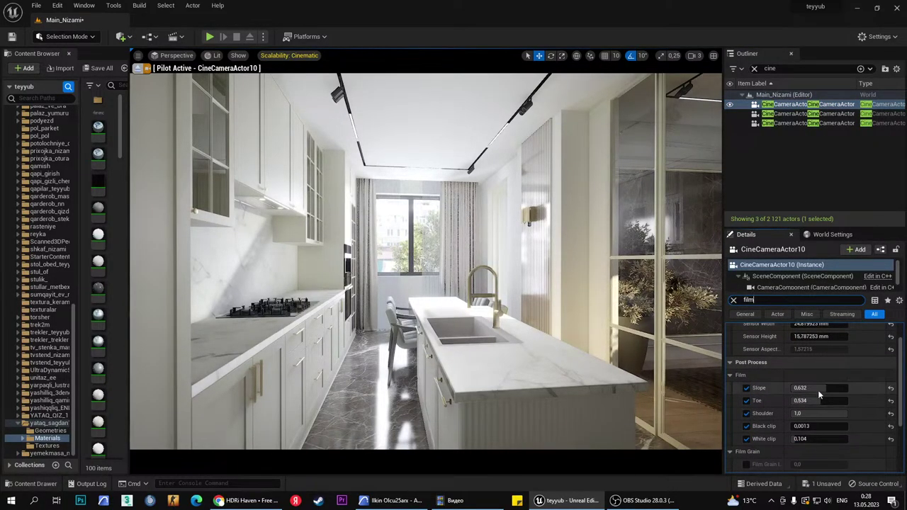
{"action": "scroll", "coordinate": [808, 395], "scroll_direction": "down", "scroll_amount": 2}
{"action": "mouse_move", "coordinate": [485, 287]}
{"action": "right_mouse_down"}
{"action": "mouse_move", "coordinate": [538, 287]}
{"action": "mouse_move", "coordinate": [524, 287]}
{"action": "right_mouse_up"}
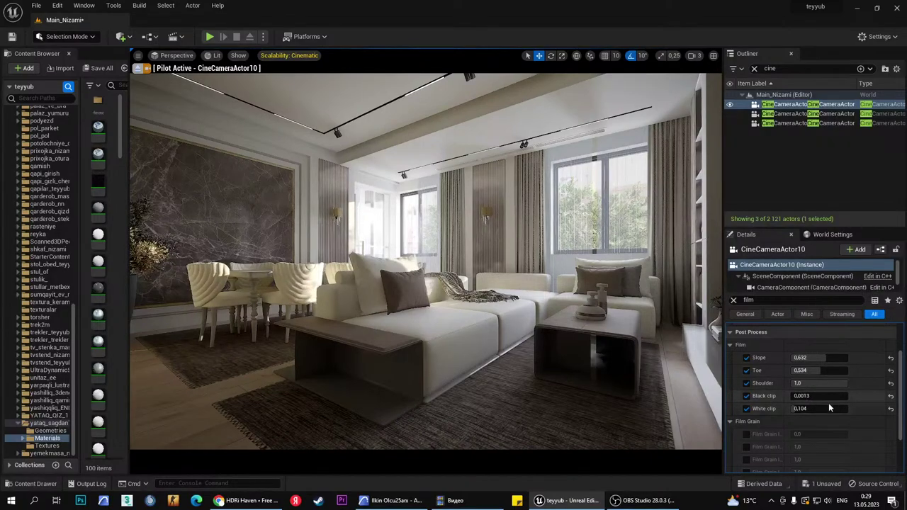
{"action": "mouse_move", "coordinate": [826, 358]}
{"action": "left_mouse_down"}
{"action": "mouse_move", "coordinate": [840, 358]}
{"action": "mouse_move", "coordinate": [821, 358]}
{"action": "mouse_move", "coordinate": [826, 382]}
{"action": "mouse_move", "coordinate": [828, 371]}
{"action": "left_mouse_up"}
{"action": "left_click_drag", "start_coordinate": [484, 322], "coordinate": [484, 339]}
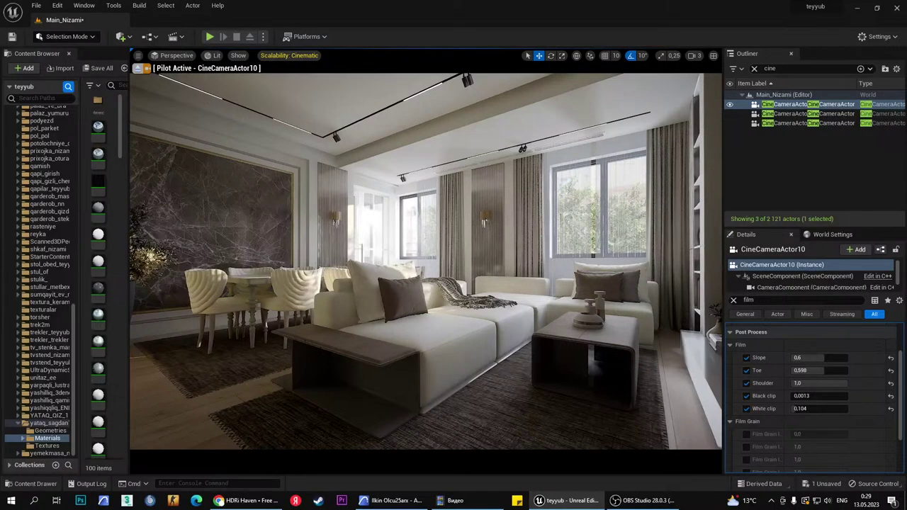
In Chrome, search YouTube for 'interiors video' and open the DESIGNER RESIDENCE video.
{"action": "left_click", "coordinate": [245, 500]}
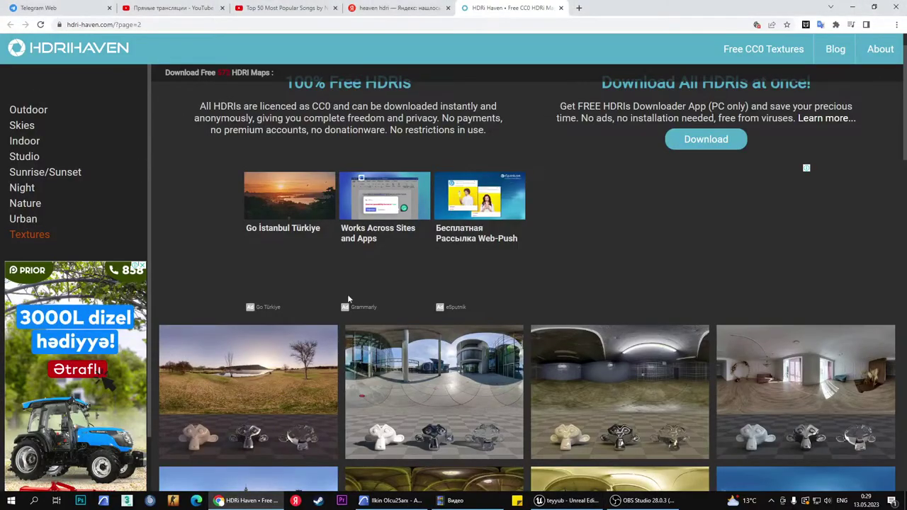
{"action": "left_click", "coordinate": [282, 10]}
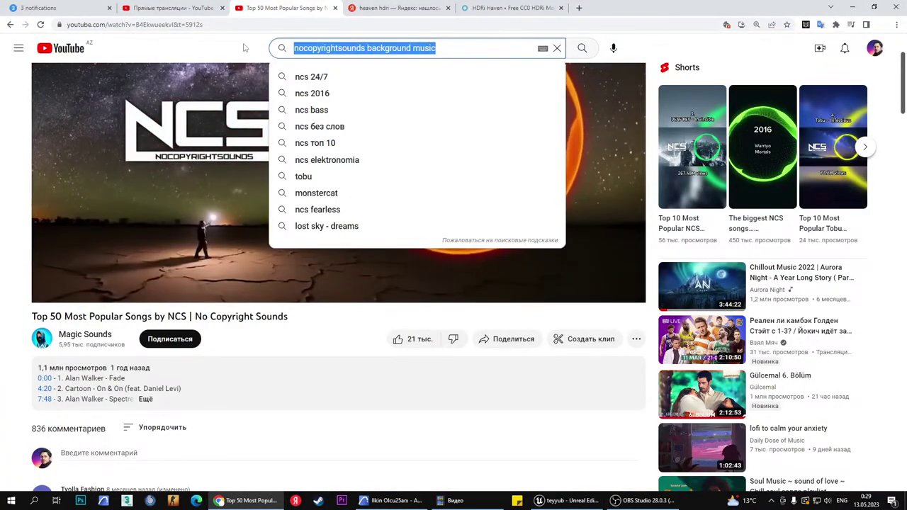
{"action": "type", "text": "interior"}
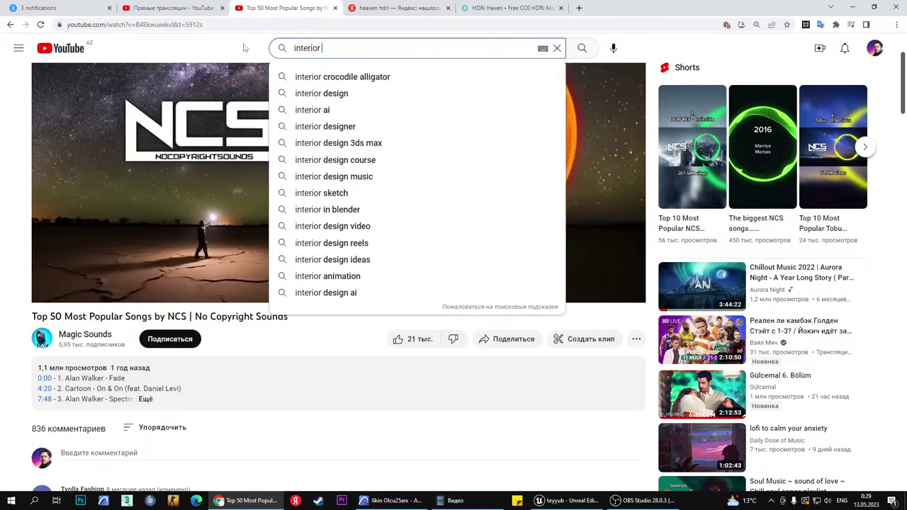
{"action": "type", "text": "s"}
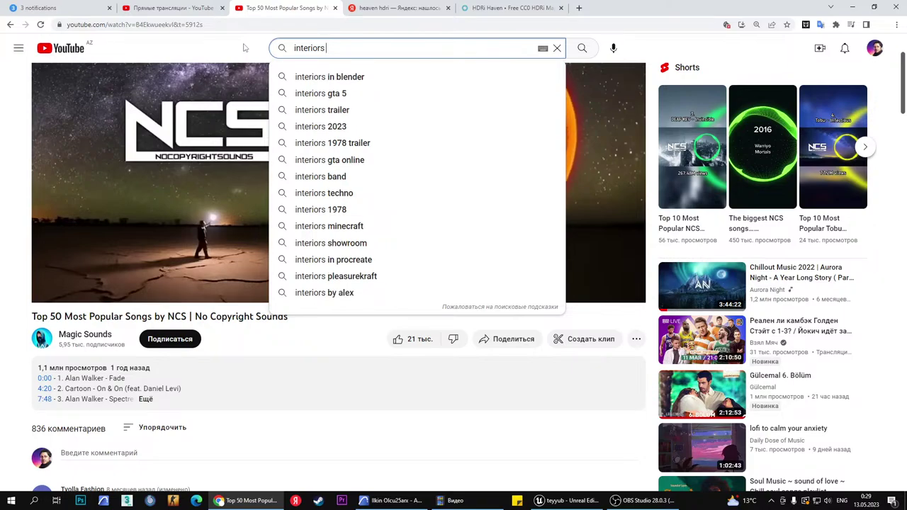
{"action": "type", "text": " vide"}
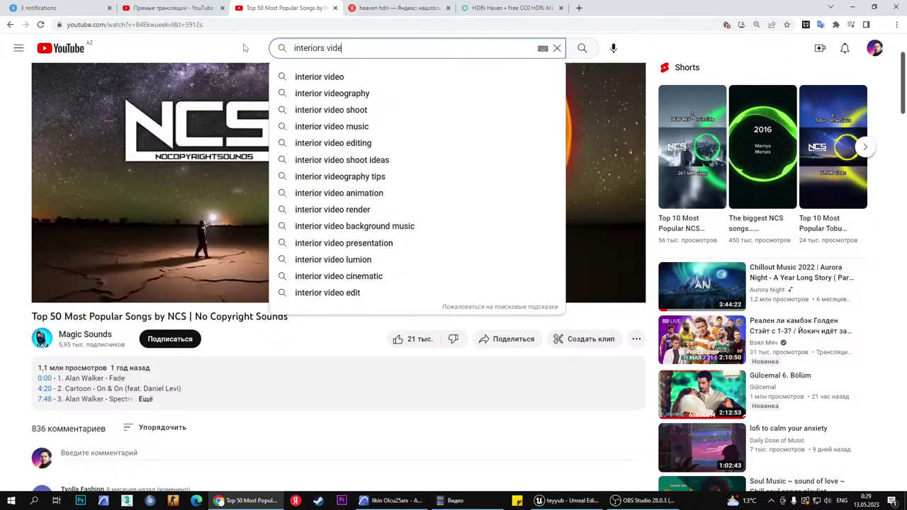
{"action": "type", "text": "o"}
{"action": "key", "text": "Return"}
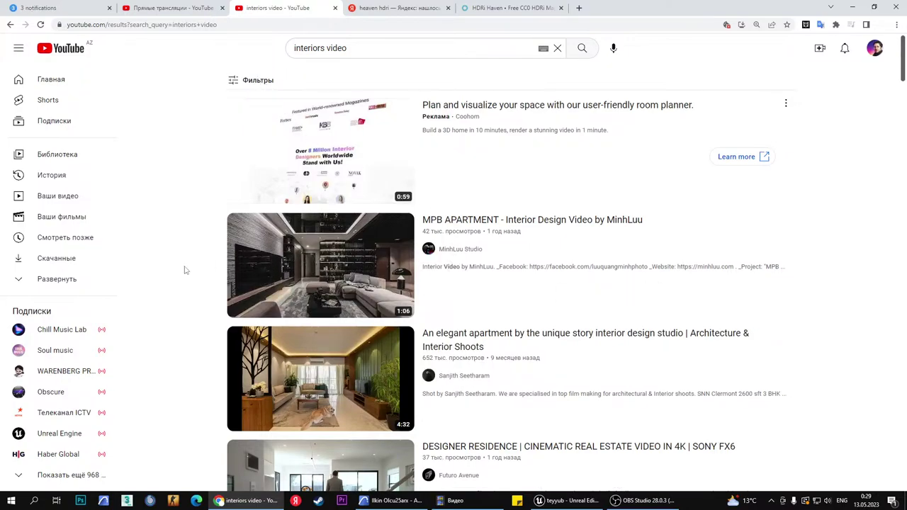
{"action": "scroll", "coordinate": [312, 234], "scroll_direction": "down", "scroll_amount": 2}
{"action": "left_click", "coordinate": [321, 350]}
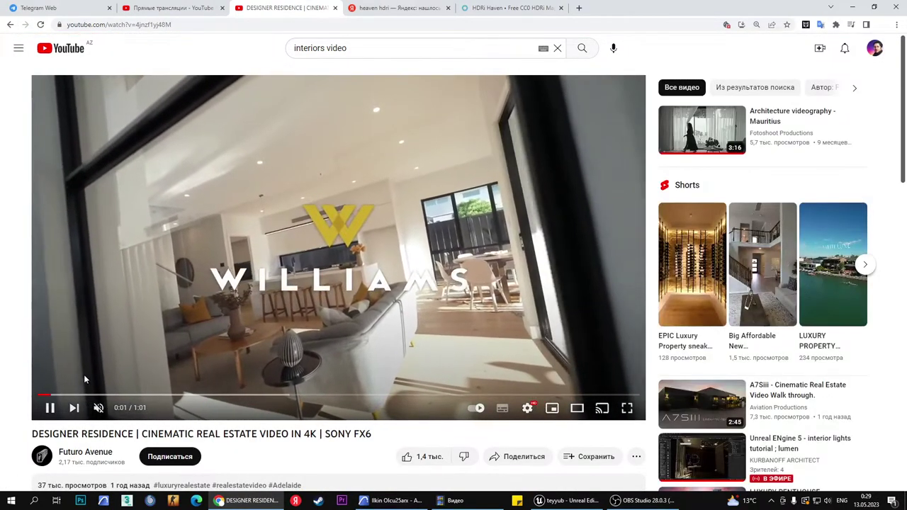
Scrub through the video's bathroom and living-room scenes, then close its tab.
{"action": "mouse_move", "coordinate": [91, 396]}
{"action": "left_mouse_down"}
{"action": "mouse_move", "coordinate": [202, 401]}
{"action": "mouse_move", "coordinate": [181, 397]}
{"action": "left_mouse_up"}
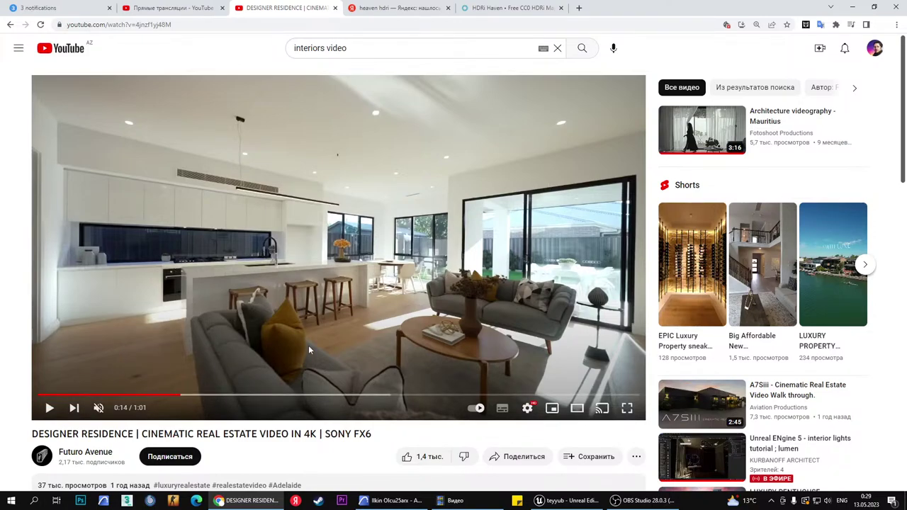
{"action": "key", "text": "Right"}
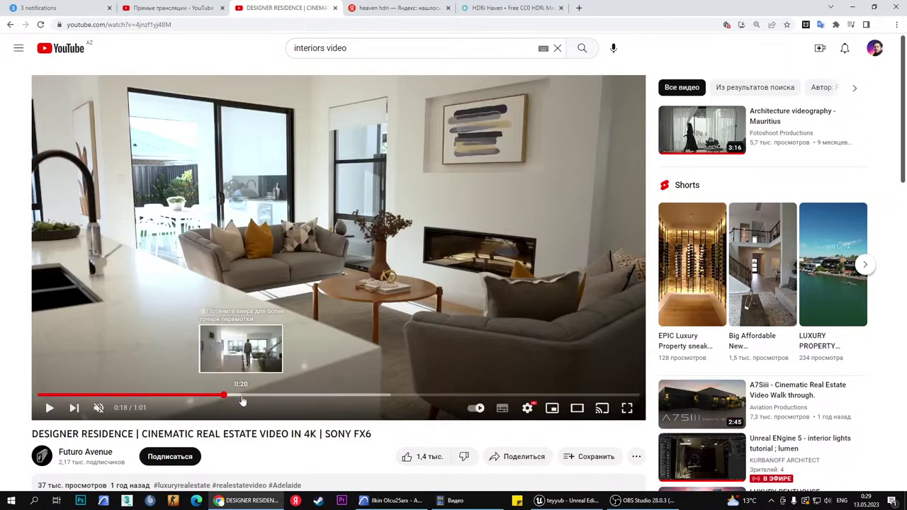
{"action": "left_click_drag", "start_coordinate": [246, 397], "coordinate": [250, 398]}
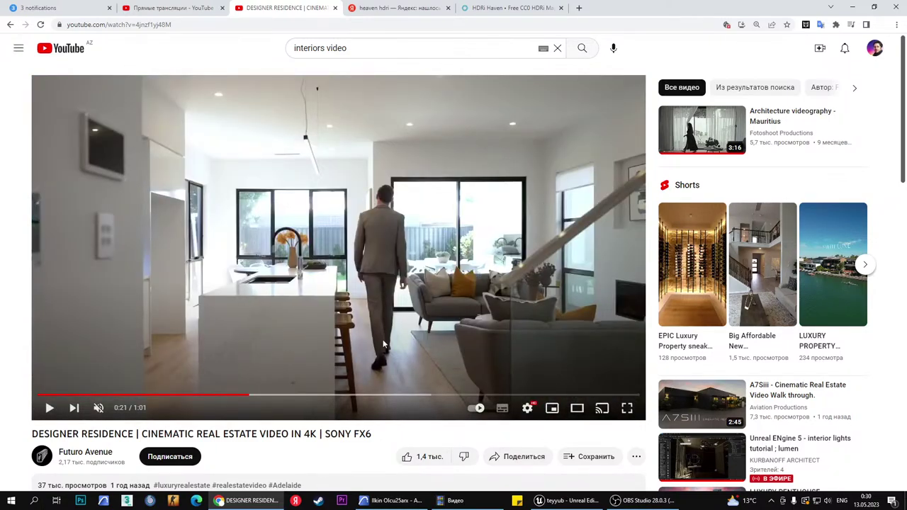
{"action": "left_click", "coordinate": [309, 397]}
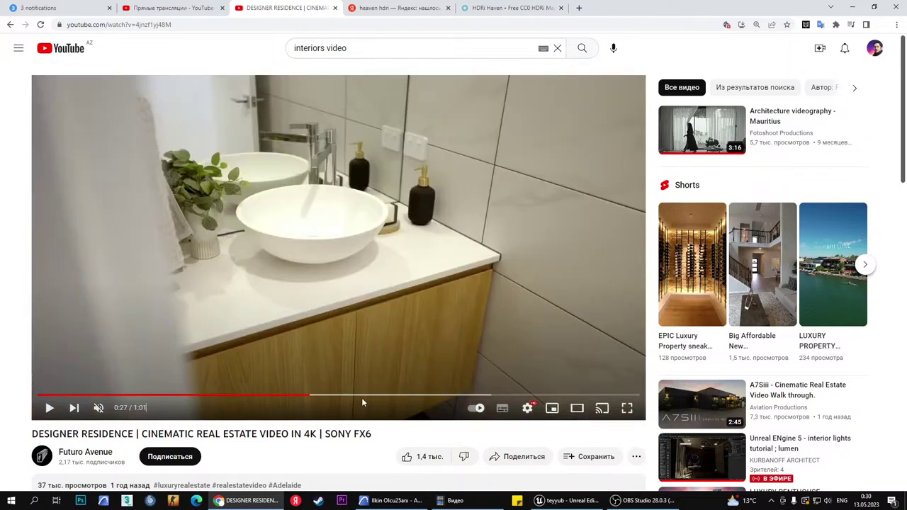
{"action": "left_click", "coordinate": [364, 397]}
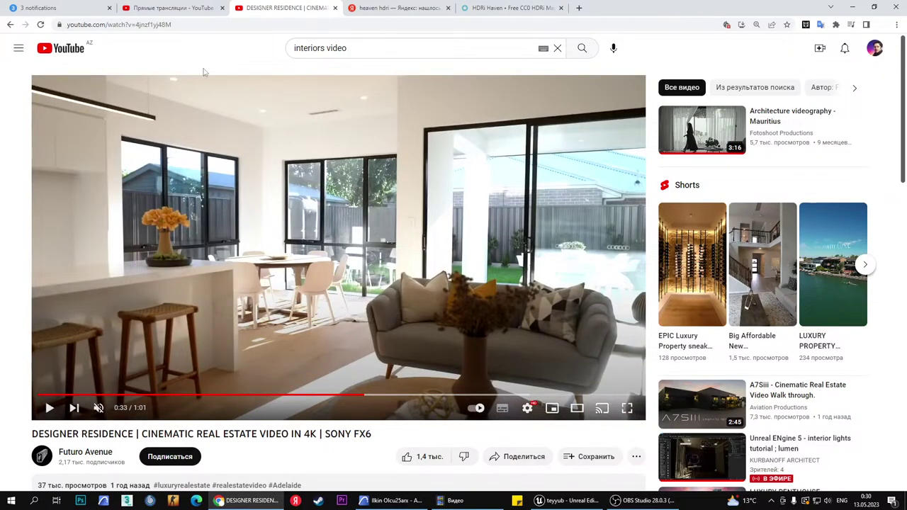
{"action": "left_click", "coordinate": [336, 9]}
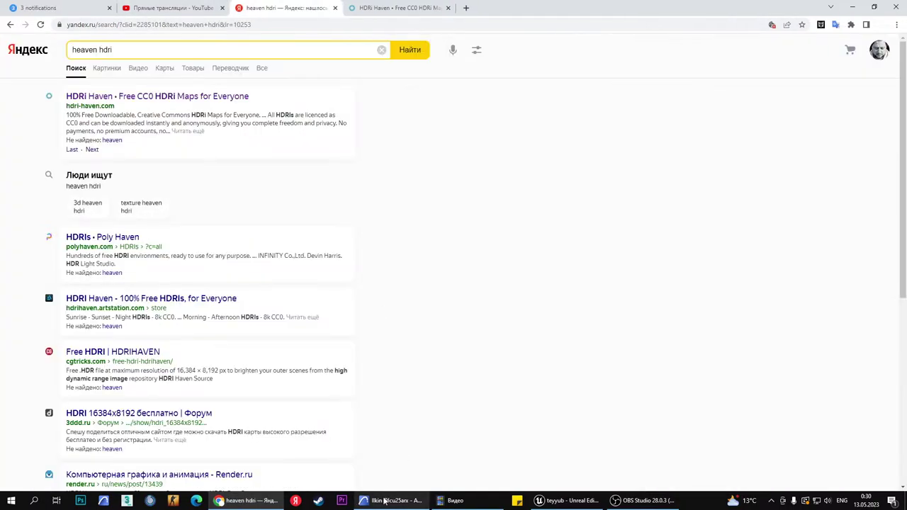
Back in Unreal, fly CineCameraActor10 toward the glass doors and on past the TV wall.
{"action": "left_click", "coordinate": [581, 499]}
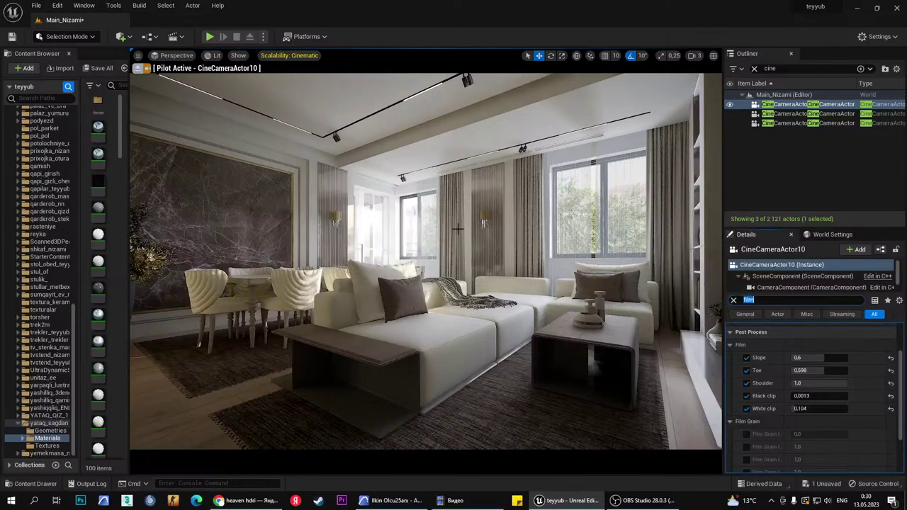
{"action": "mouse_move", "coordinate": [425, 263]}
{"action": "right_mouse_down"}
{"action": "mouse_move", "coordinate": [355, 270]}
{"action": "mouse_move", "coordinate": [440, 269]}
{"action": "mouse_move", "coordinate": [340, 270]}
{"action": "right_mouse_up"}
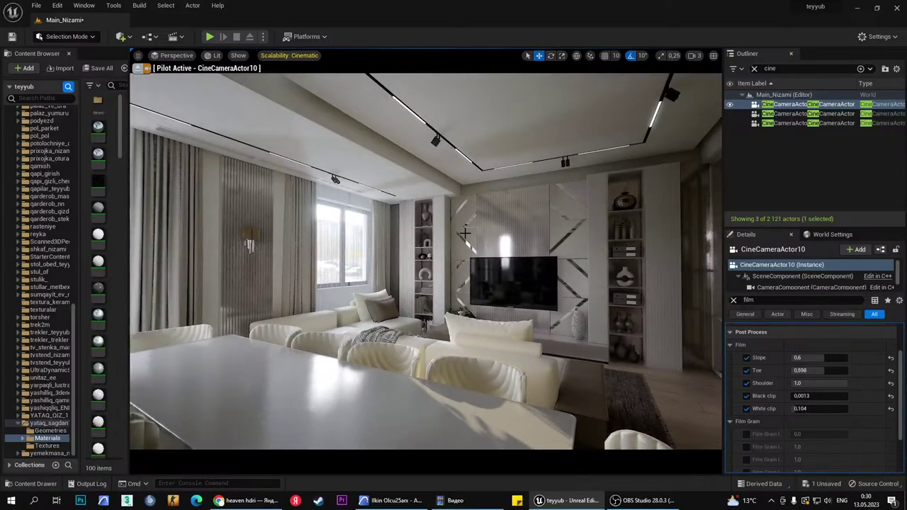
{"action": "right_click_drag", "start_coordinate": [477, 234], "coordinate": [511, 234]}
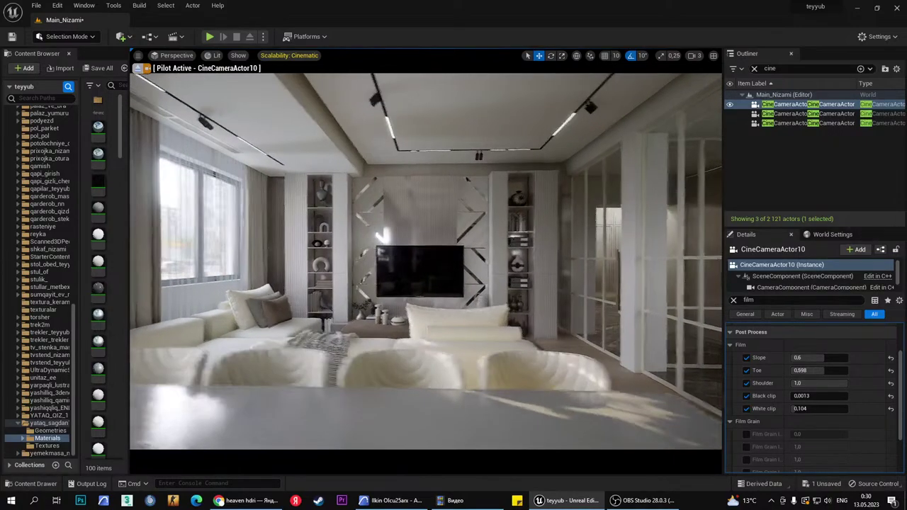
{"action": "key", "text": "w"}
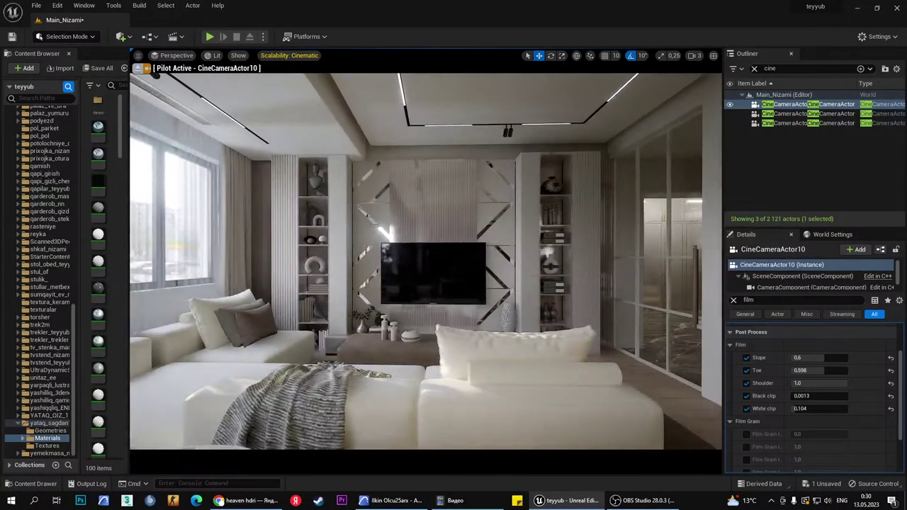
{"action": "right_click_drag", "start_coordinate": [498, 168], "coordinate": [501, 174]}
{"action": "right_click_drag", "start_coordinate": [472, 229], "coordinate": [442, 243]}
Select the ceiling rect lights, clear the Outliner 'cine' filter, and fly toward the TV wall.
{"action": "left_click", "coordinate": [442, 243]}
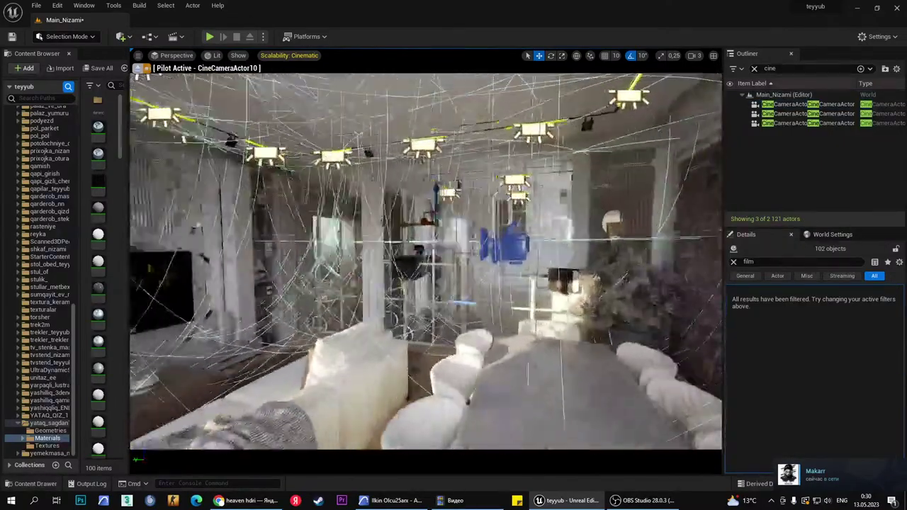
{"action": "left_click", "coordinate": [755, 69]}
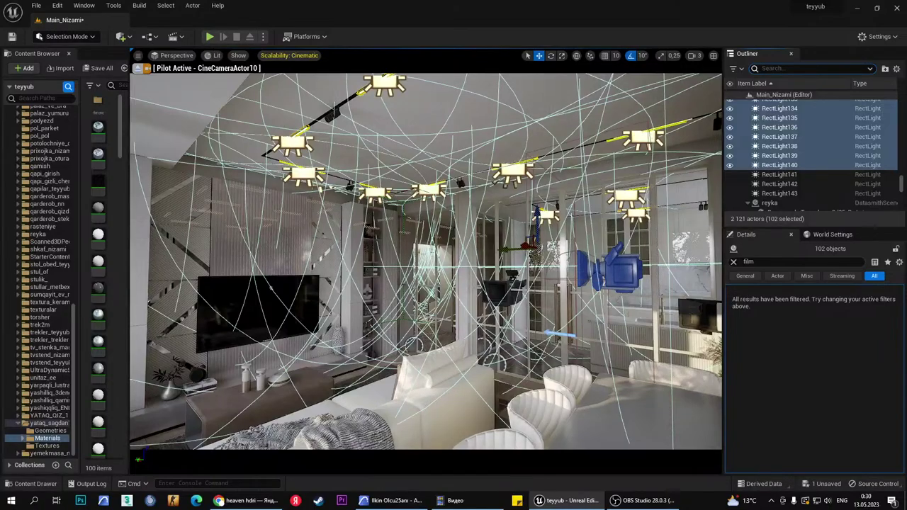
{"action": "key", "text": "w"}
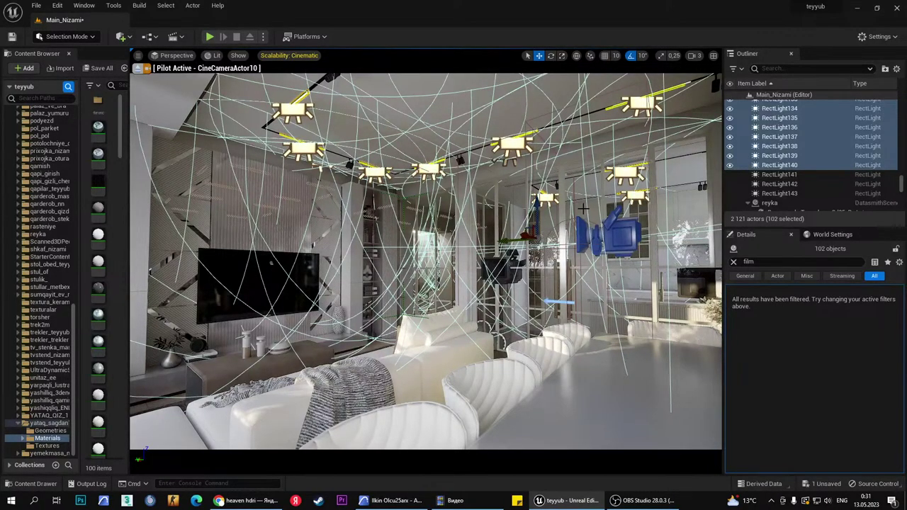
{"action": "right_click_drag", "start_coordinate": [583, 208], "coordinate": [538, 212]}
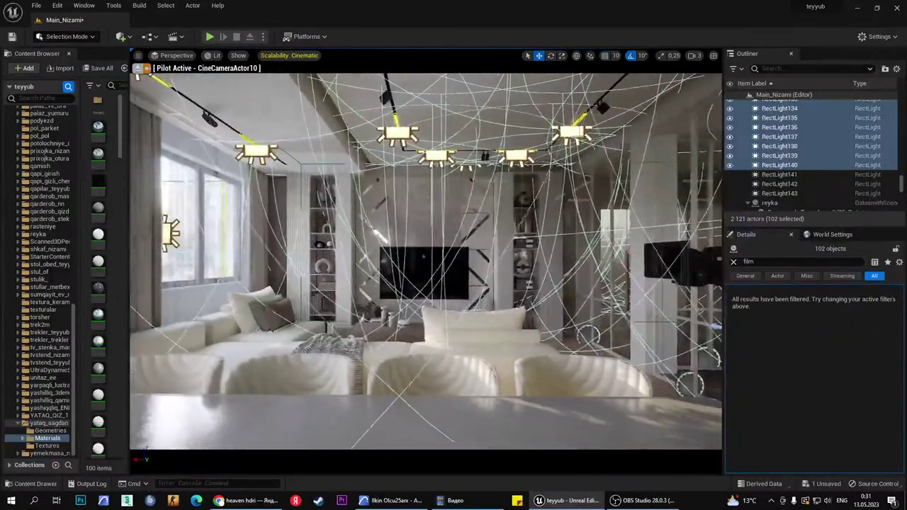
{"action": "right_click_drag", "start_coordinate": [539, 213], "coordinate": [549, 213]}
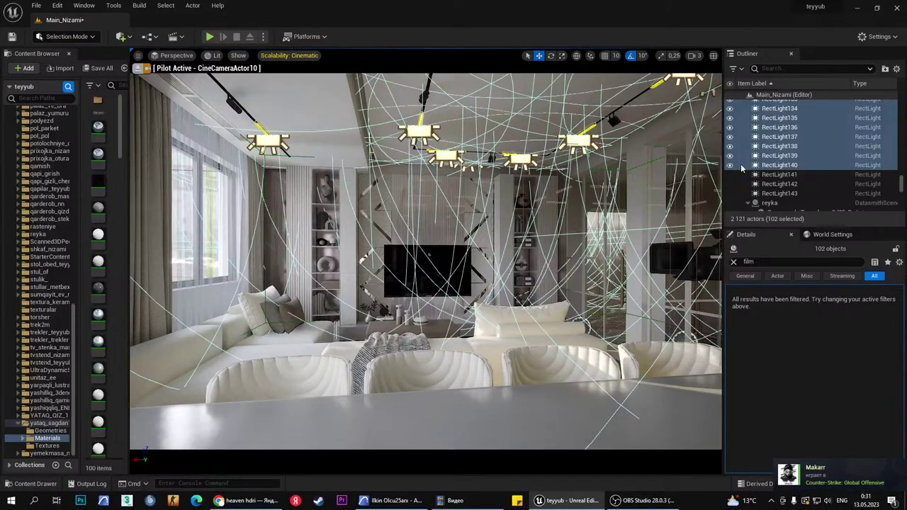
Deselect the rect lights, leaving the camera behind the dining chairs facing the TV wall.
{"action": "left_click", "coordinate": [879, 36]}
{"action": "left_click", "coordinate": [815, 126]}
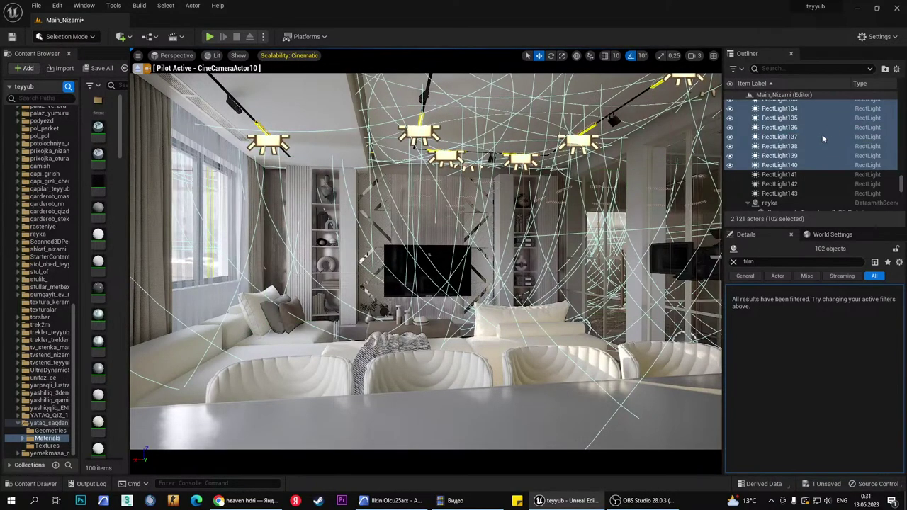
{"action": "key", "text": "Escape"}
{"action": "scroll", "coordinate": [830, 153], "scroll_direction": "up", "scroll_amount": 2}
Tilt the camera up and select four ceiling rect lights, starting with RectLight111.
{"action": "scroll", "coordinate": [794, 179], "scroll_direction": "up", "scroll_amount": 2}
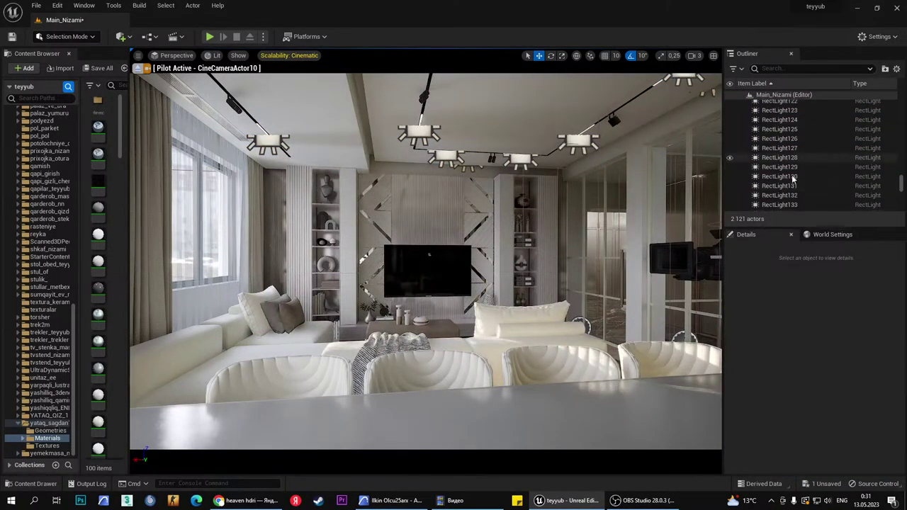
{"action": "mouse_move", "coordinate": [429, 254]}
{"action": "right_mouse_down"}
{"action": "mouse_move", "coordinate": [473, 185]}
{"action": "mouse_move", "coordinate": [500, 397]}
{"action": "mouse_move", "coordinate": [470, 197]}
{"action": "mouse_move", "coordinate": [454, 212]}
{"action": "right_mouse_up"}
{"action": "left_click", "coordinate": [473, 186]}
{"action": "left_click", "coordinate": [440, 186], "text": "ctrl"}
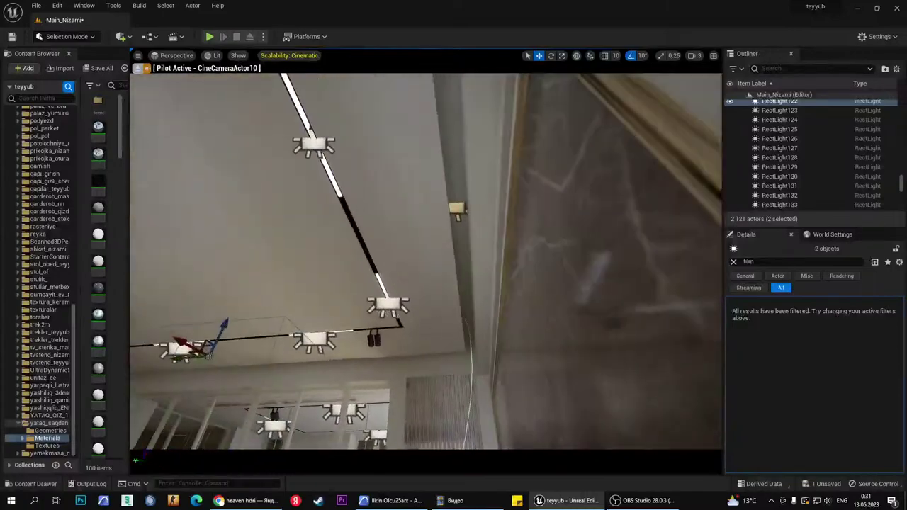
{"action": "right_click_drag", "start_coordinate": [409, 192], "coordinate": [413, 190]}
{"action": "left_click", "coordinate": [456, 213], "text": "ctrl"}
{"action": "right_click_drag", "start_coordinate": [455, 212], "coordinate": [454, 213]}
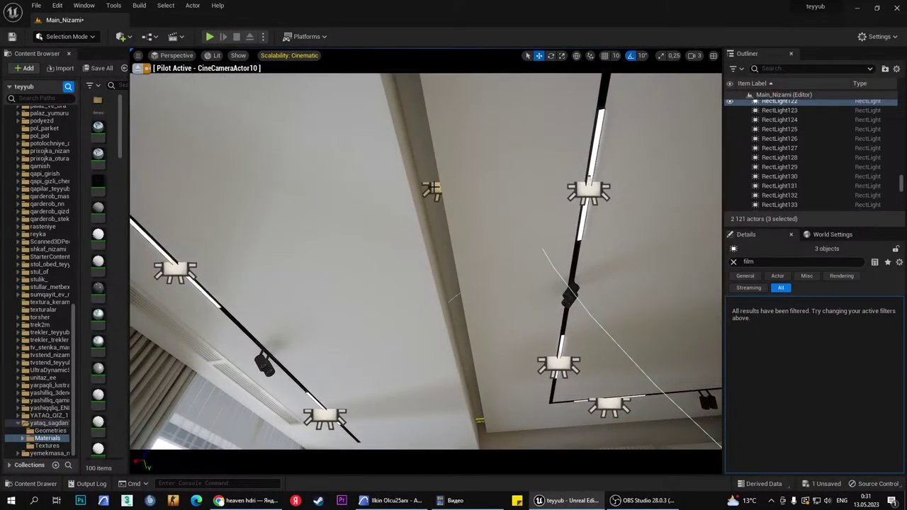
{"action": "left_click", "coordinate": [431, 189], "text": "ctrl"}
{"action": "mouse_move", "coordinate": [432, 189]}
{"action": "right_mouse_down"}
{"action": "mouse_move", "coordinate": [374, 302]}
{"action": "mouse_move", "coordinate": [272, 272]}
{"action": "right_mouse_up"}
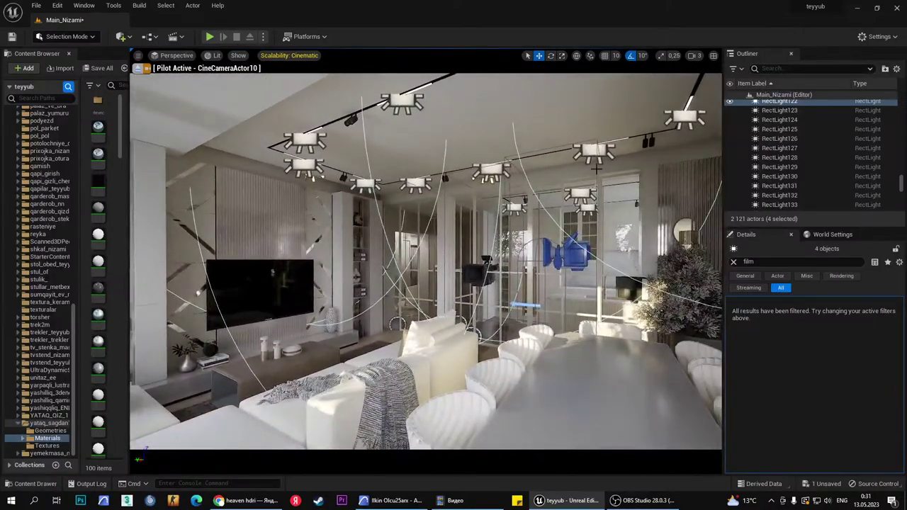
Clear the Details 'film' filter to show light properties and aim the camera at the ceiling lights.
{"action": "left_click", "coordinate": [734, 261]}
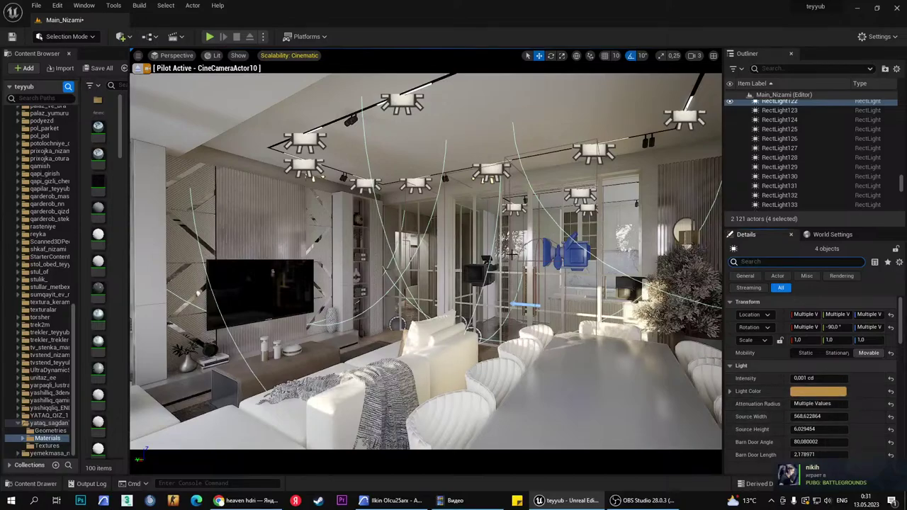
{"action": "right_click_drag", "start_coordinate": [407, 392], "coordinate": [319, 389]}
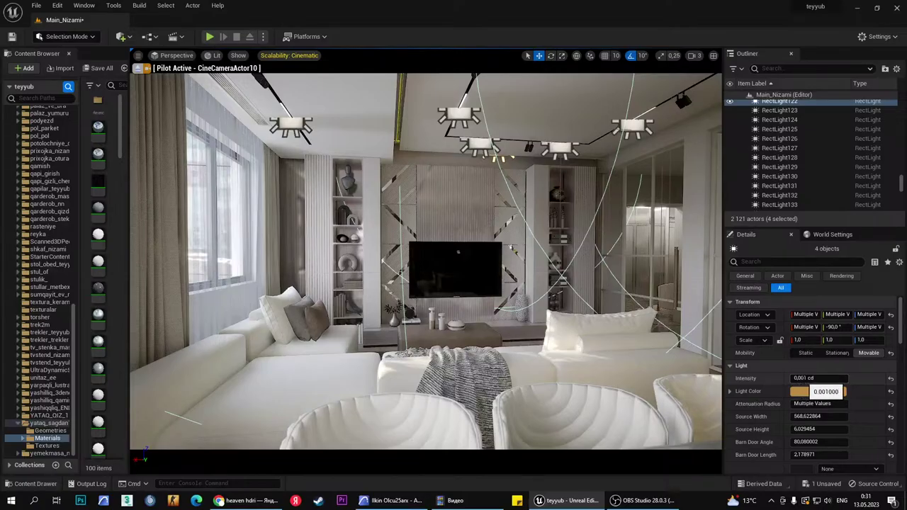
{"action": "mouse_move", "coordinate": [425, 262]}
{"action": "right_mouse_down"}
{"action": "mouse_move", "coordinate": [397, 234]}
{"action": "mouse_move", "coordinate": [425, 255]}
{"action": "mouse_move", "coordinate": [426, 213]}
{"action": "mouse_move", "coordinate": [425, 224]}
{"action": "right_mouse_up"}
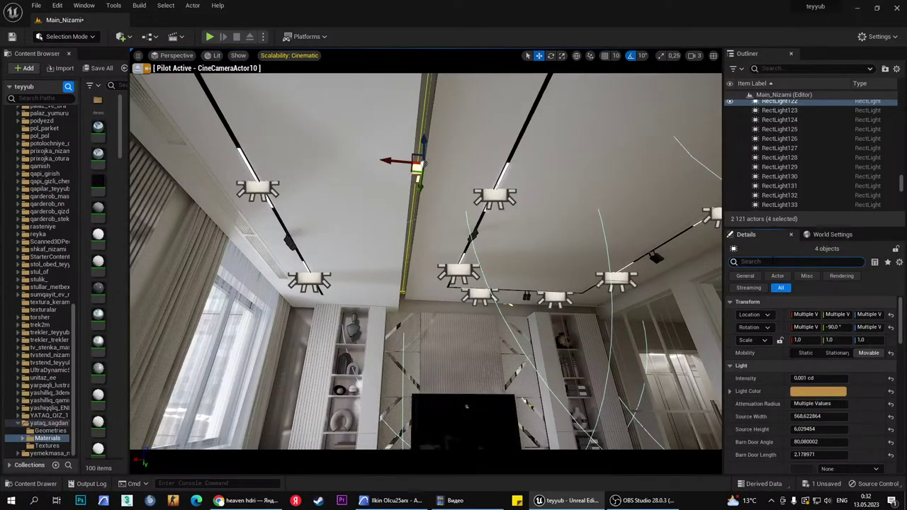
Filter Details for 'wor' and enable Affects World on the four ceiling rect lights.
{"action": "type", "text": "wor"}
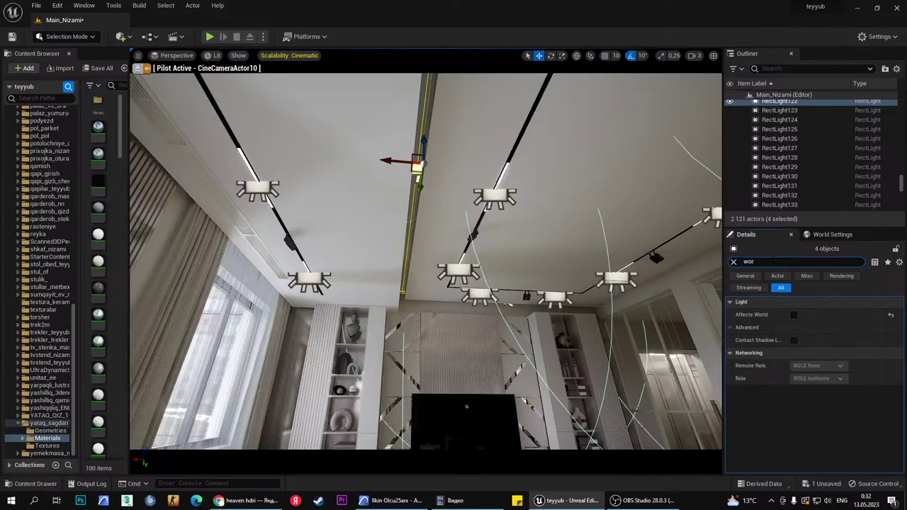
{"action": "left_click", "coordinate": [794, 315]}
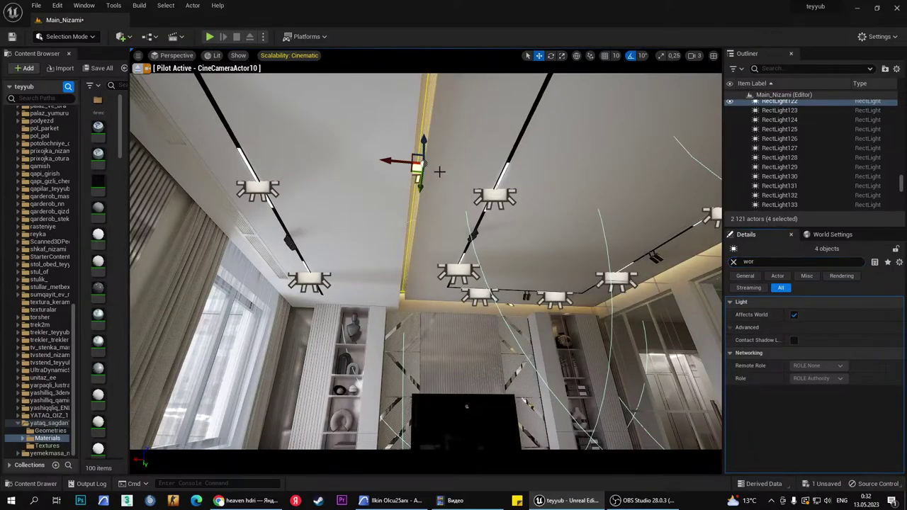
{"action": "mouse_move", "coordinate": [440, 170]}
{"action": "right_mouse_down"}
{"action": "mouse_move", "coordinate": [440, 283]}
{"action": "mouse_move", "coordinate": [397, 284]}
{"action": "right_mouse_up"}
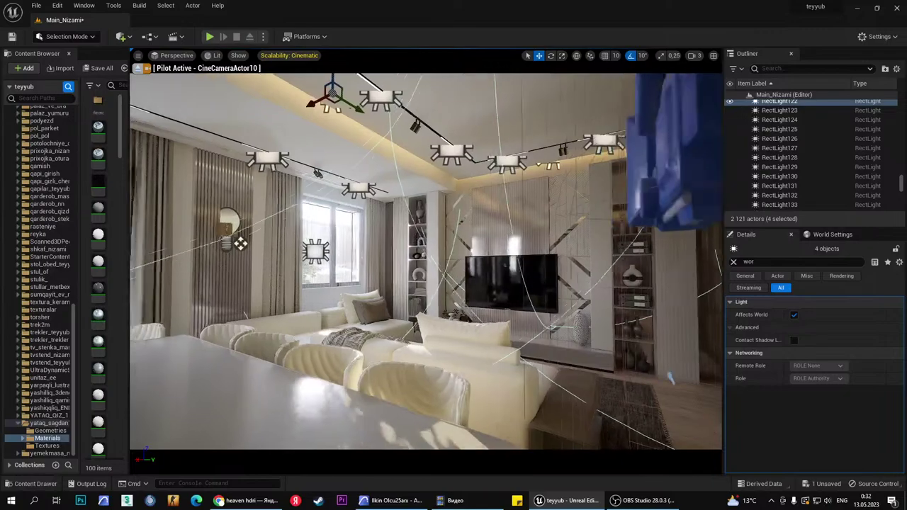
{"action": "right_click_drag", "start_coordinate": [670, 380], "coordinate": [680, 376]}
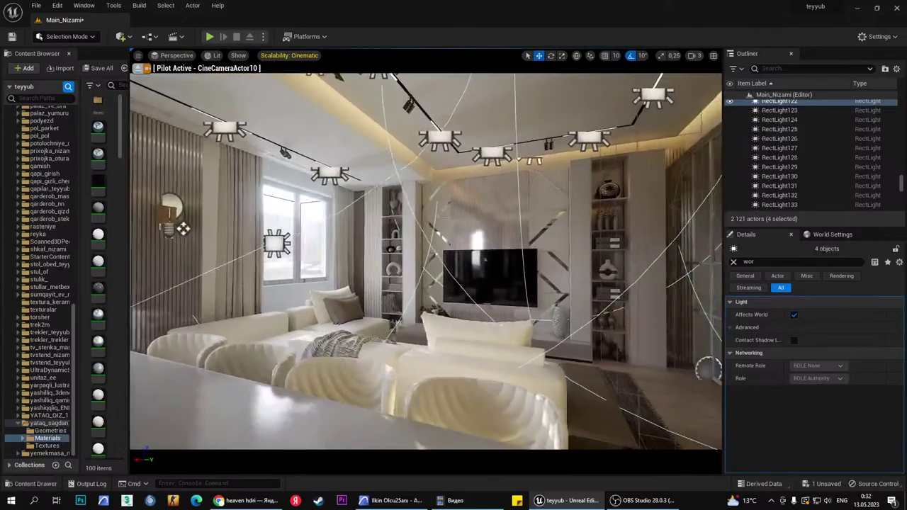
Toggle Affects World off and back on to compare, then fly past the sofa toward the glass doors.
{"action": "left_click", "coordinate": [794, 314]}
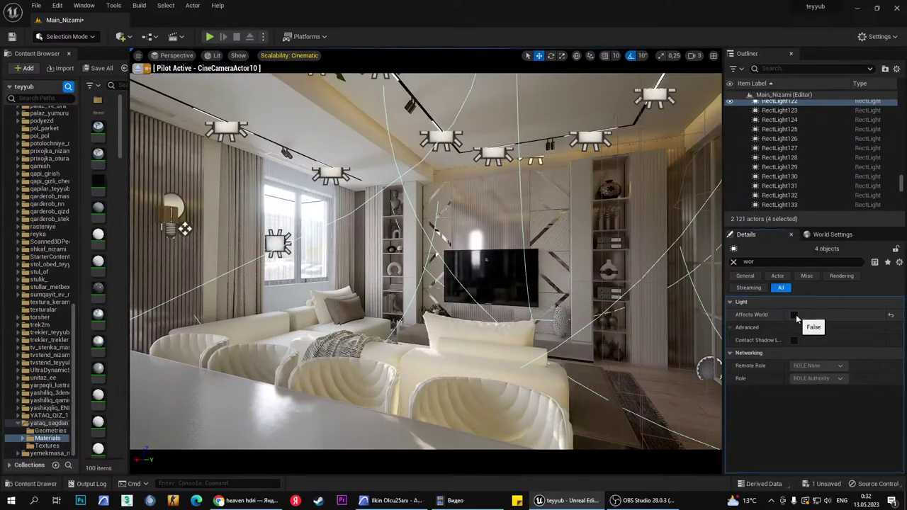
{"action": "left_click", "coordinate": [795, 315]}
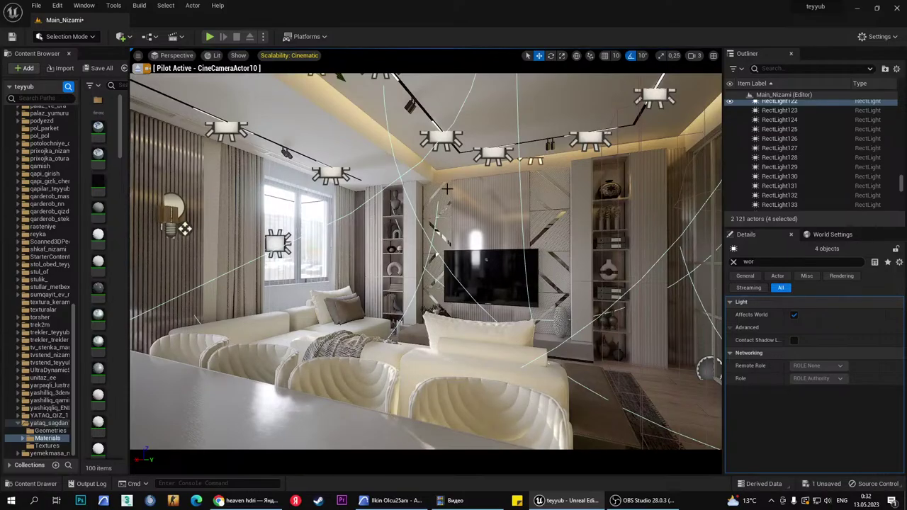
{"action": "mouse_move", "coordinate": [448, 188]}
{"action": "right_mouse_down"}
{"action": "mouse_move", "coordinate": [368, 191]}
{"action": "mouse_move", "coordinate": [468, 191]}
{"action": "mouse_move", "coordinate": [382, 191]}
{"action": "right_mouse_up"}
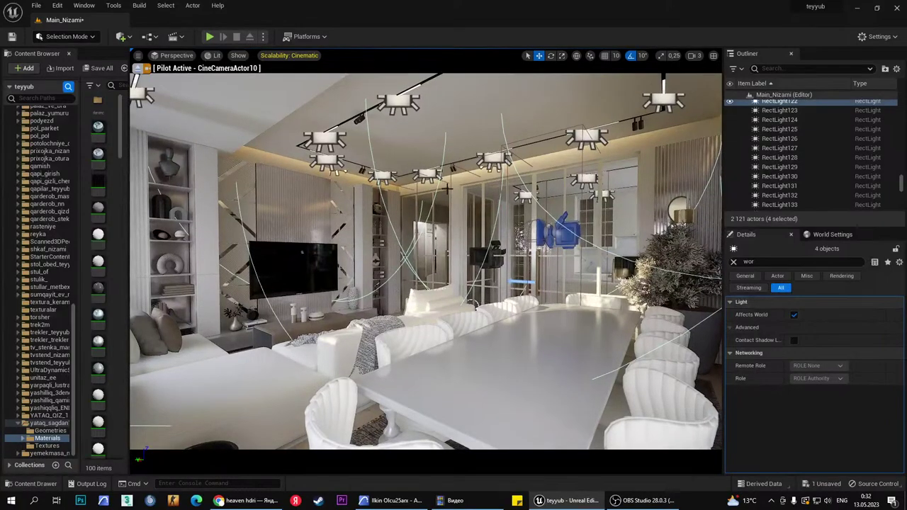
{"action": "mouse_move", "coordinate": [447, 189]}
{"action": "right_mouse_down"}
{"action": "mouse_move", "coordinate": [496, 191]}
{"action": "mouse_move", "coordinate": [468, 192]}
{"action": "mouse_move", "coordinate": [439, 156]}
{"action": "mouse_move", "coordinate": [482, 177]}
{"action": "mouse_move", "coordinate": [451, 212]}
{"action": "right_mouse_up"}
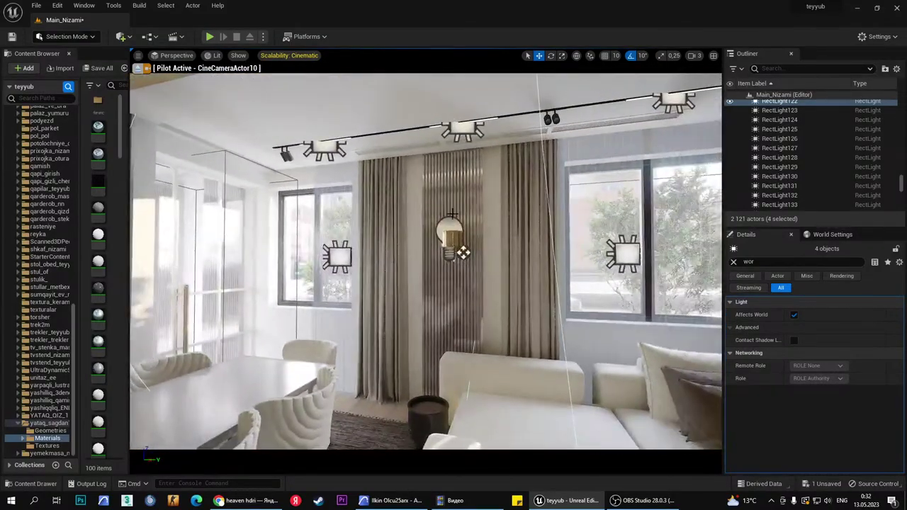
Select and frame the wall sconce light, looking toward the glass partition and kitchen.
{"action": "left_click", "coordinate": [463, 252]}
{"action": "key", "text": "f"}
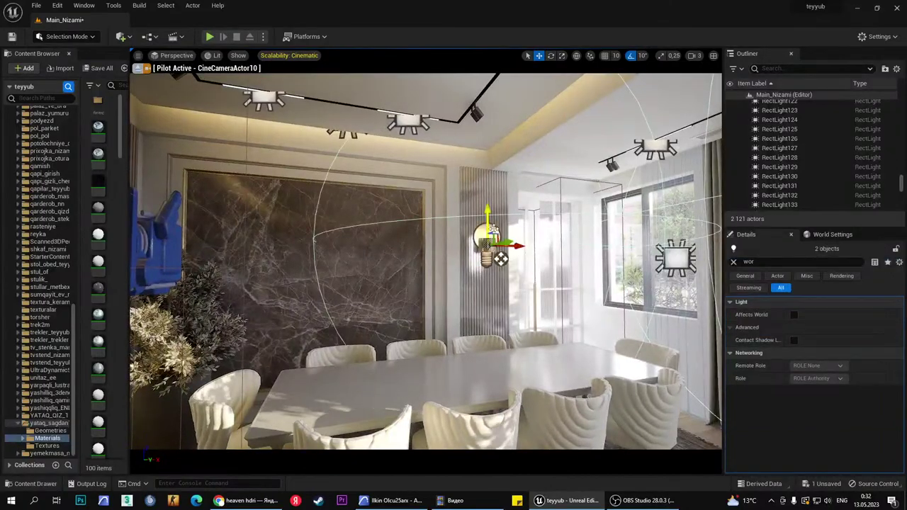
{"action": "right_click_drag", "start_coordinate": [501, 259], "coordinate": [370, 433]}
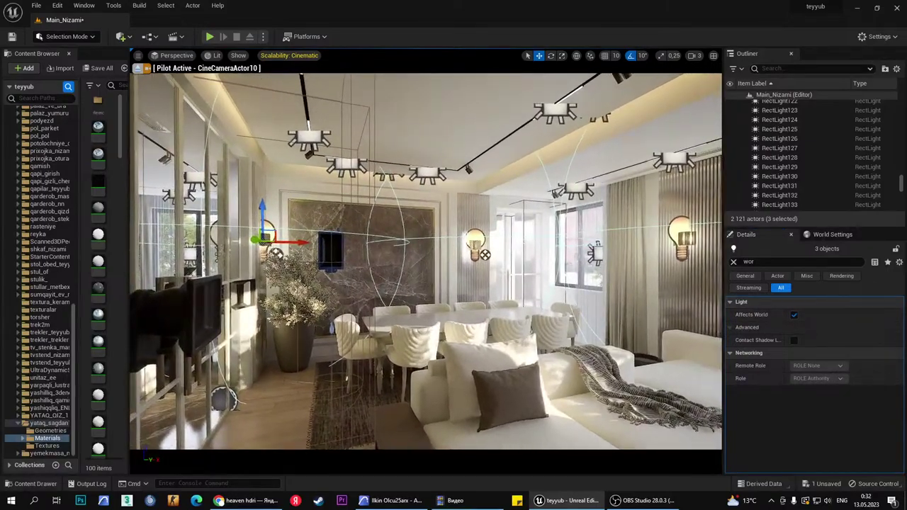
{"action": "left_click", "coordinate": [551, 274]}
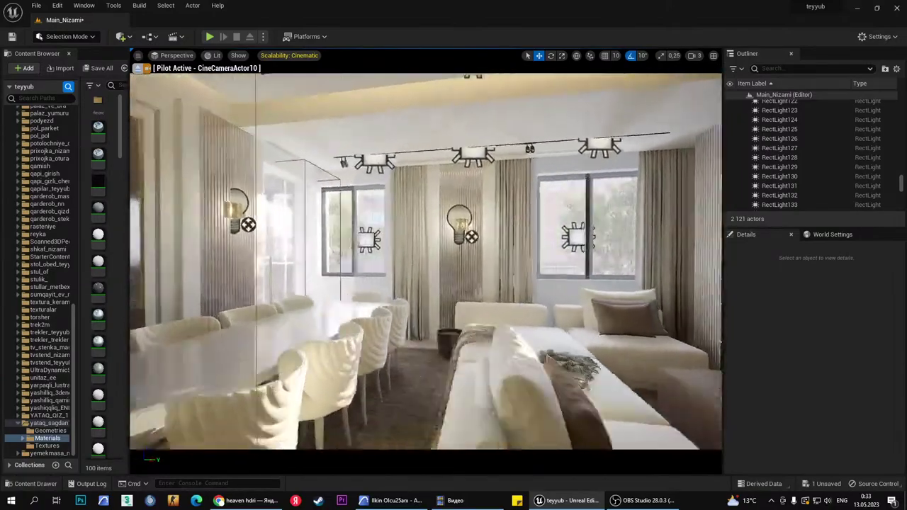
Undo the sconce lights' Affects World change and fly the camera to the sofa and marble wall.
{"action": "key", "text": "ctrl+z"}
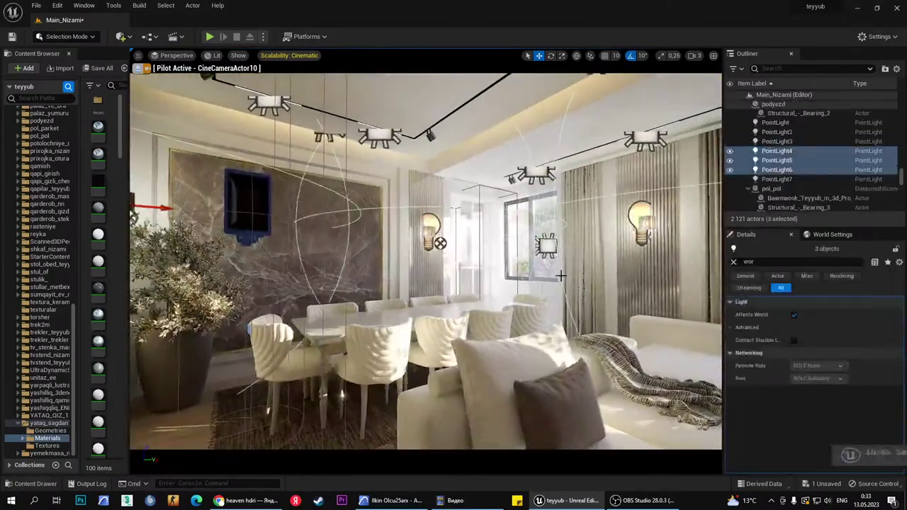
{"action": "key", "text": "ctrl+z"}
{"action": "key", "text": "ctrl+z"}
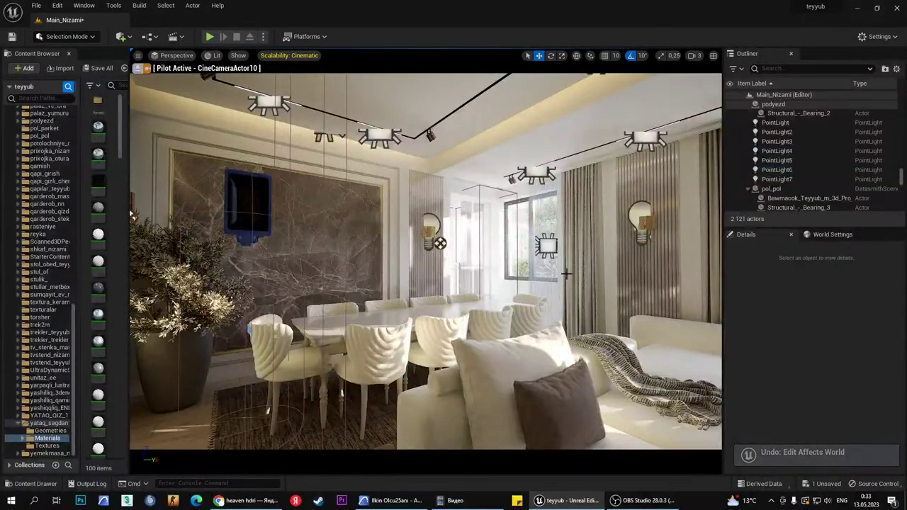
{"action": "right_click_drag", "start_coordinate": [567, 272], "coordinate": [567, 273]}
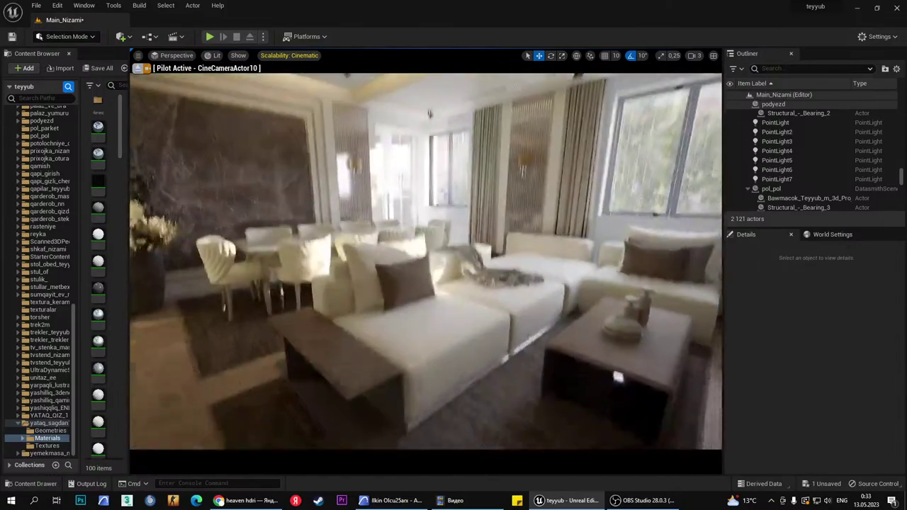
{"action": "right_click_drag", "start_coordinate": [682, 224], "coordinate": [683, 224]}
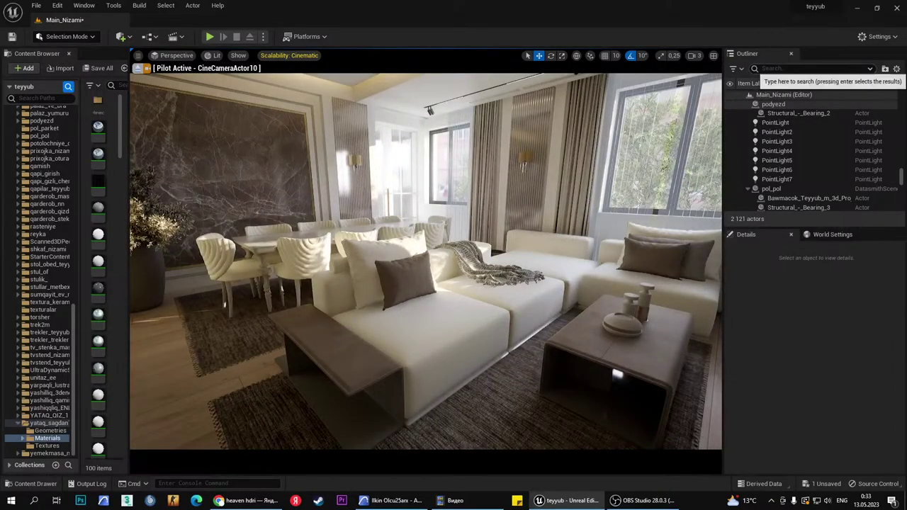
Select CineCameraActor10 from a 'cine' Outliner search and set its Focus Method to Do Not Override.
{"action": "type", "text": "cine"}
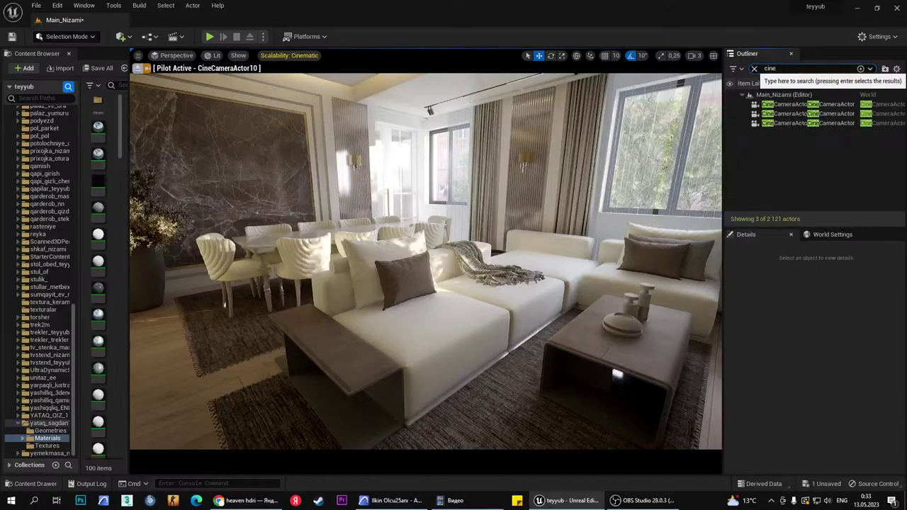
{"action": "key", "text": "Return"}
{"action": "left_click", "coordinate": [734, 300]}
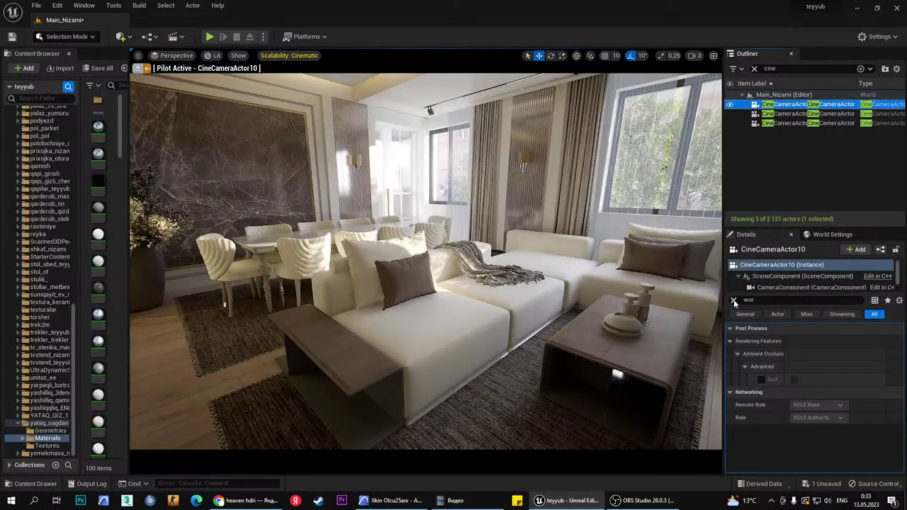
{"action": "scroll", "coordinate": [841, 419], "scroll_direction": "down", "scroll_amount": 5}
{"action": "scroll", "coordinate": [838, 428], "scroll_direction": "down", "scroll_amount": 4}
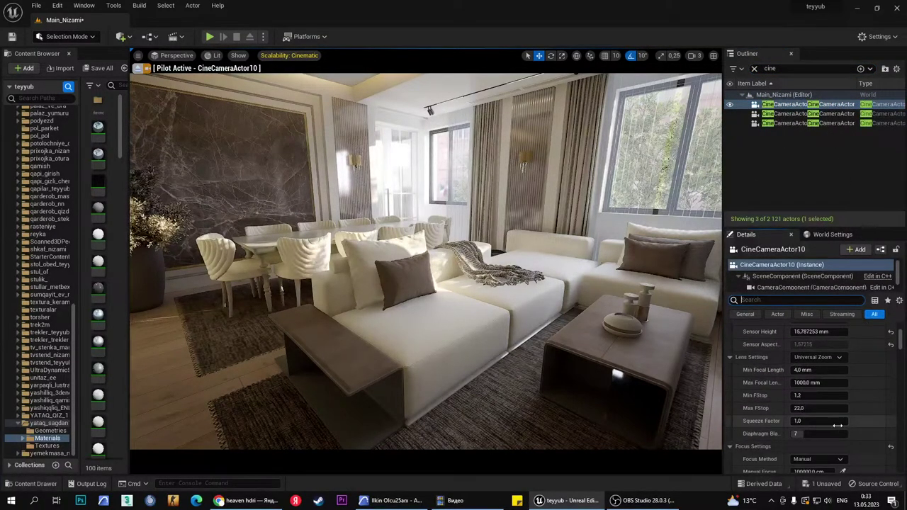
{"action": "left_click", "coordinate": [823, 414]}
{"action": "left_click", "coordinate": [821, 426]}
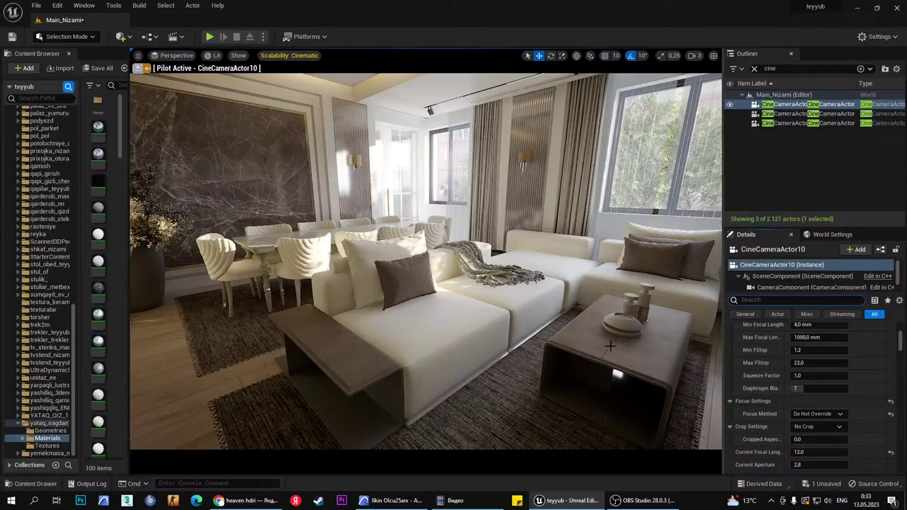
Fly the camera down over the sofa and carpet, then swing it toward the TV wall.
{"action": "right_click_drag", "start_coordinate": [574, 327], "coordinate": [574, 305]}
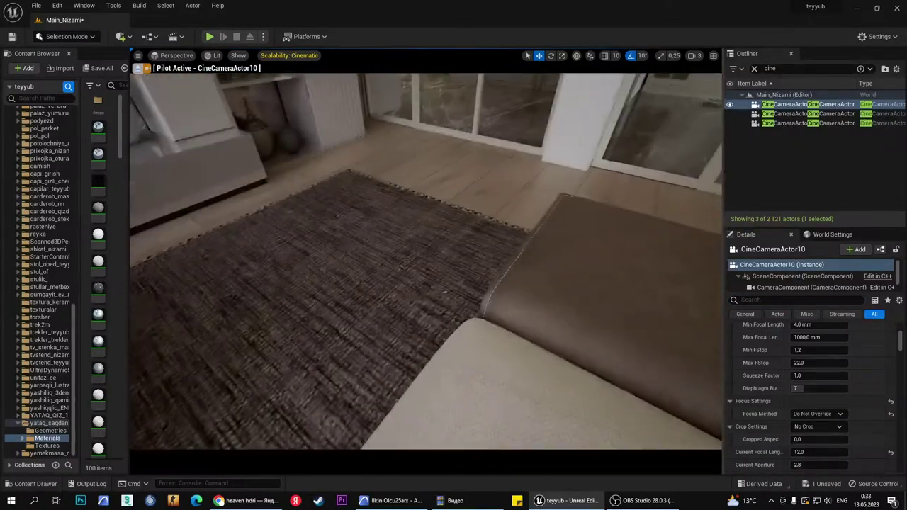
{"action": "right_click_drag", "start_coordinate": [574, 305], "coordinate": [574, 305]}
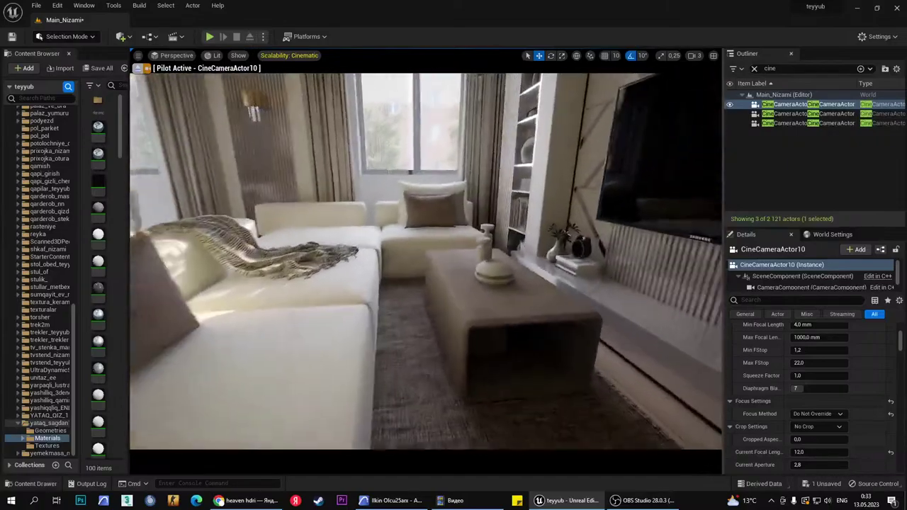
{"action": "mouse_move", "coordinate": [574, 304]}
{"action": "right_mouse_down"}
{"action": "mouse_move", "coordinate": [496, 305]}
{"action": "mouse_move", "coordinate": [624, 305]}
{"action": "mouse_move", "coordinate": [610, 319]}
{"action": "mouse_move", "coordinate": [610, 298]}
{"action": "mouse_move", "coordinate": [567, 314]}
{"action": "mouse_move", "coordinate": [420, 227]}
{"action": "right_mouse_up"}
Switch the viewport to pilot CineCameraActor12 and deselect CineCameraActor10.
{"action": "left_click", "coordinate": [170, 57]}
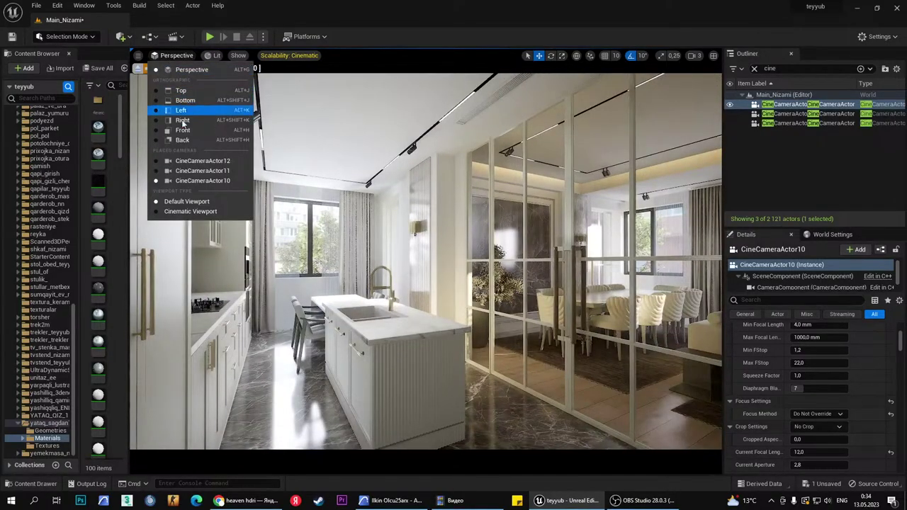
{"action": "left_click", "coordinate": [191, 162]}
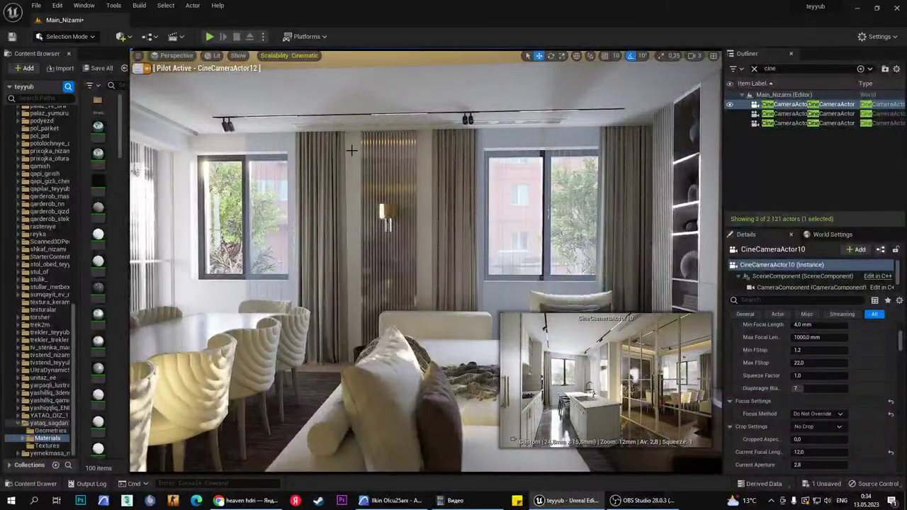
{"action": "key", "text": "Escape"}
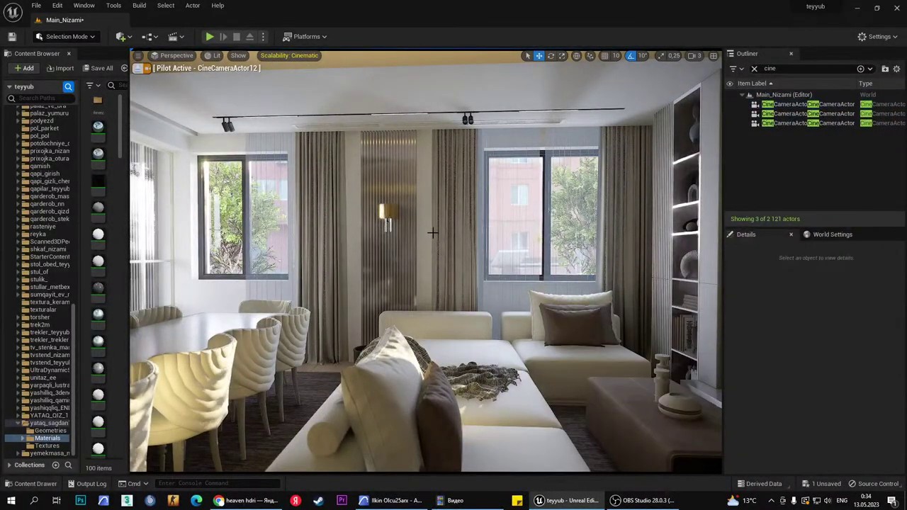
Fly the camera across the living room to frame the sofa corner by the window.
{"action": "mouse_move", "coordinate": [432, 233]}
{"action": "right_mouse_down"}
{"action": "mouse_move", "coordinate": [425, 319]}
{"action": "mouse_move", "coordinate": [425, 234]}
{"action": "mouse_move", "coordinate": [440, 234]}
{"action": "right_mouse_up"}
{"action": "right_click_drag", "start_coordinate": [149, 120], "coordinate": [130, 271]}
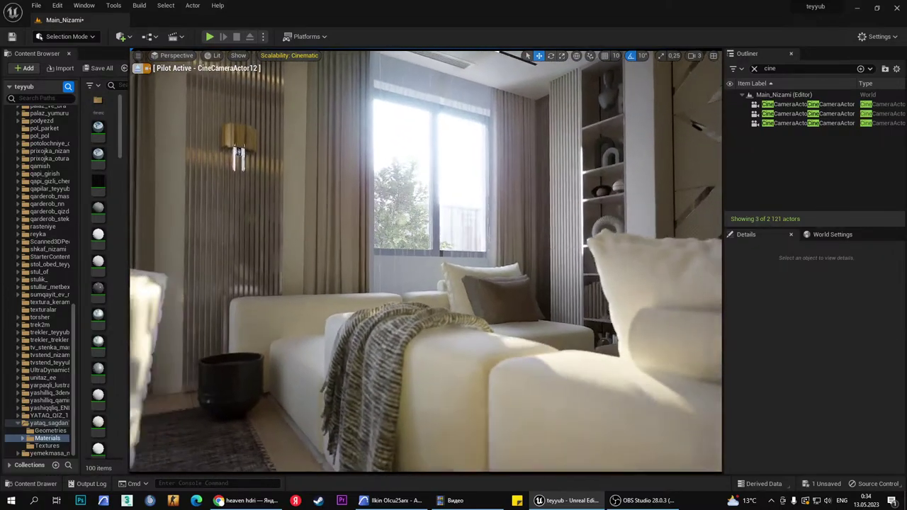
{"action": "right_click_drag", "start_coordinate": [621, 124], "coordinate": [621, 125]}
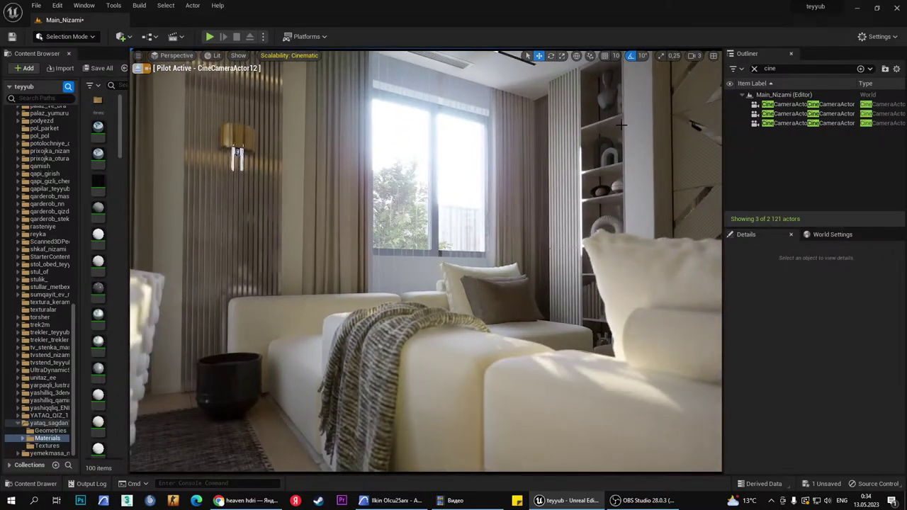
Select CineCameraActor12 and filter its Details properties for 'bloom'.
{"action": "left_click", "coordinate": [801, 123]}
{"action": "left_click", "coordinate": [801, 300]}
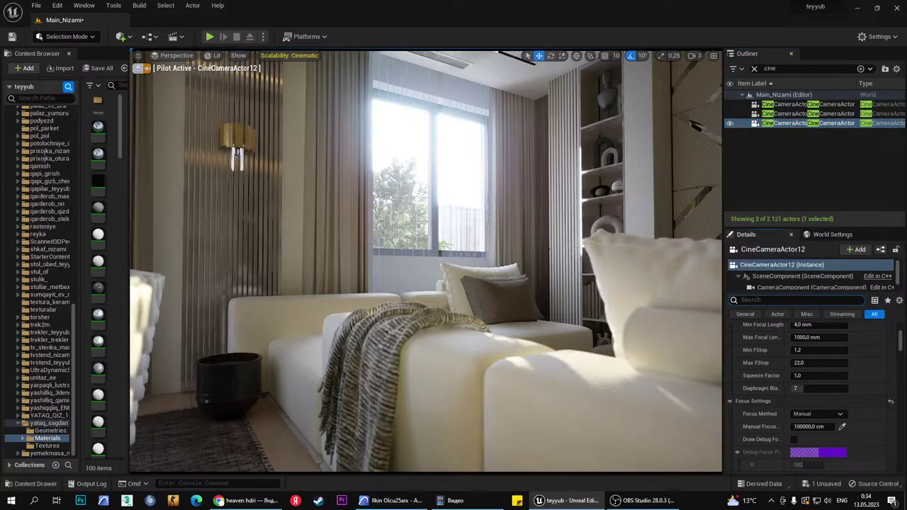
{"action": "type", "text": "bl"}
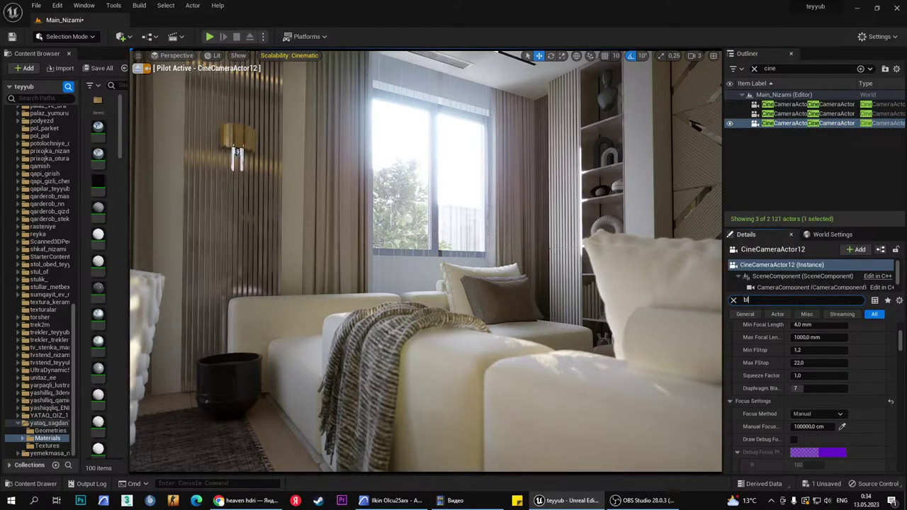
{"action": "type", "text": "oom"}
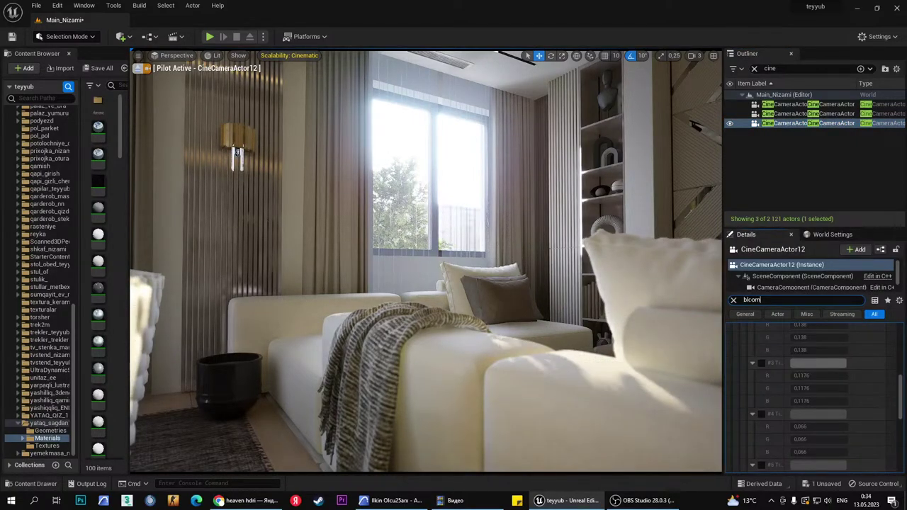
{"action": "scroll", "coordinate": [844, 401], "scroll_direction": "up", "scroll_amount": 5}
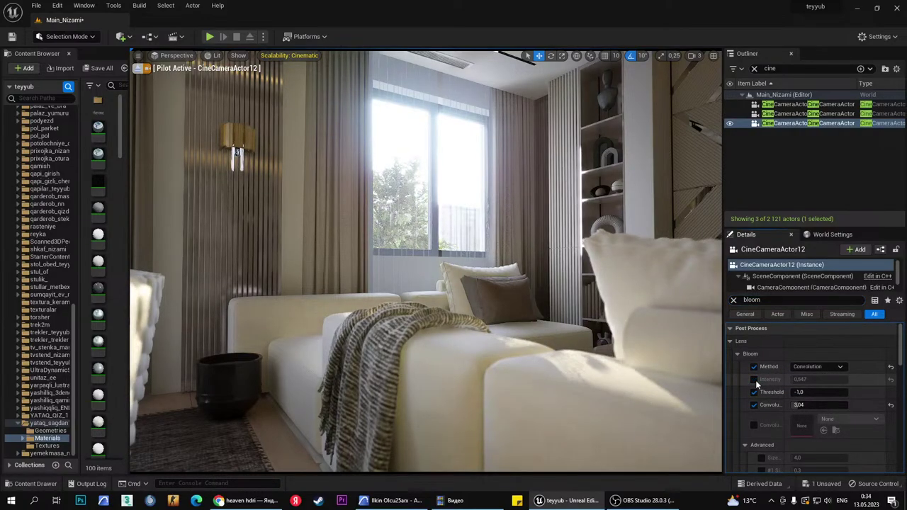
Set Convolution Scatter Dispersion to 1.0, then fly the camera back over the dining table.
{"action": "left_click", "coordinate": [753, 405]}
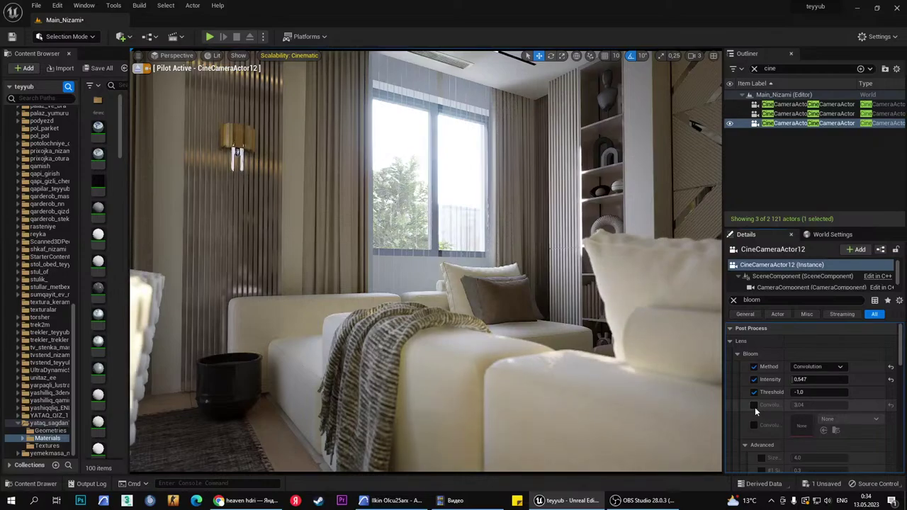
{"action": "left_click", "coordinate": [755, 407]}
{"action": "left_click_drag", "start_coordinate": [785, 399], "coordinate": [814, 399]}
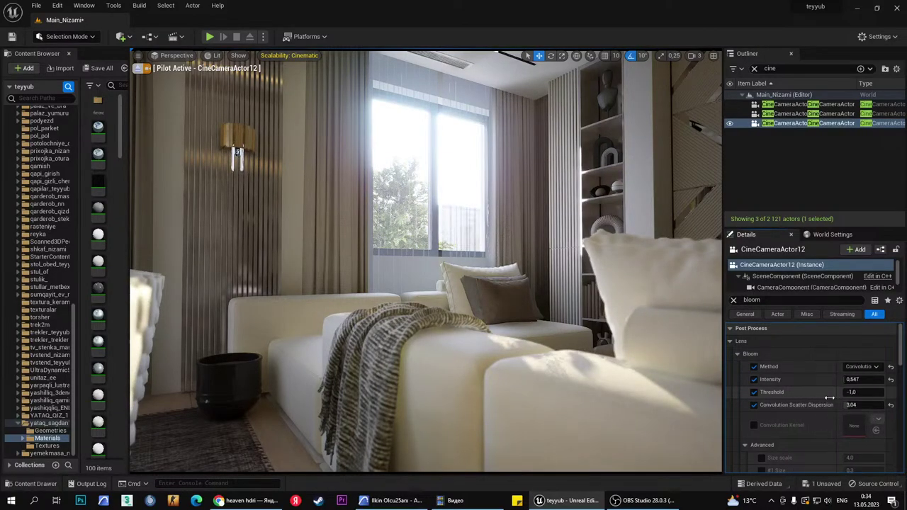
{"action": "left_click_drag", "start_coordinate": [813, 399], "coordinate": [803, 402]}
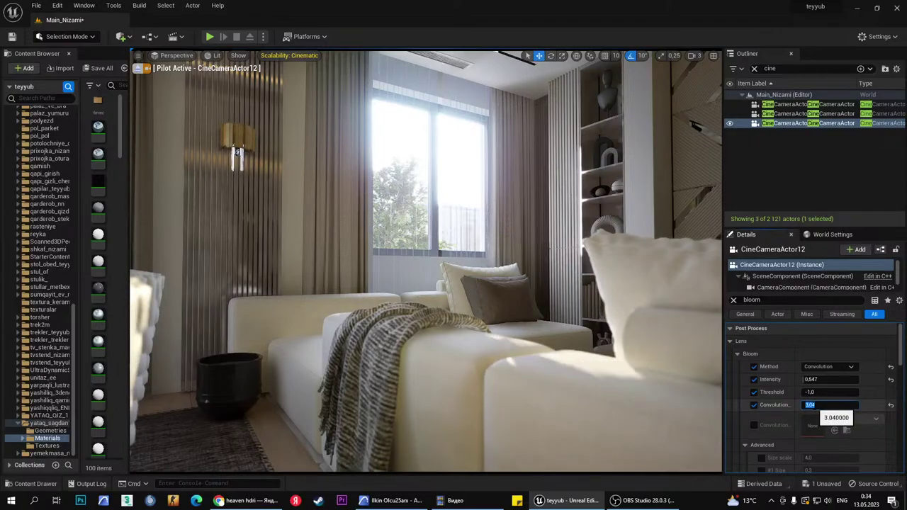
{"action": "type", "text": "1"}
{"action": "key", "text": "Return"}
{"action": "right_click_drag", "start_coordinate": [466, 297], "coordinate": [466, 297]}
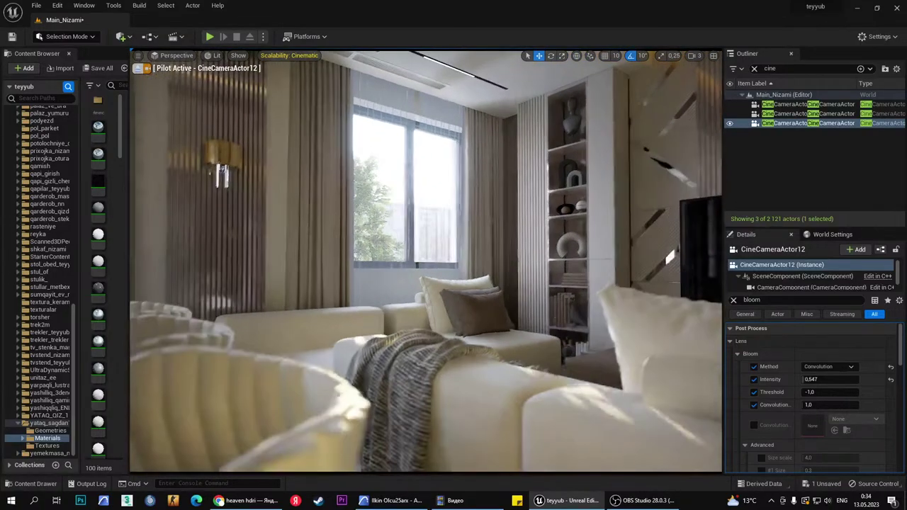
{"action": "right_click_drag", "start_coordinate": [320, 124], "coordinate": [320, 124]}
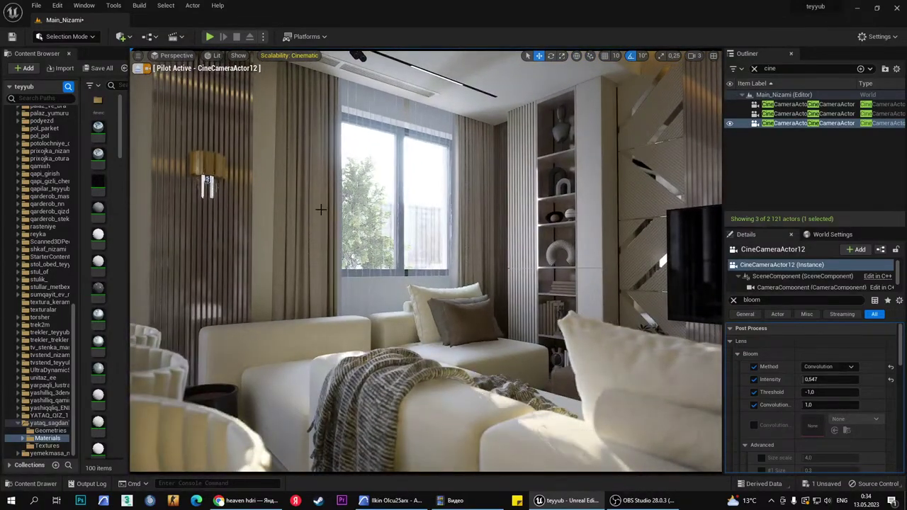
Save the map and fly the piloted camera across the dining table to face the TV wall.
{"action": "key", "text": "ctrl+s"}
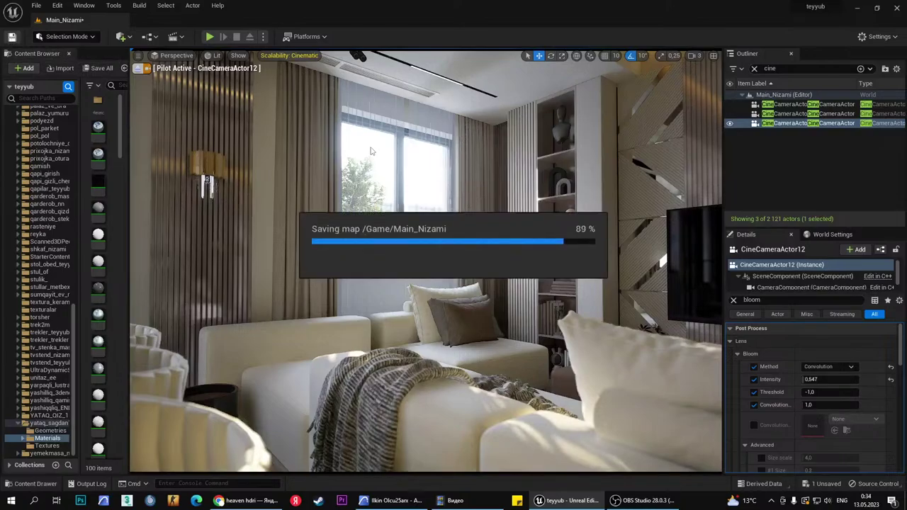
{"action": "right_click_drag", "start_coordinate": [425, 262], "coordinate": [425, 263]}
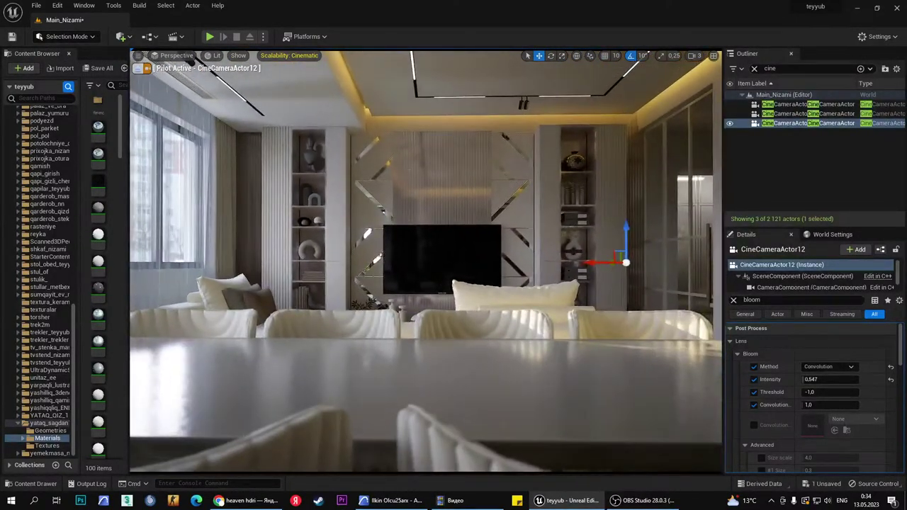
{"action": "right_click_drag", "start_coordinate": [425, 262], "coordinate": [426, 262]}
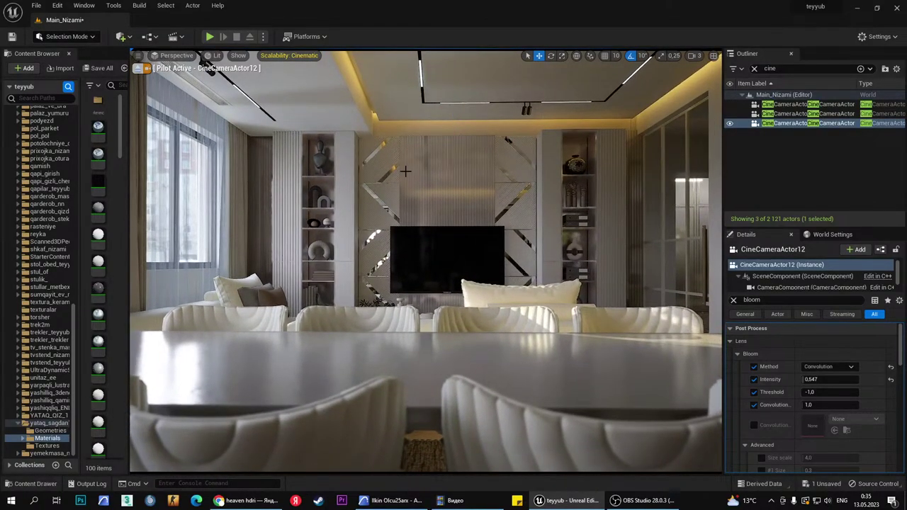
{"action": "key", "text": "Escape"}
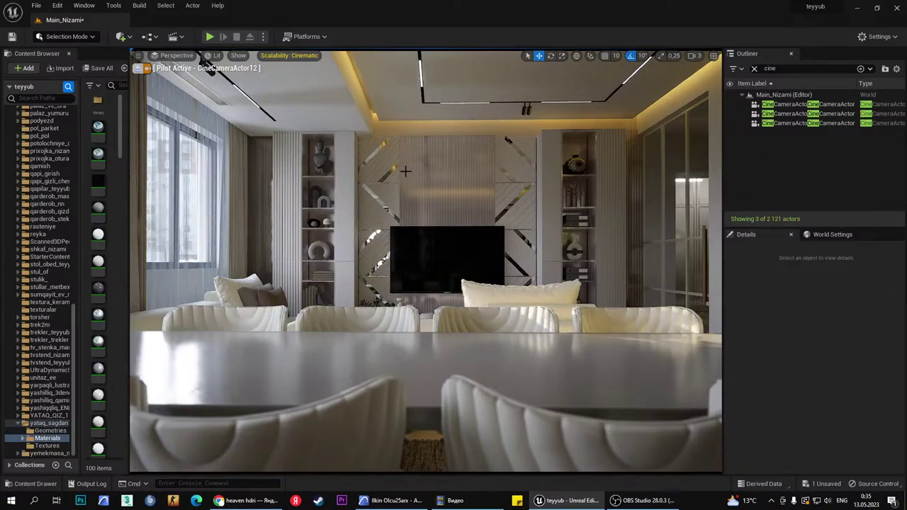
{"action": "right_click_drag", "start_coordinate": [405, 171], "coordinate": [405, 171]}
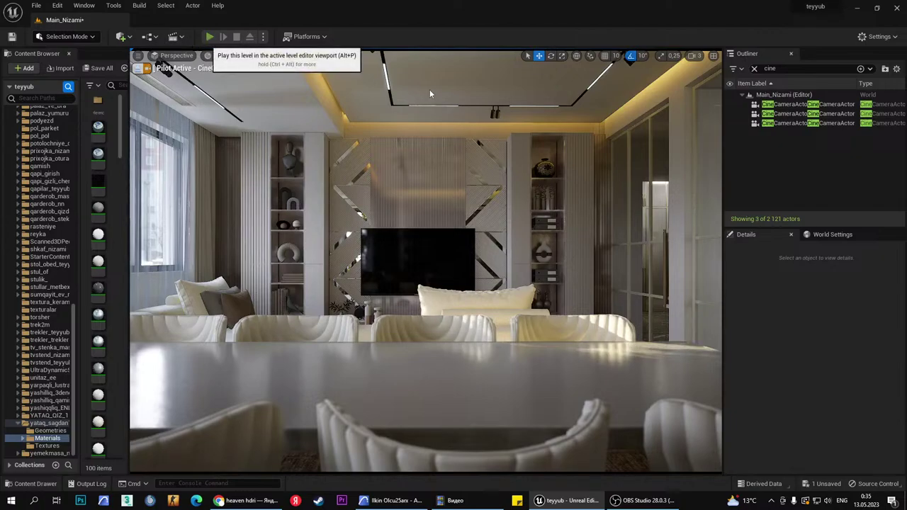
Start a Play-in-Editor session with Material Quality Level set to Epic.
{"action": "key", "text": "alt+p"}
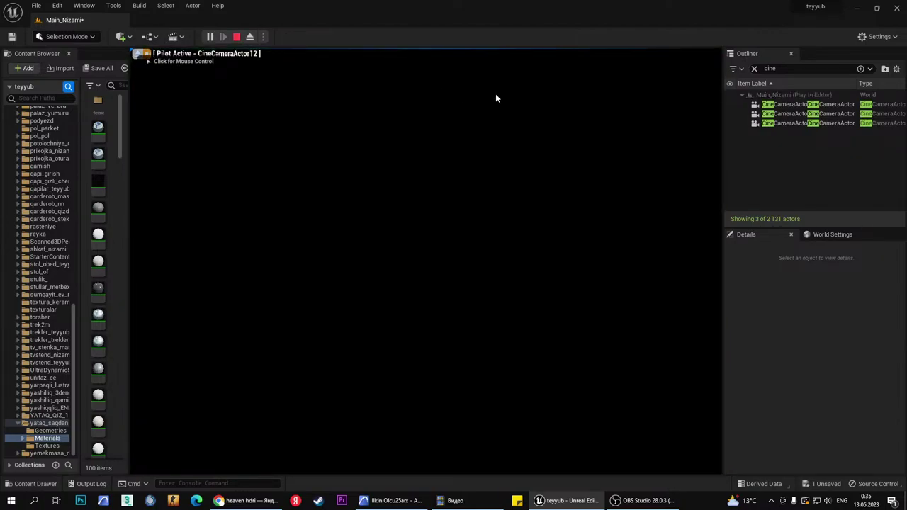
{"action": "left_click", "coordinate": [880, 36]}
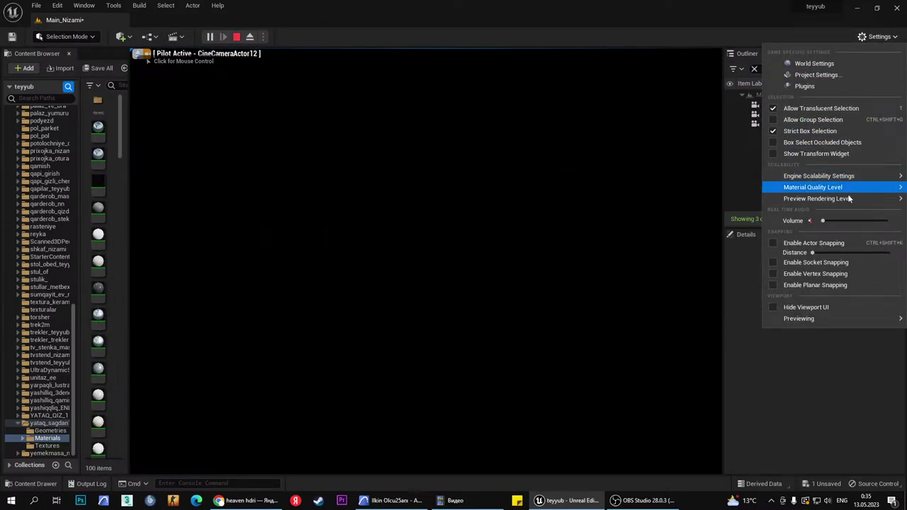
{"action": "mouse_move", "coordinate": [848, 188]}
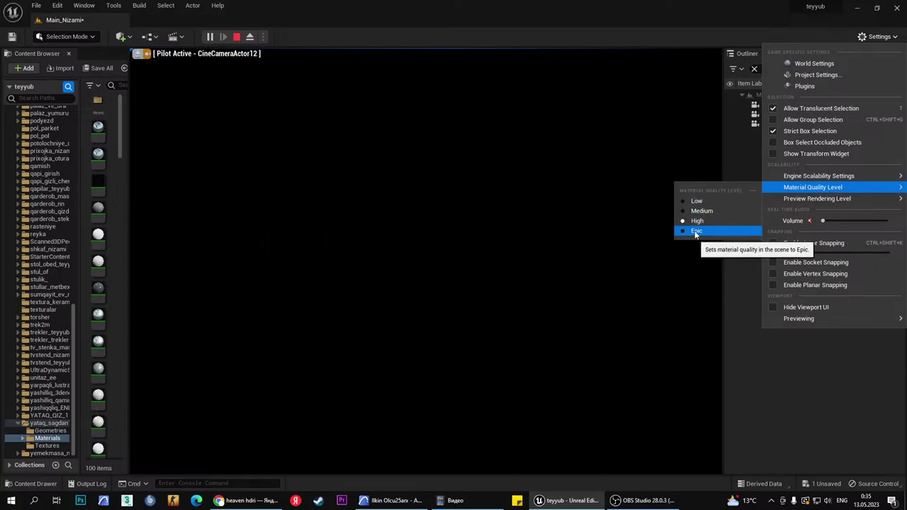
{"action": "left_click", "coordinate": [773, 16]}
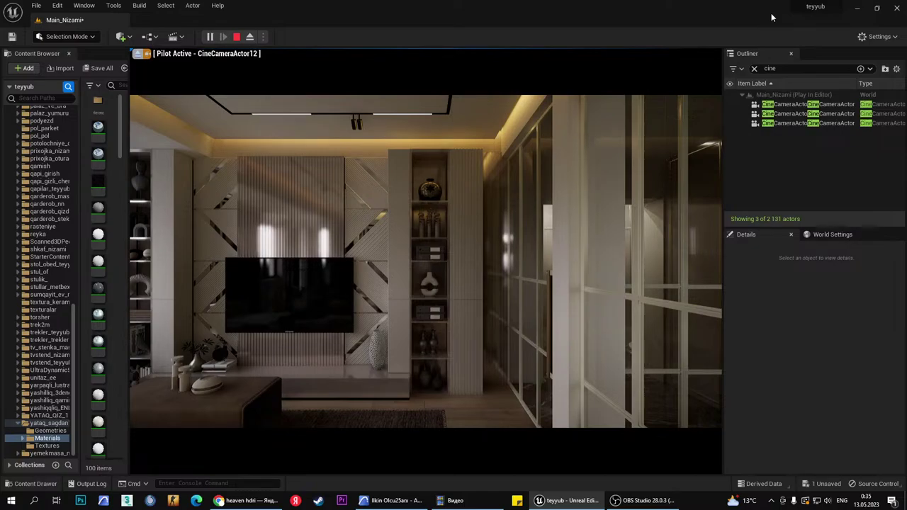
Walk through the hallway and rooms, lowering system volume, then stop the session.
{"action": "key", "text": "XF86AudioLowerVolume"}
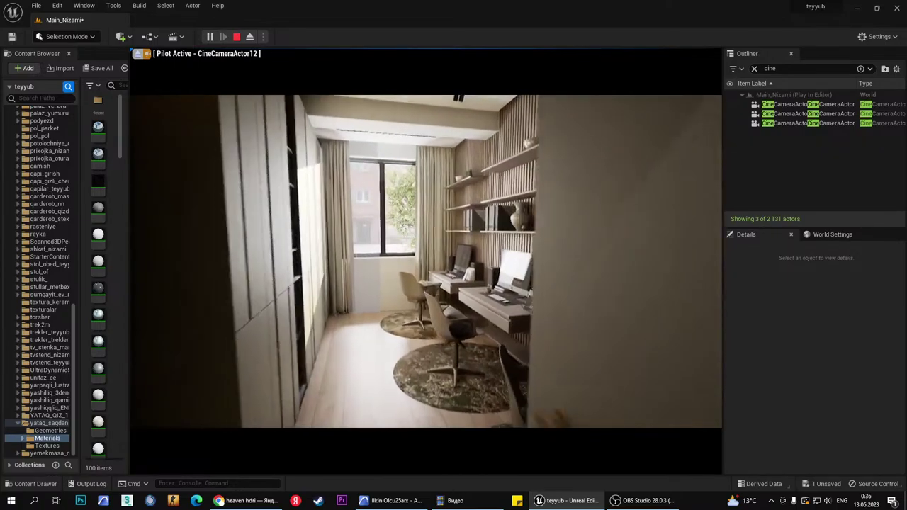
{"action": "key", "text": "XF86AudioLowerVolume"}
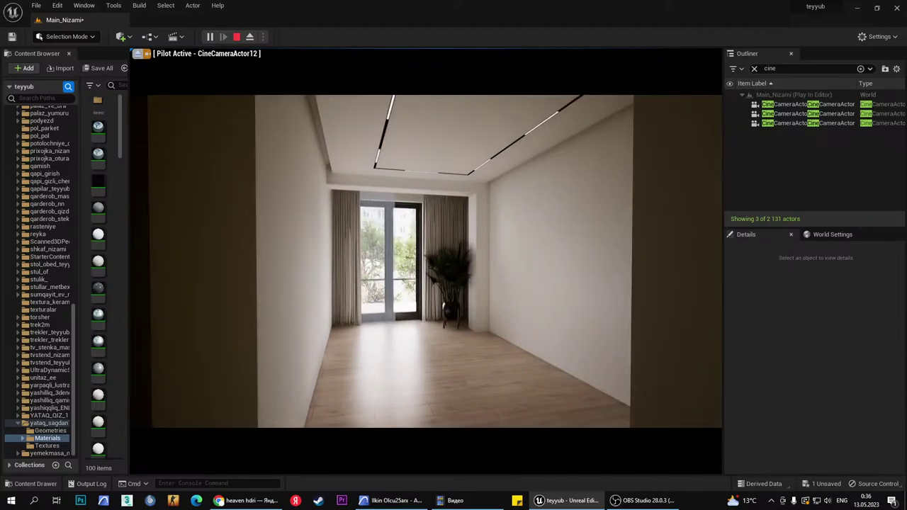
{"action": "key", "text": "Escape"}
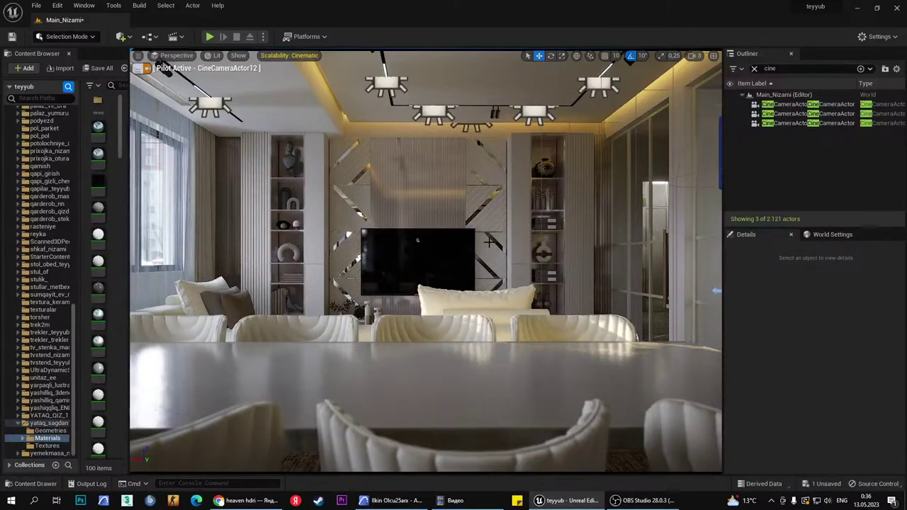
Select BP_FirstPersonCharacter's FirstPersonCamera component with the bloom filter cleared.
{"action": "right_click_drag", "start_coordinate": [495, 248], "coordinate": [658, 214]}
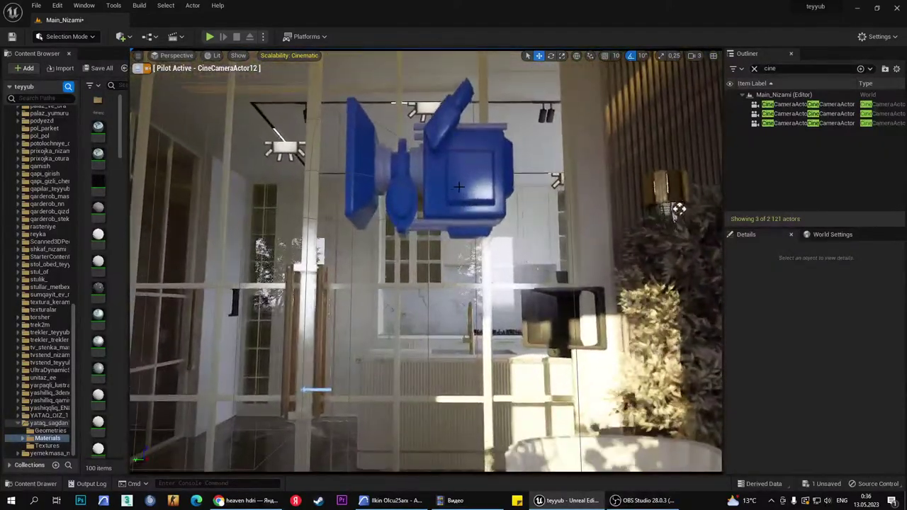
{"action": "left_click", "coordinate": [679, 210]}
{"action": "left_click", "coordinate": [735, 300]}
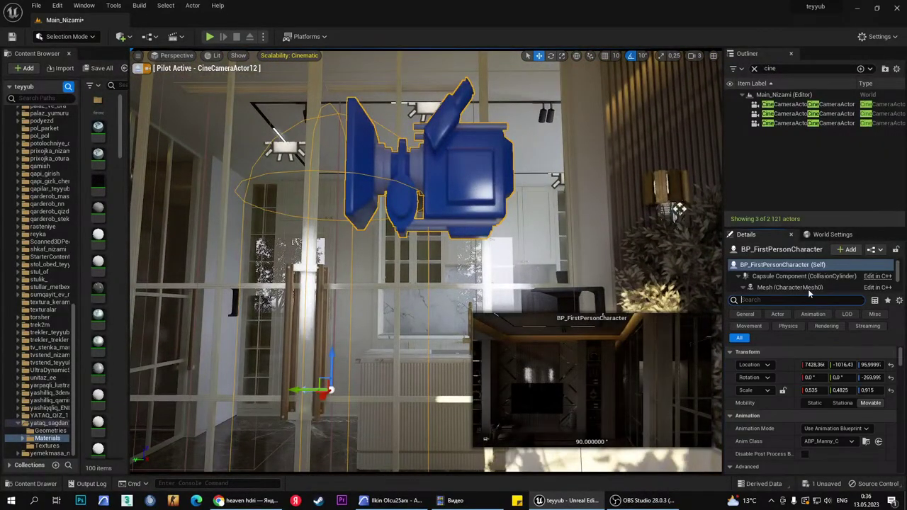
{"action": "scroll", "coordinate": [828, 285], "scroll_direction": "down", "scroll_amount": 2}
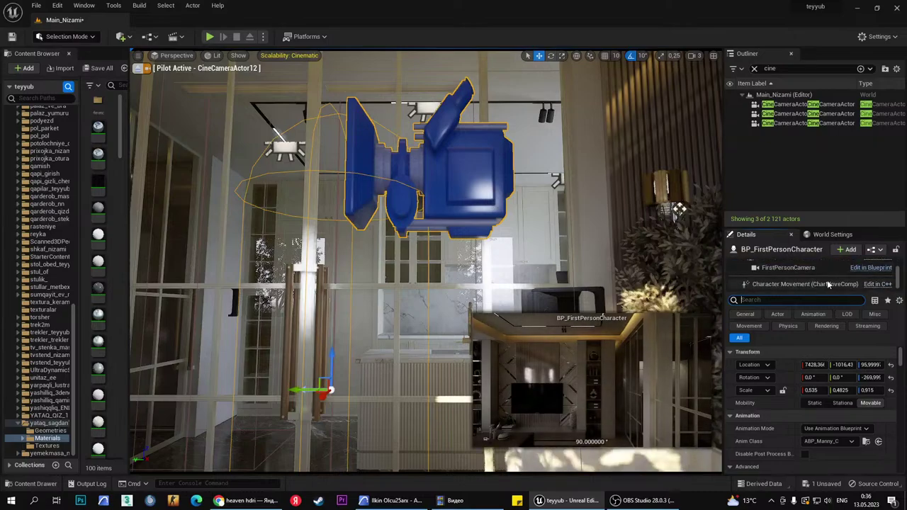
{"action": "left_click", "coordinate": [788, 268]}
Set the camera's Exposure Compensation to 1.665 via an 'ex' search and start playing.
{"action": "left_click", "coordinate": [794, 301]}
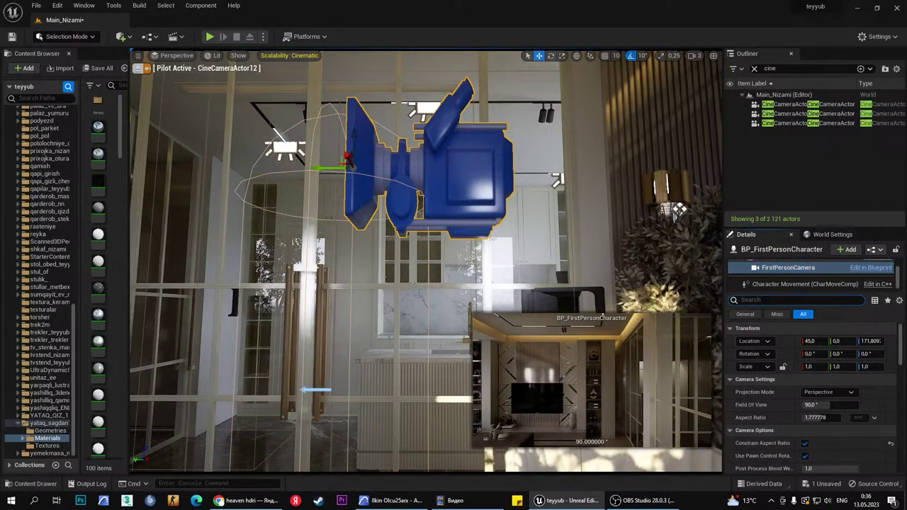
{"action": "type", "text": "ex"}
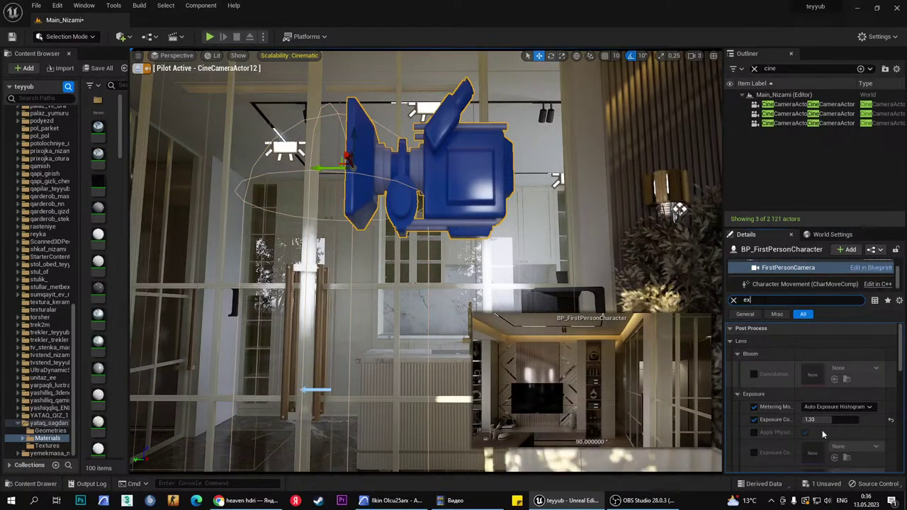
{"action": "left_click", "coordinate": [822, 420]}
{"action": "type", "text": "1,665"}
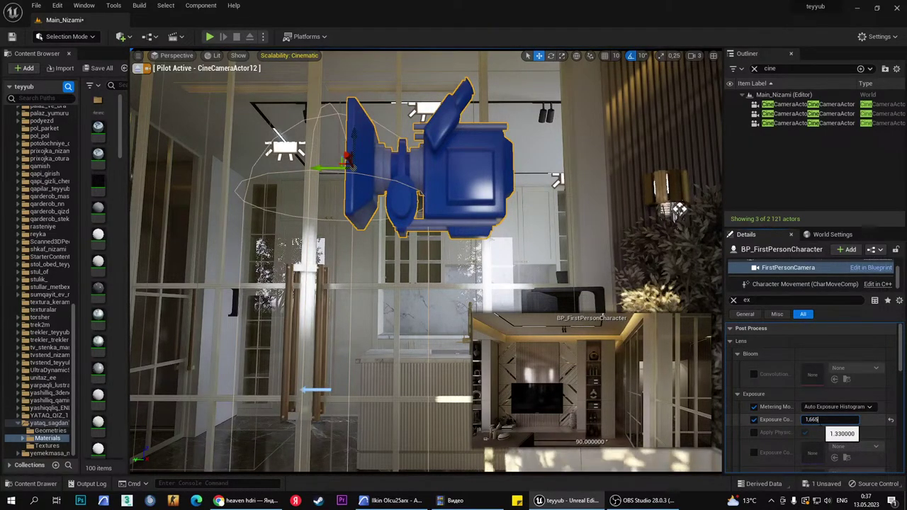
{"action": "key", "text": "Return"}
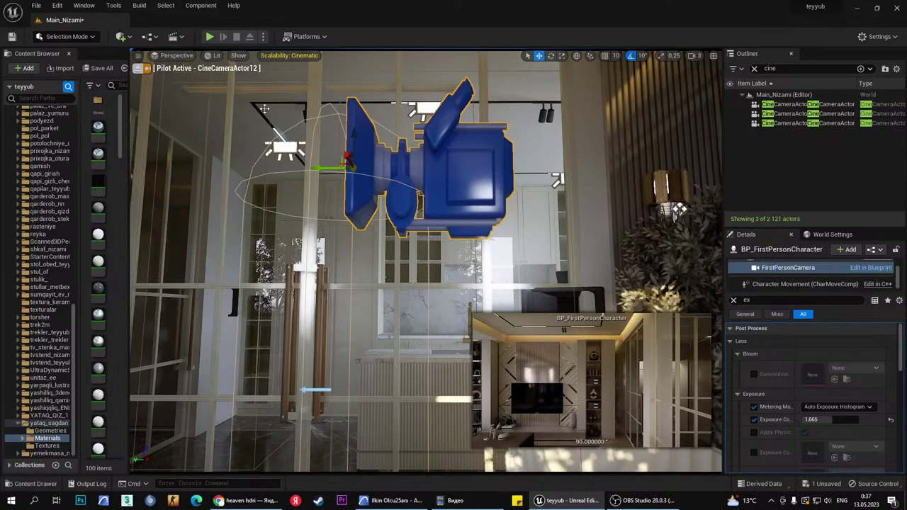
{"action": "left_click", "coordinate": [210, 37]}
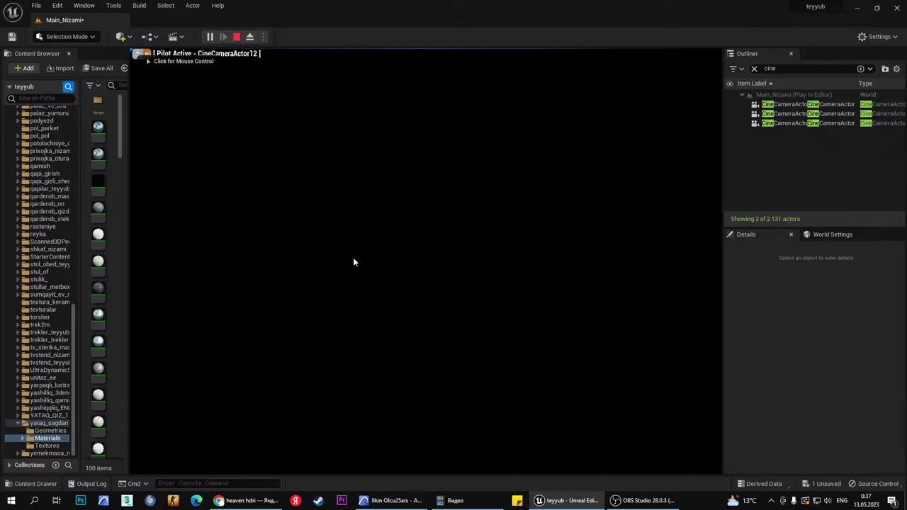
Walk through the apartment and marble-panelled chandelier lounge, then end Play-in-Editor.
{"action": "left_click", "coordinate": [432, 266]}
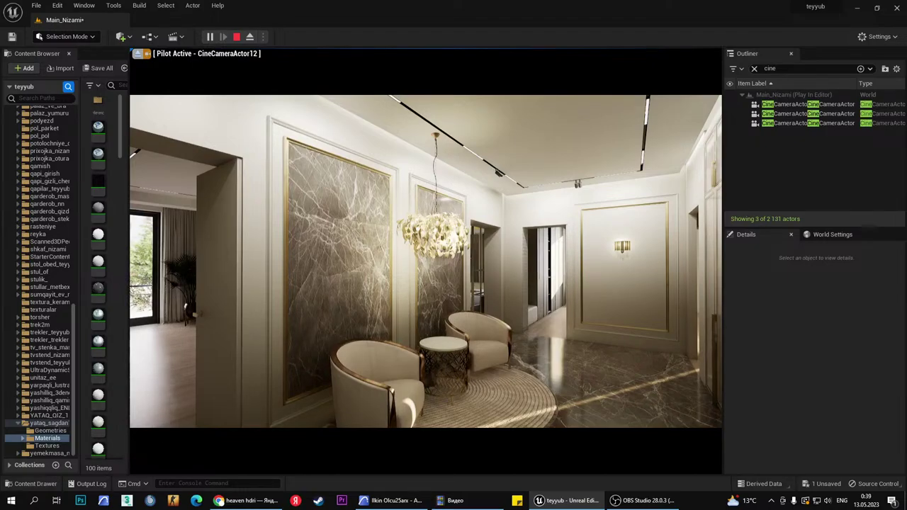
{"action": "key", "text": "Escape"}
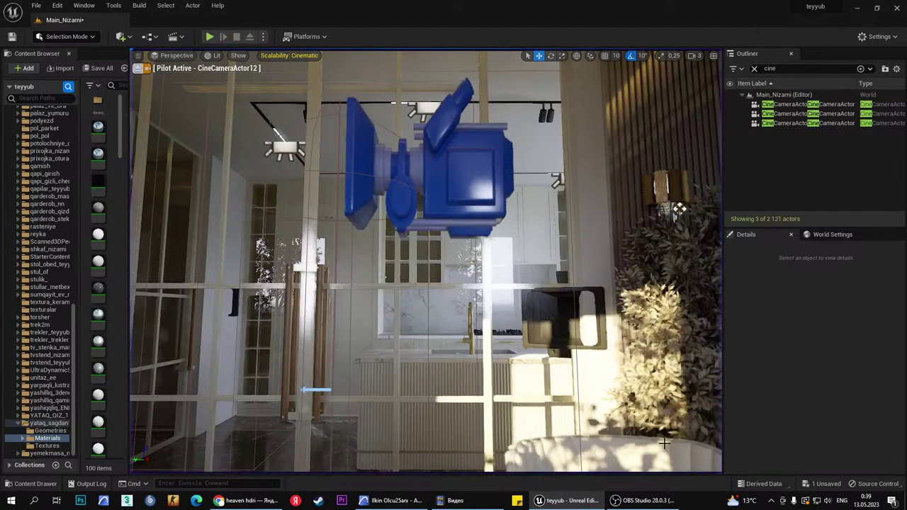